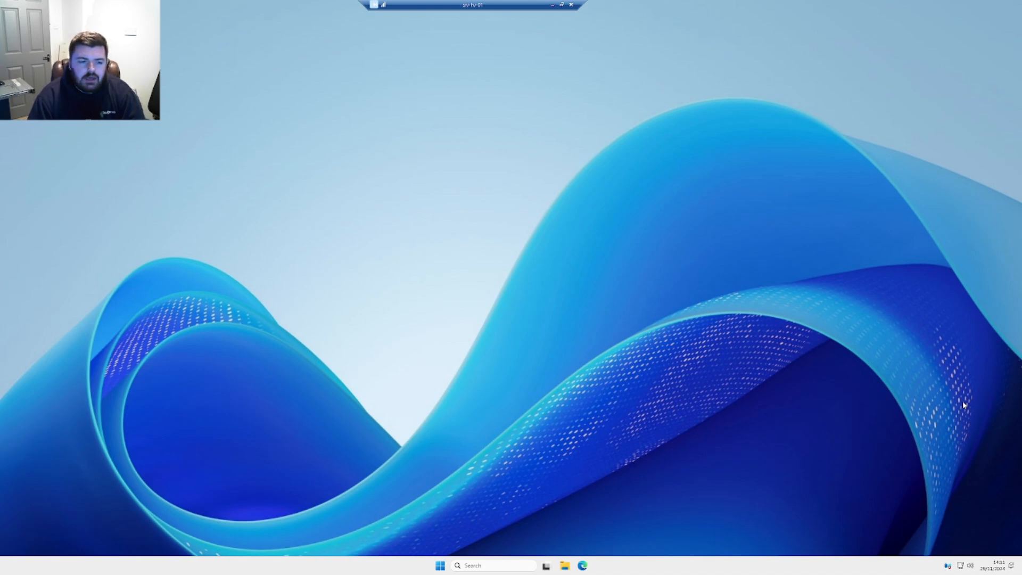
Check CPU and memory performance in an enlarged Task Manager, then close it
right_click(757, 566)
left_click(685, 469)
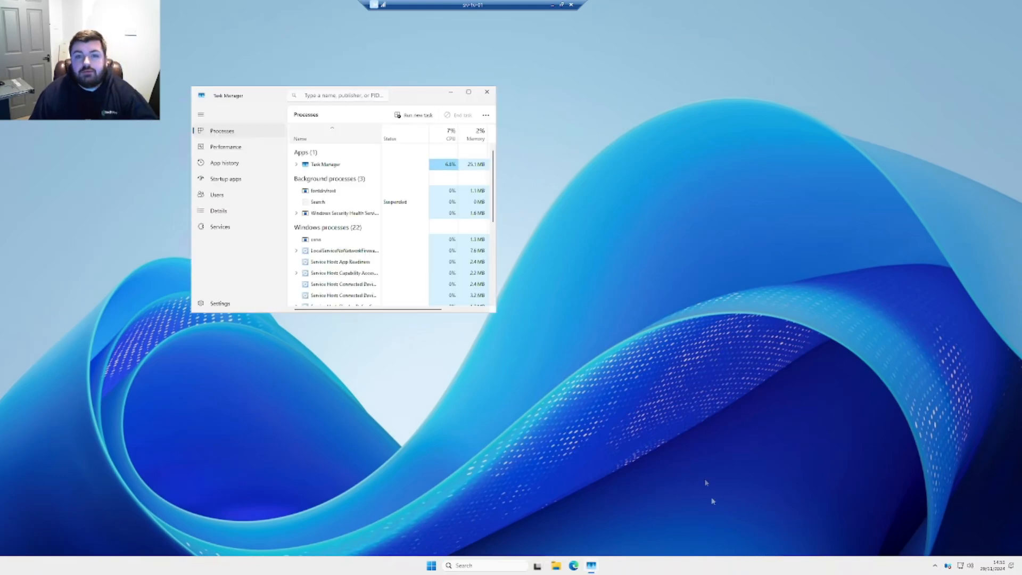
left_click(226, 149)
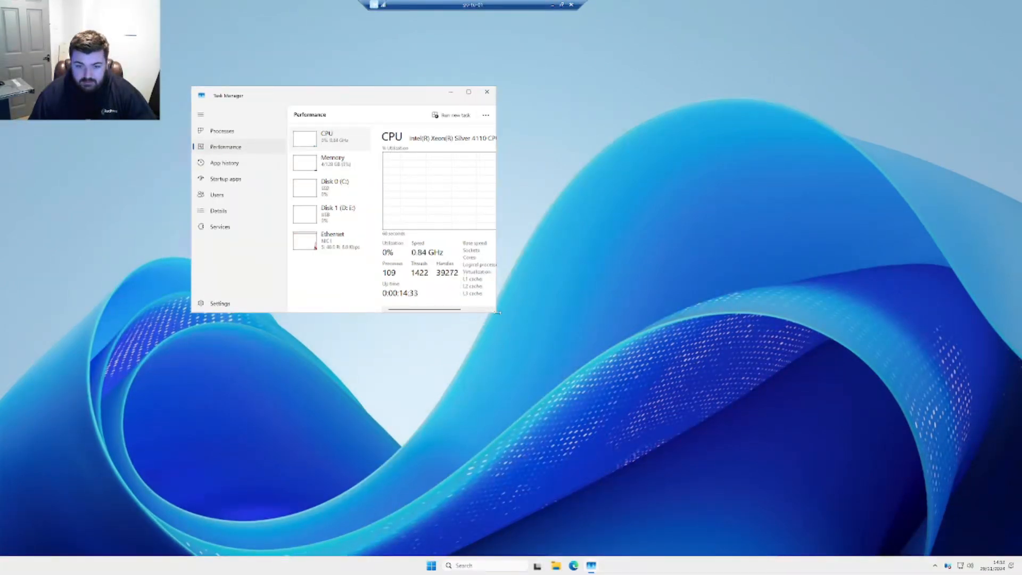
left_click_drag(498, 313, 537, 350)
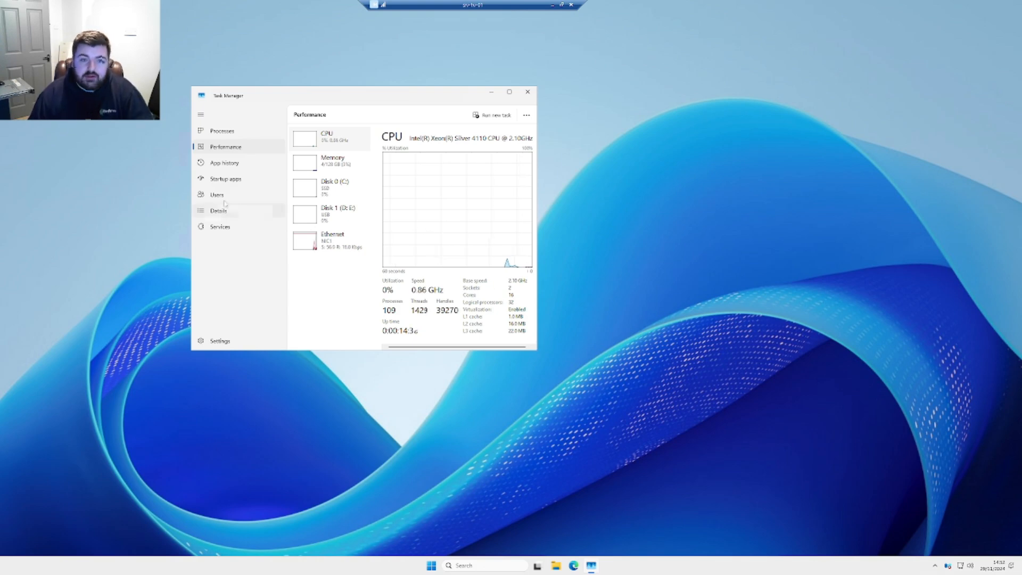
left_click(530, 94)
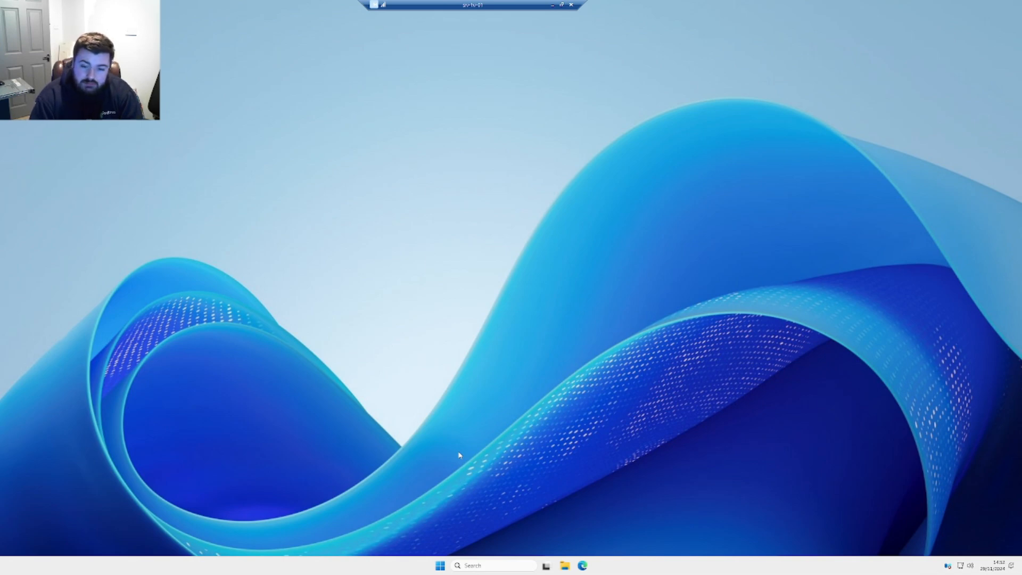
Launch Server Manager from Start and dismiss the Windows Admin Center suggestion
left_click(439, 565)
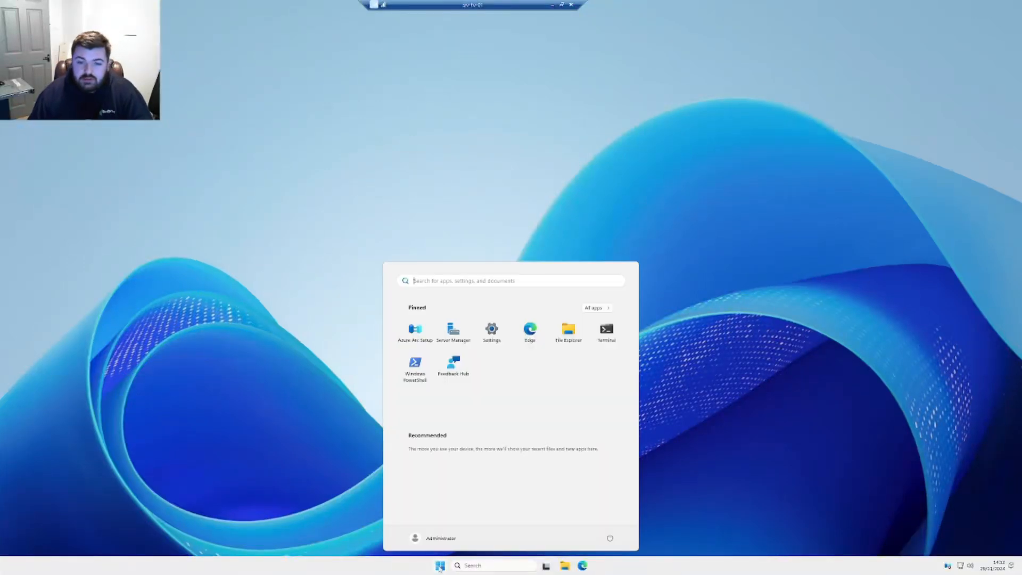
left_click(453, 341)
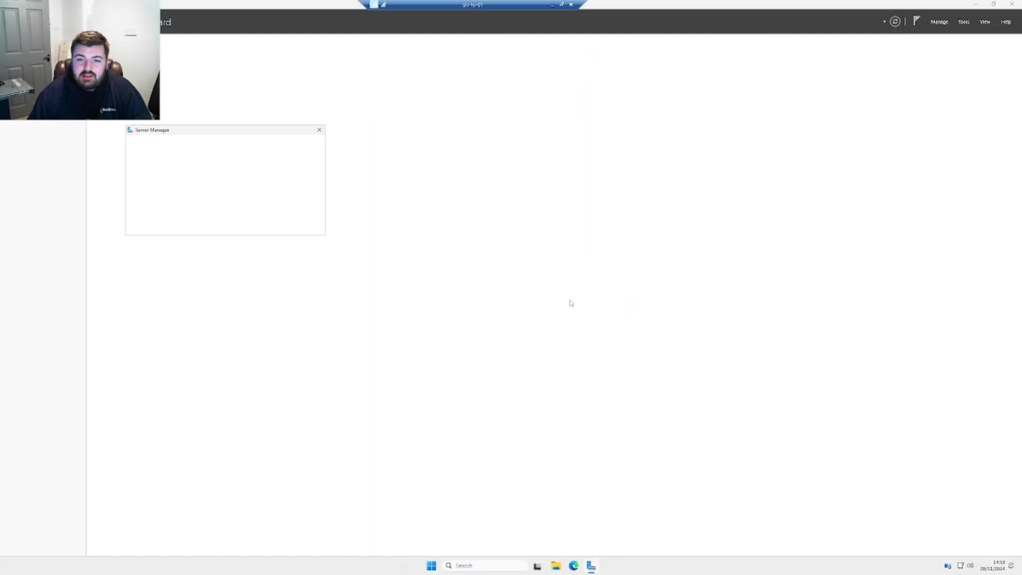
left_click(319, 130)
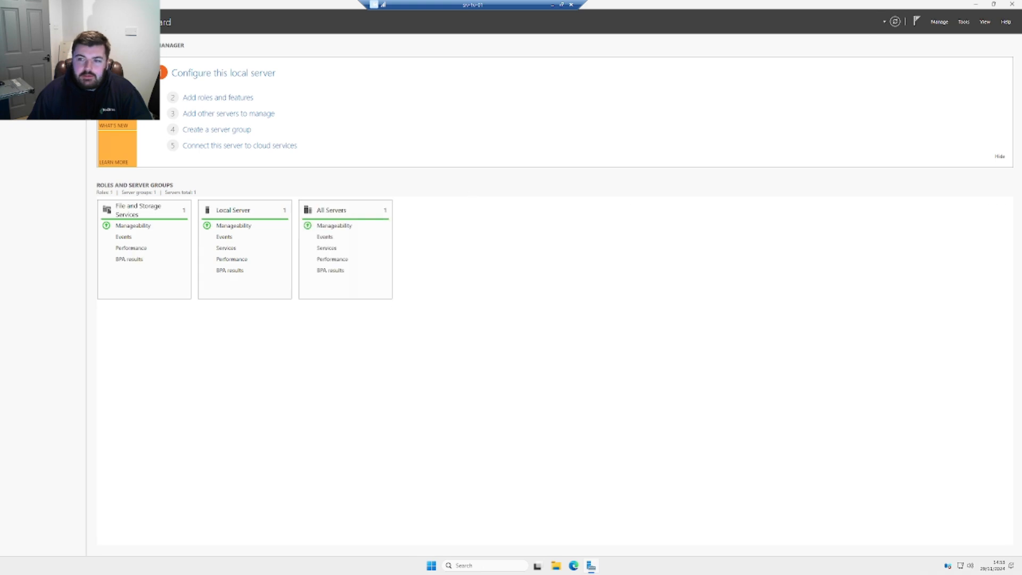
Tick Hyper-V and its required features for SRV-HV-01 in the roles wizard, then open File Explorer
left_click(226, 98)
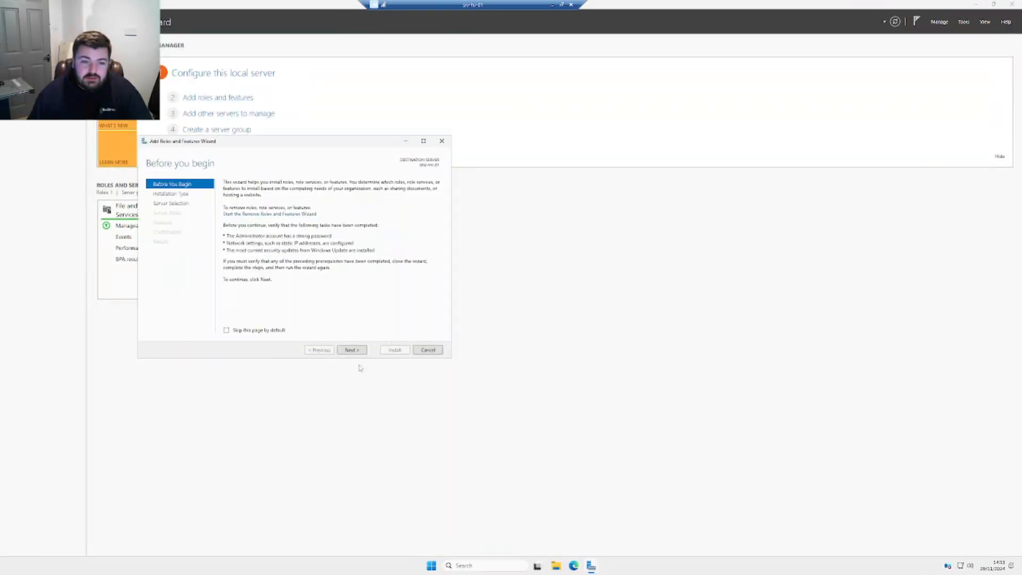
left_click(351, 350)
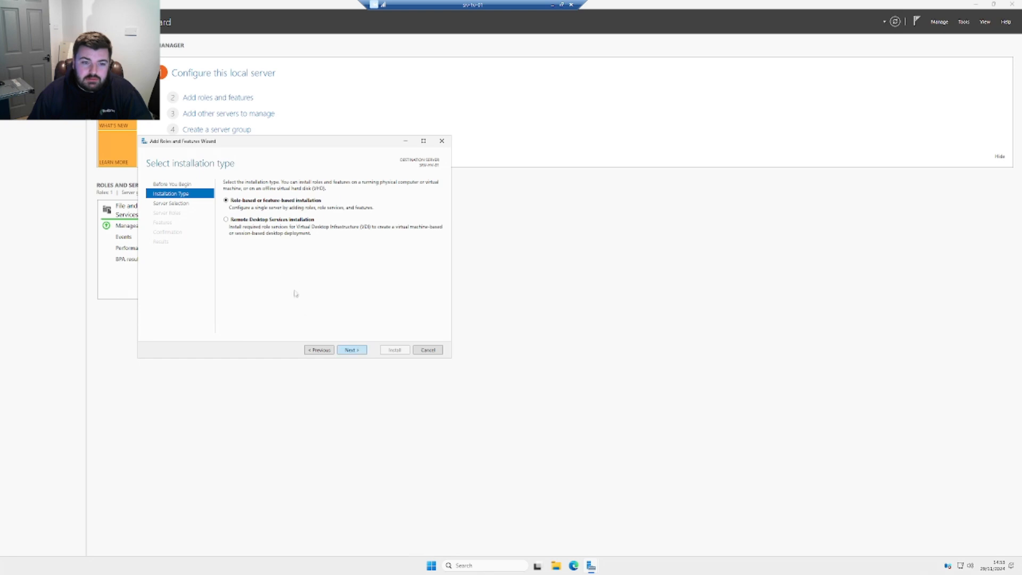
left_click(356, 351)
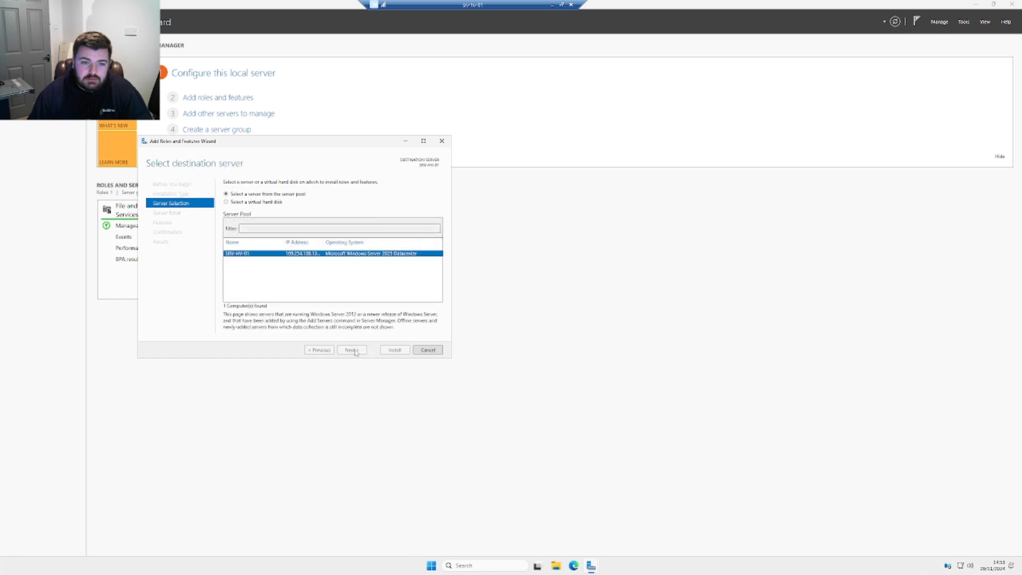
left_click_drag(350, 255, 350, 282)
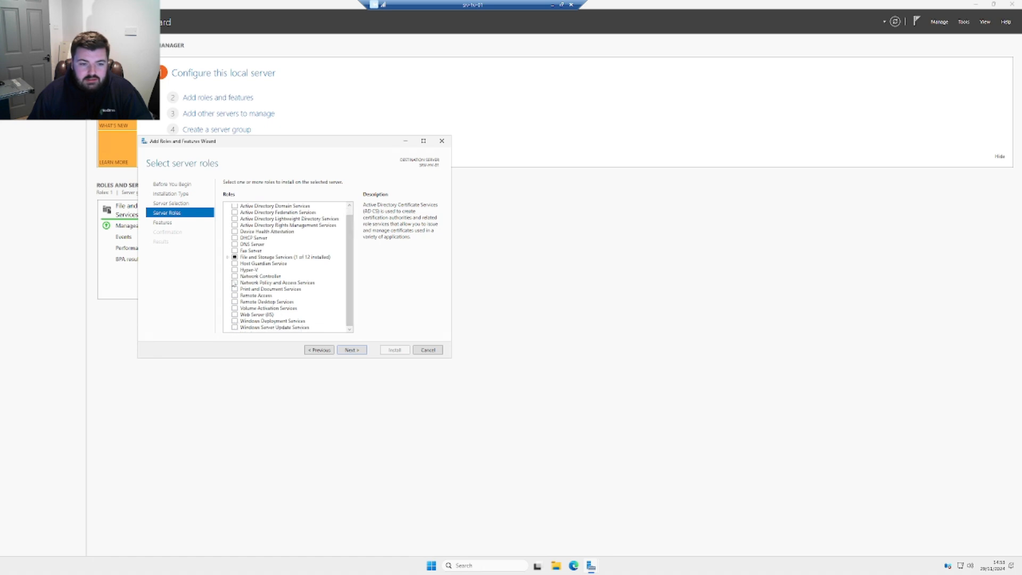
left_click(234, 270)
left_click(320, 312)
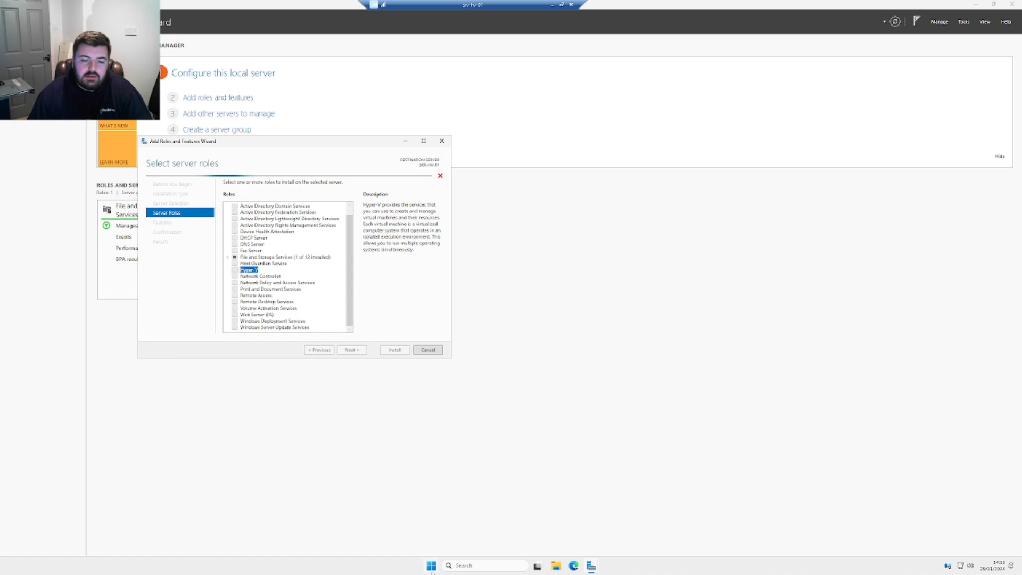
left_click(485, 566)
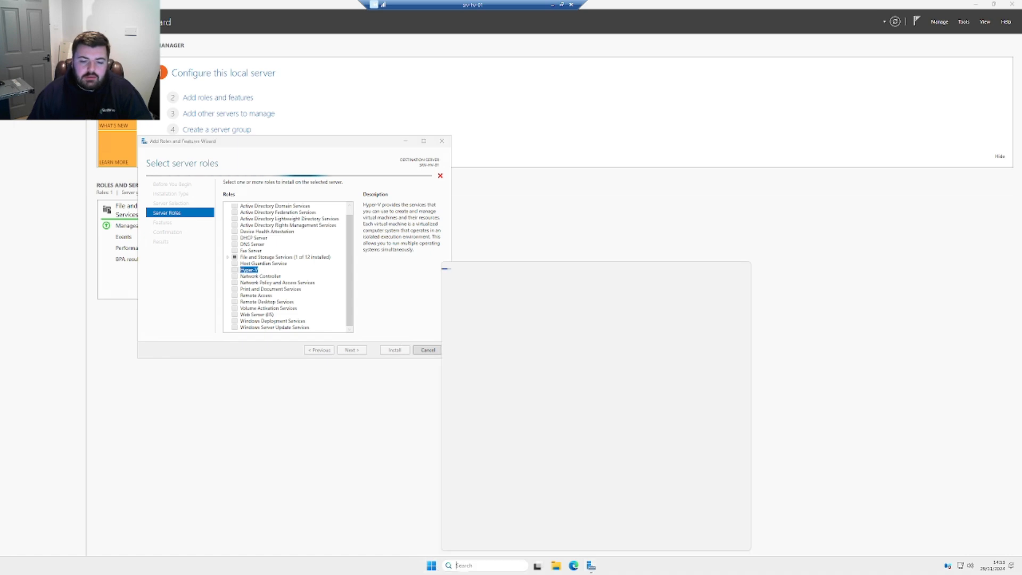
left_click(556, 565)
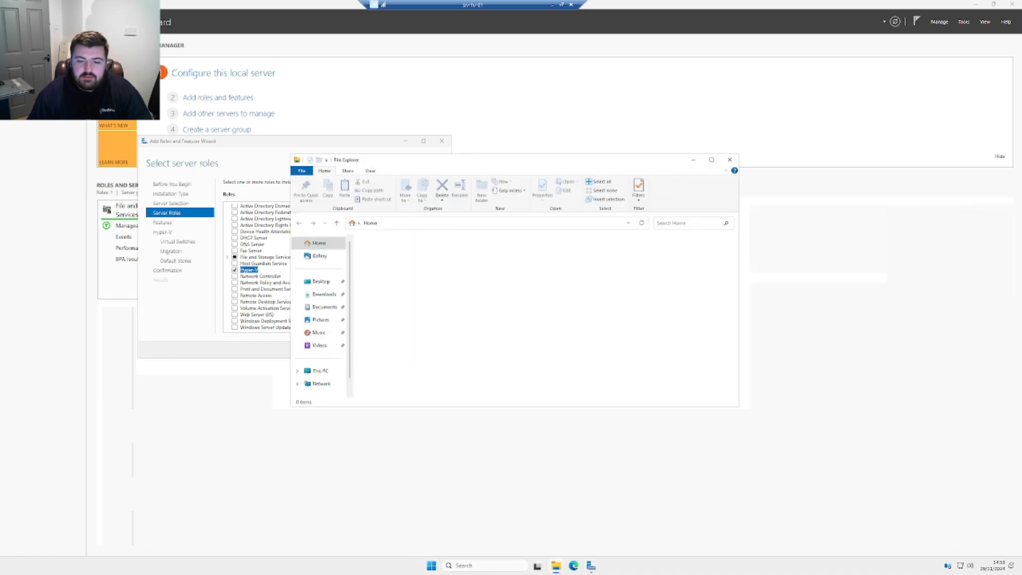
Allow remote connections on the System Properties Remote tab and close the About page
right_click(320, 370)
left_click(362, 478)
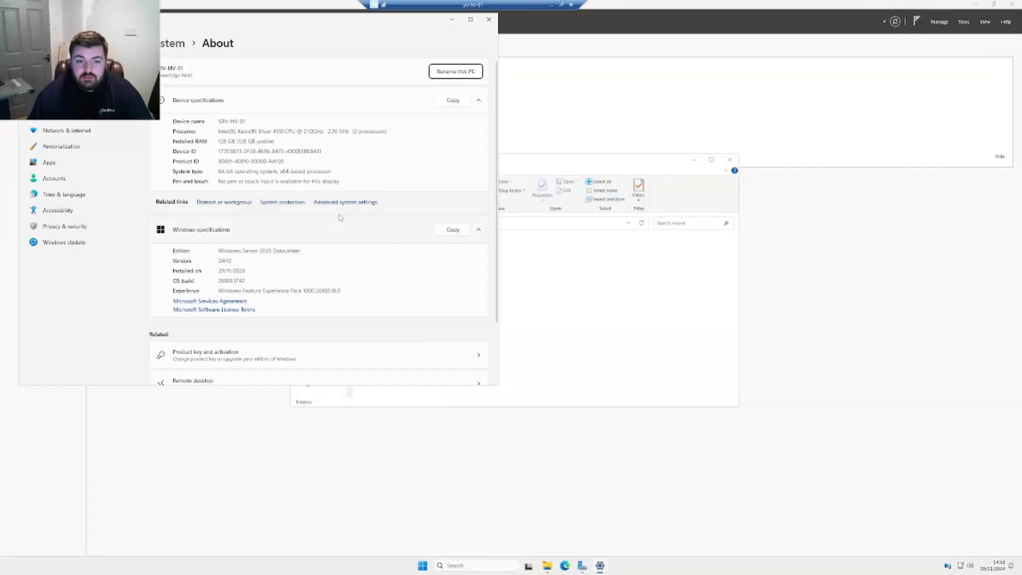
left_click(343, 202)
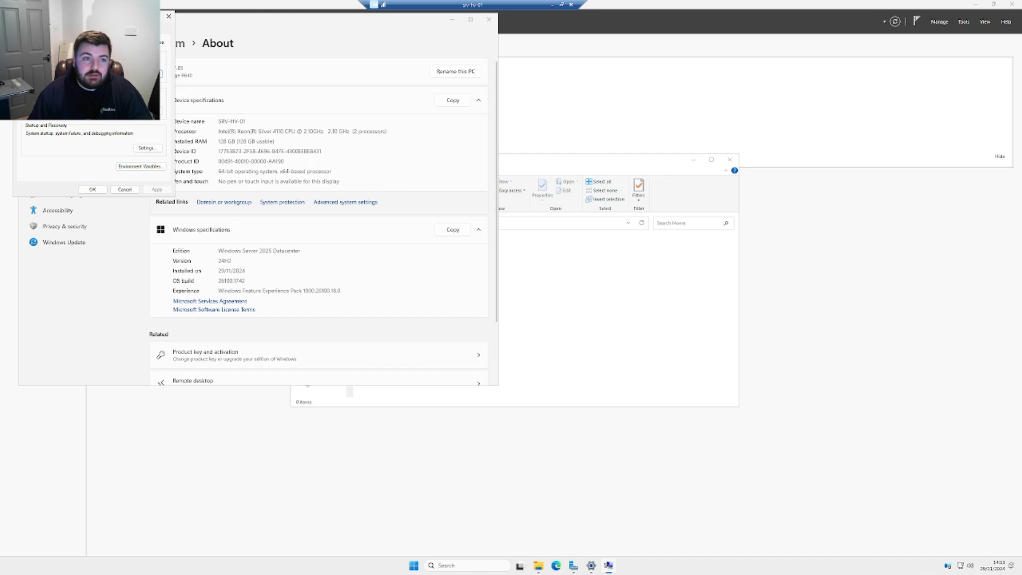
left_click(108, 30)
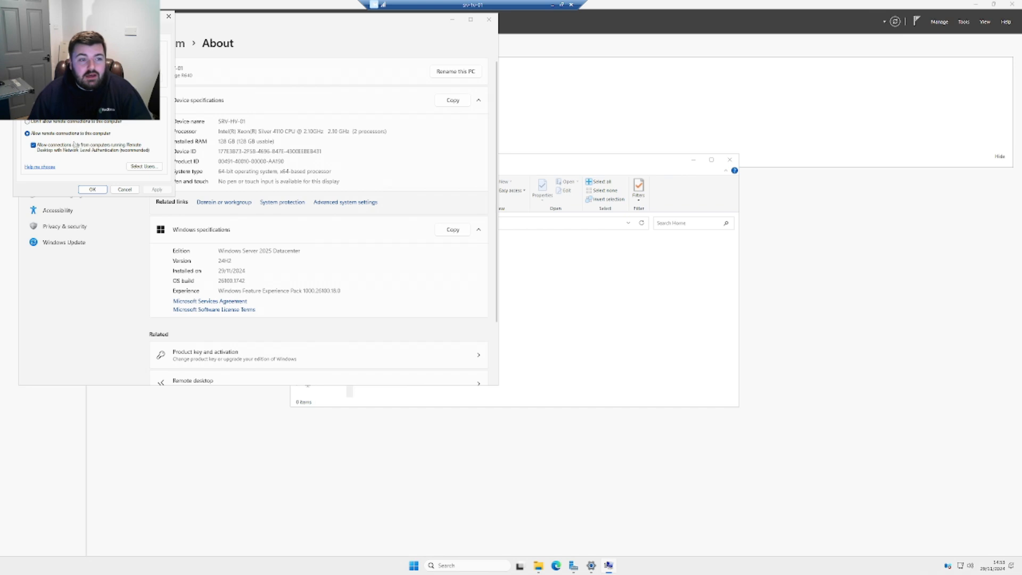
left_click(94, 192)
left_click_drag(166, 21, 212, 87)
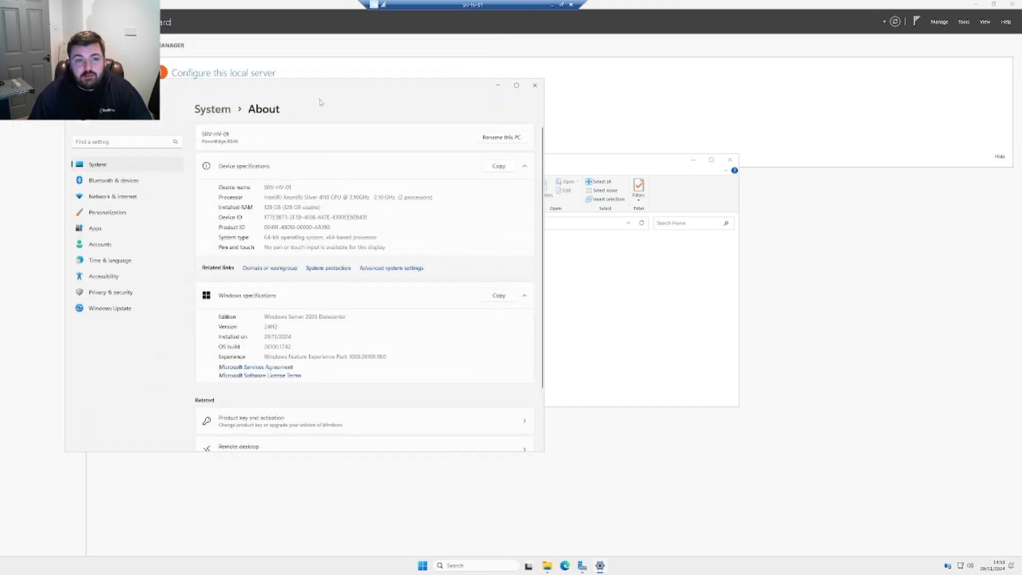
left_click(535, 85)
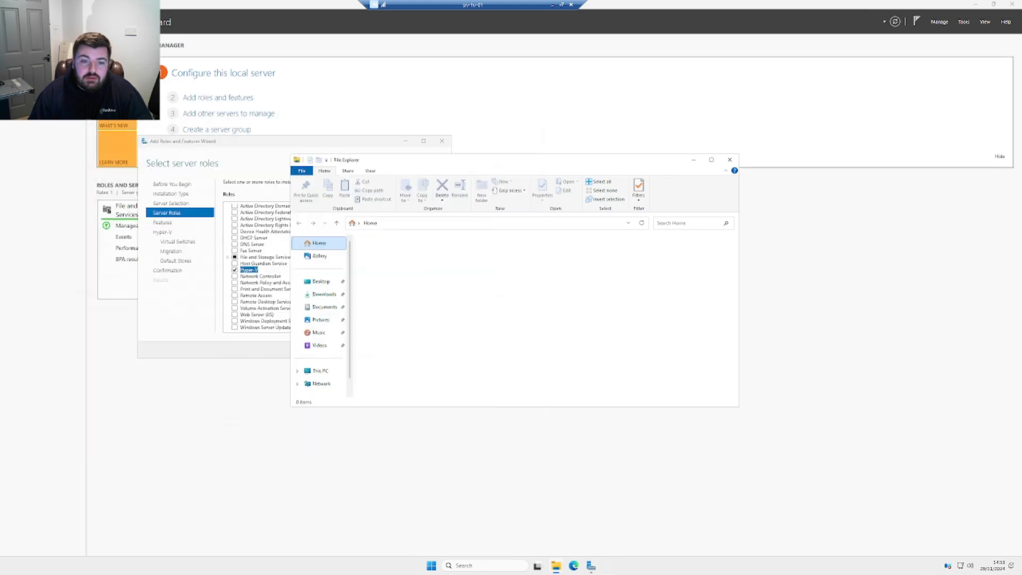
Check drives C, D and E under This PC, then continue the wizard to Select features
left_click(319, 371)
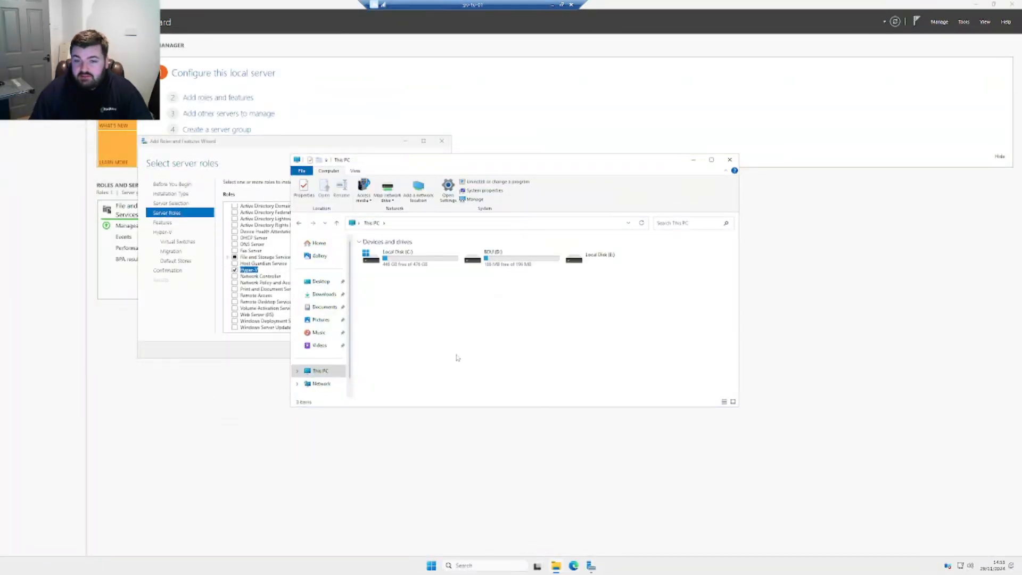
left_click_drag(446, 166, 546, 182)
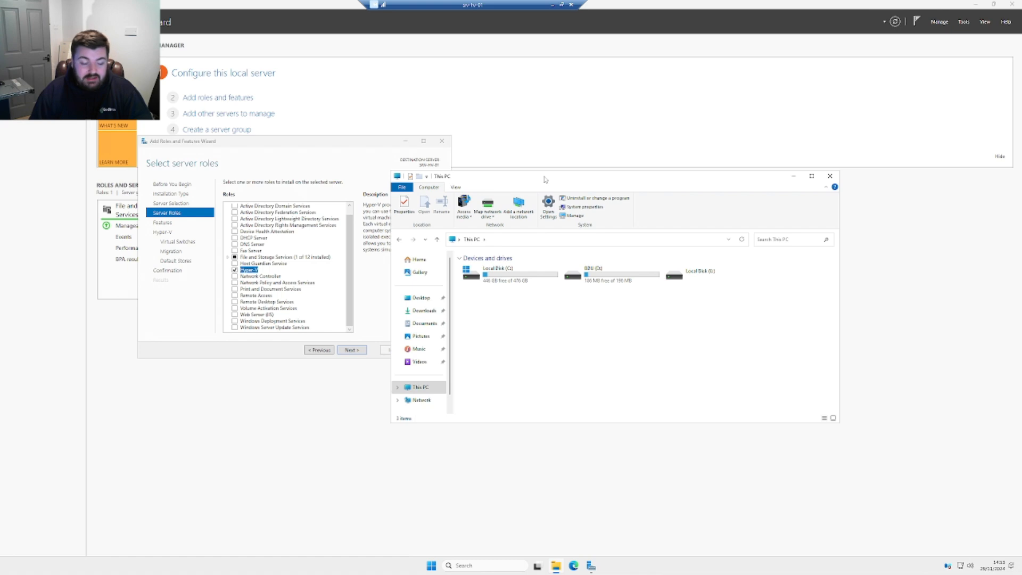
left_click_drag(545, 179, 565, 177)
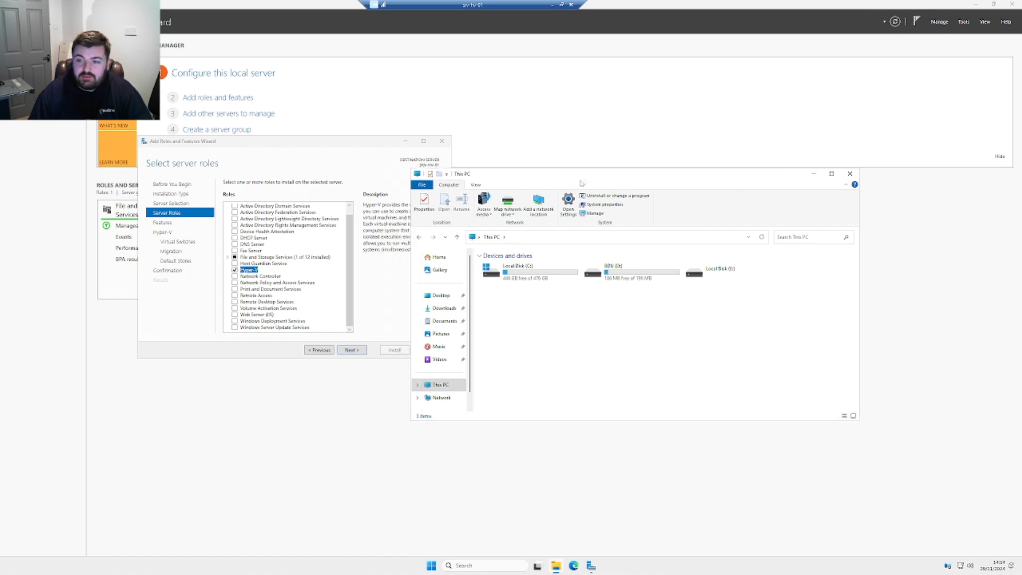
left_click_drag(592, 180, 610, 179)
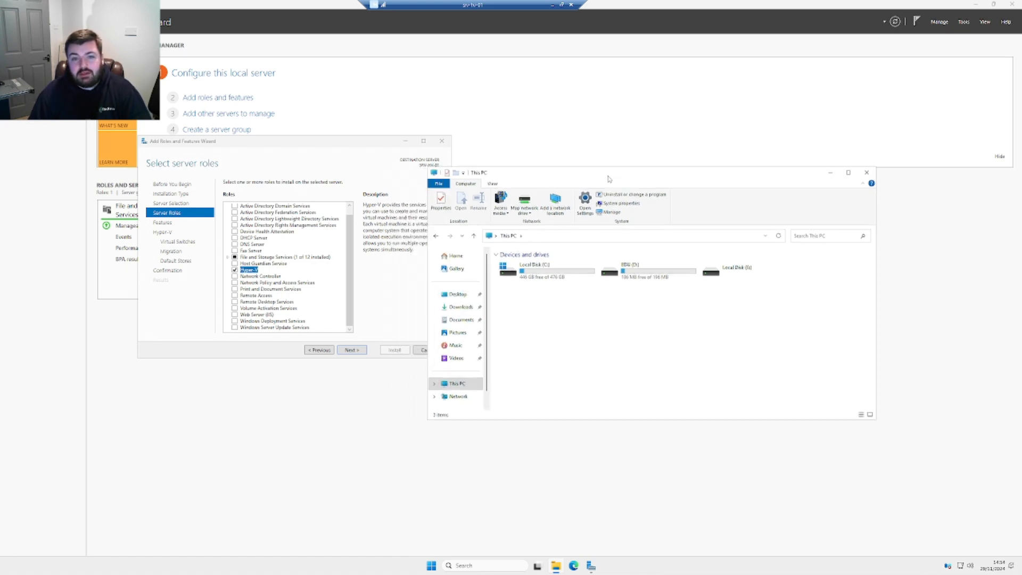
left_click(249, 144)
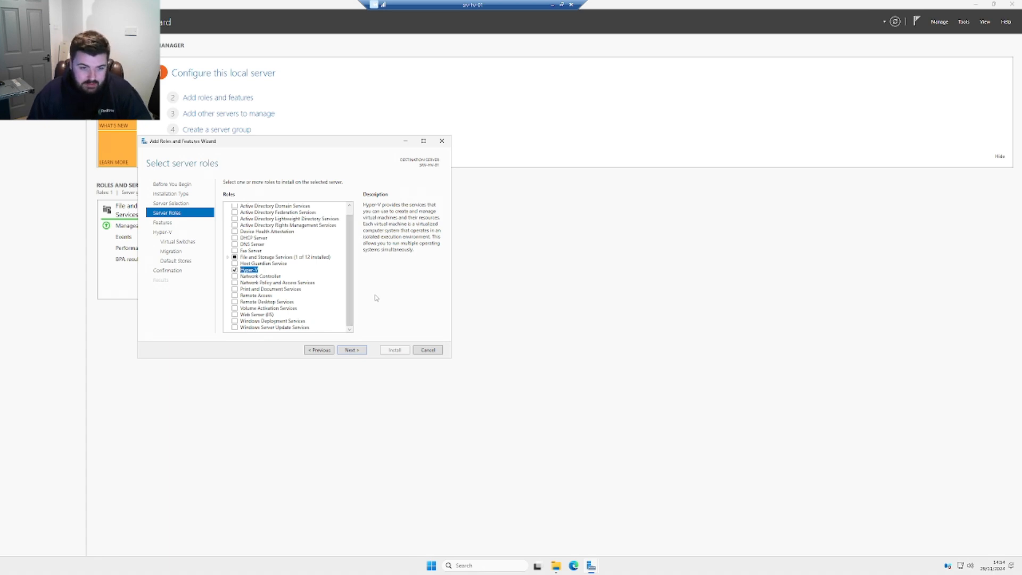
left_click(365, 350)
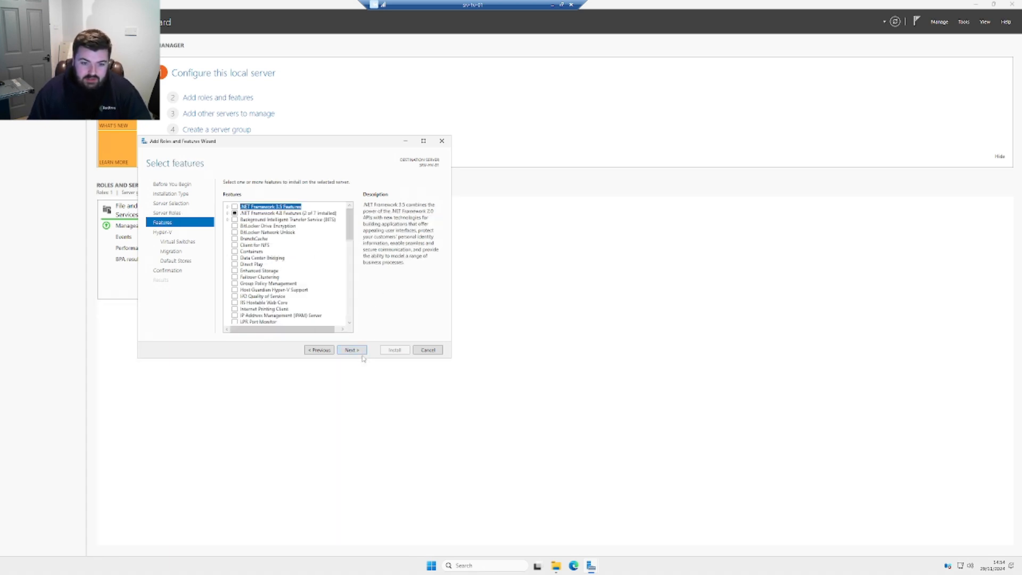
Pass Features and Hyper-V, create no virtual switch, and leave live migration off
left_click(361, 351)
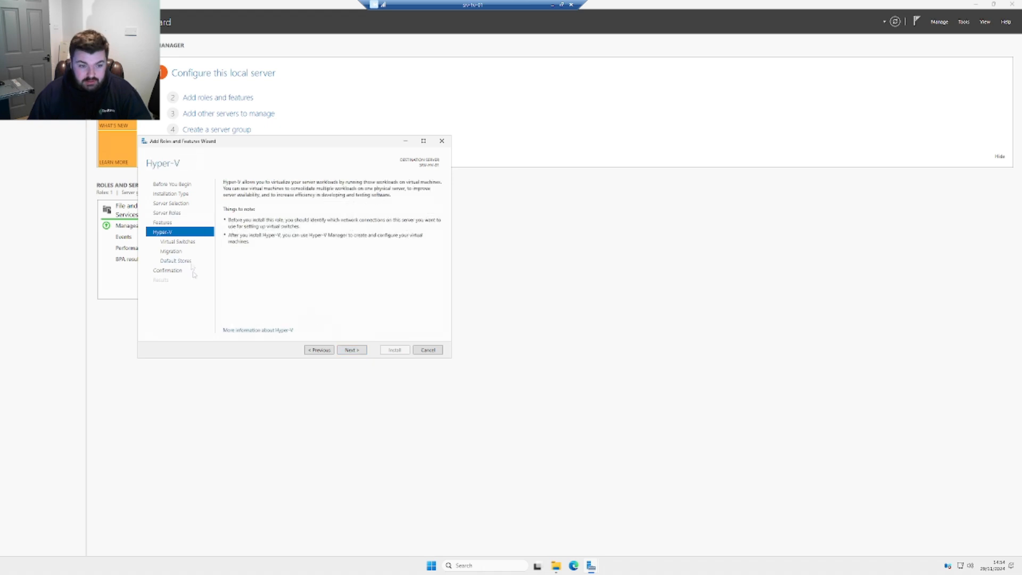
left_click(360, 351)
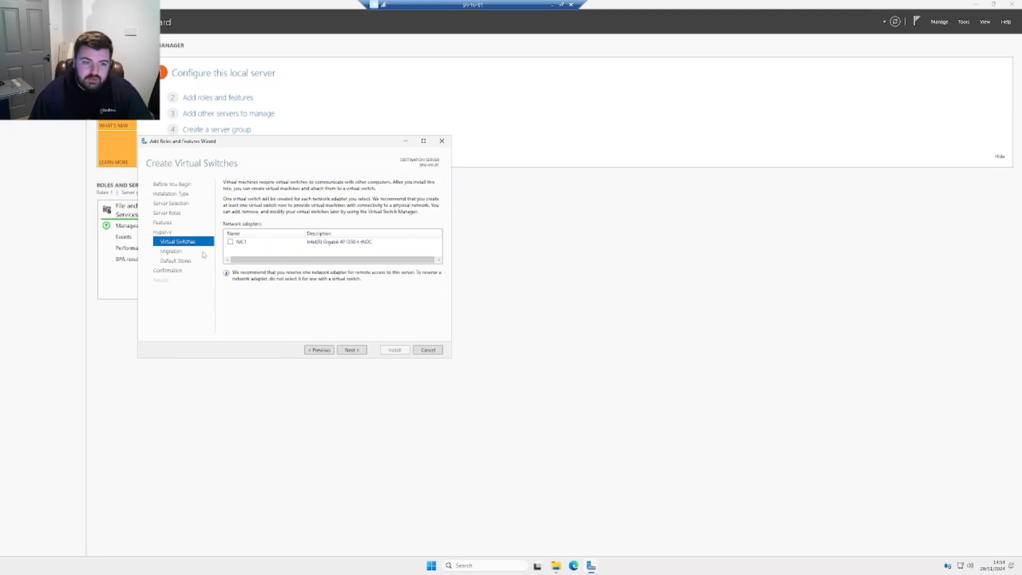
left_click(354, 351)
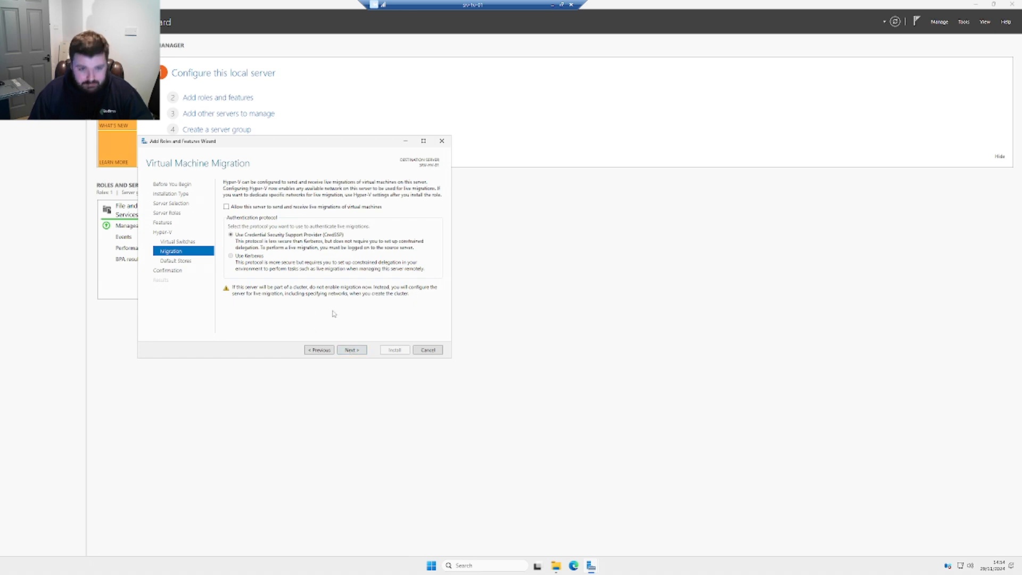
left_click(351, 350)
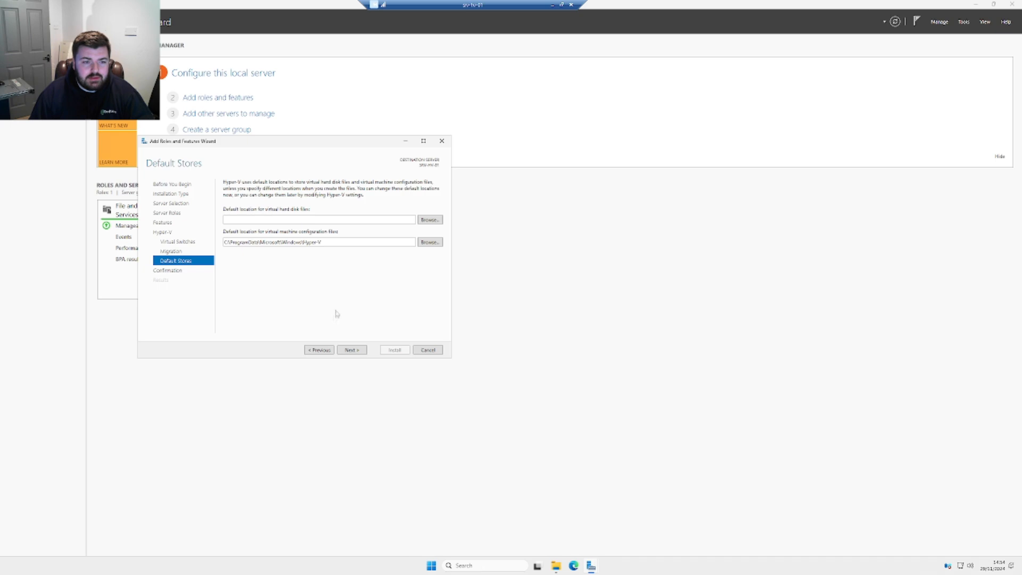
Create folder C:\Hyper-V and set it as the virtual hard disk location
left_click(430, 219)
left_click(481, 332)
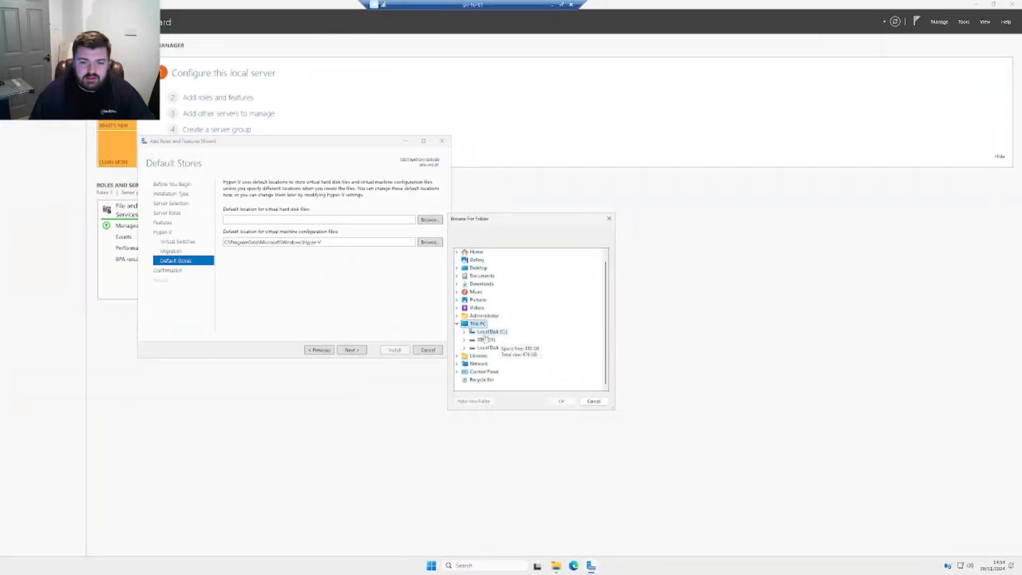
double_click(482, 332)
left_click(473, 401)
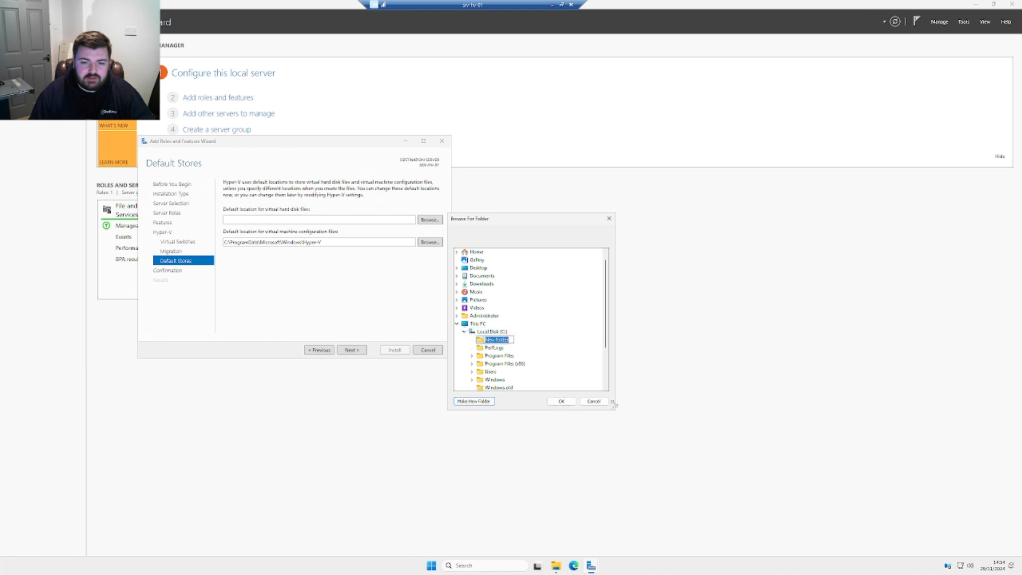
type("Hyper-V")
key("Return")
left_click(561, 402)
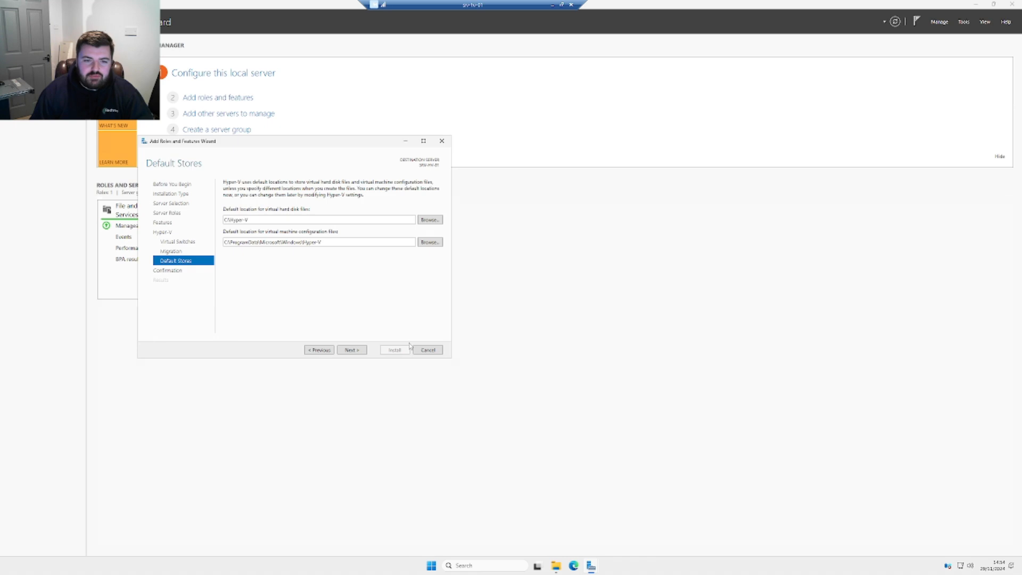
Create C:\Hyper-V\ConfigFiles as the configuration file location and continue to confirmation
left_click(427, 243)
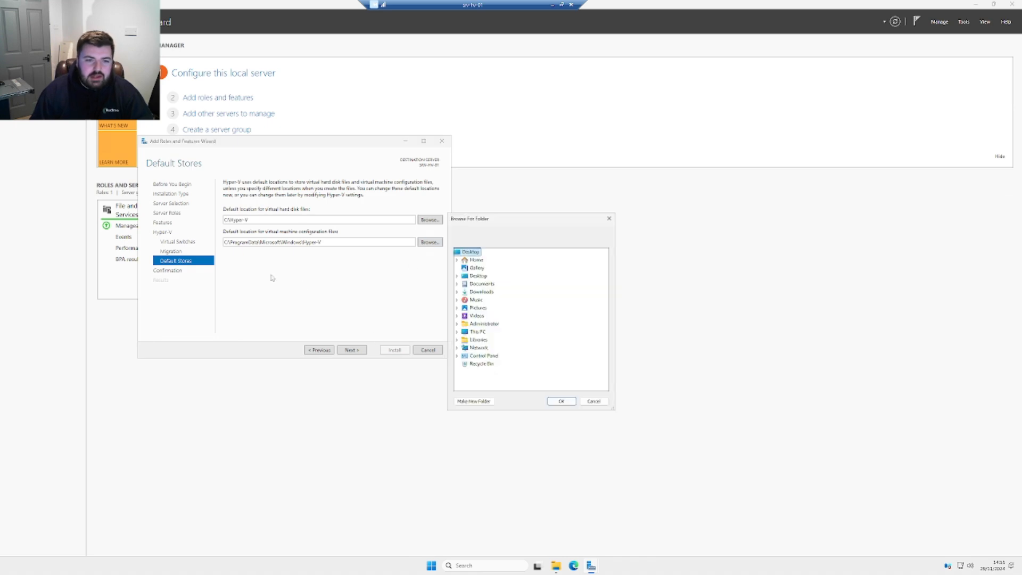
double_click(470, 333)
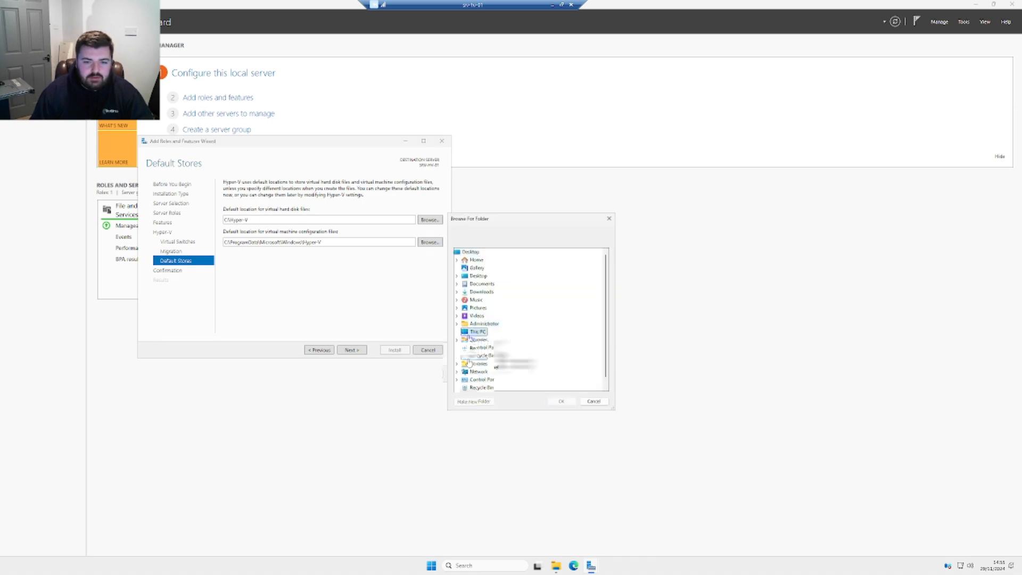
double_click(488, 340)
left_click(493, 332)
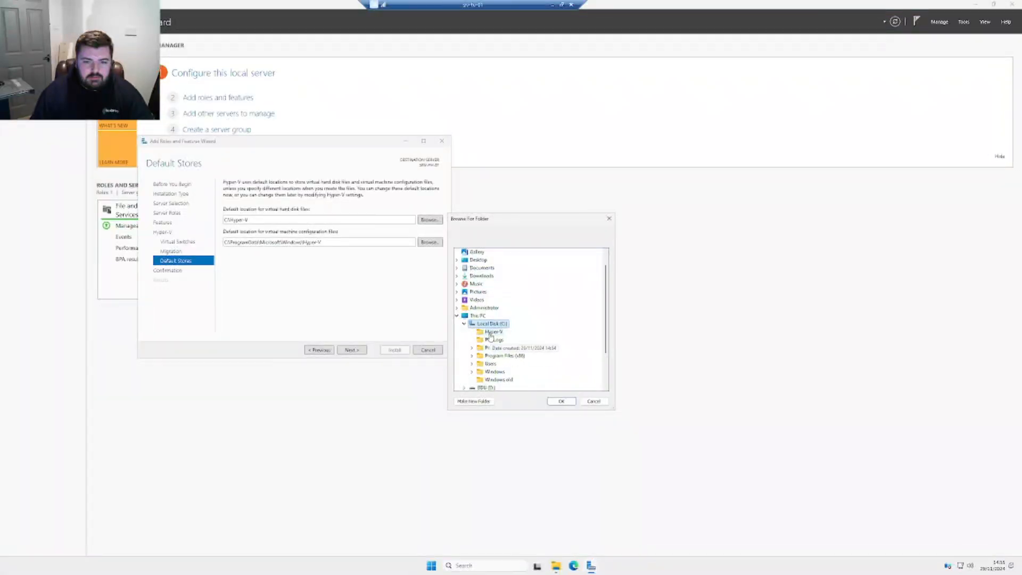
left_click(473, 401)
type("C")
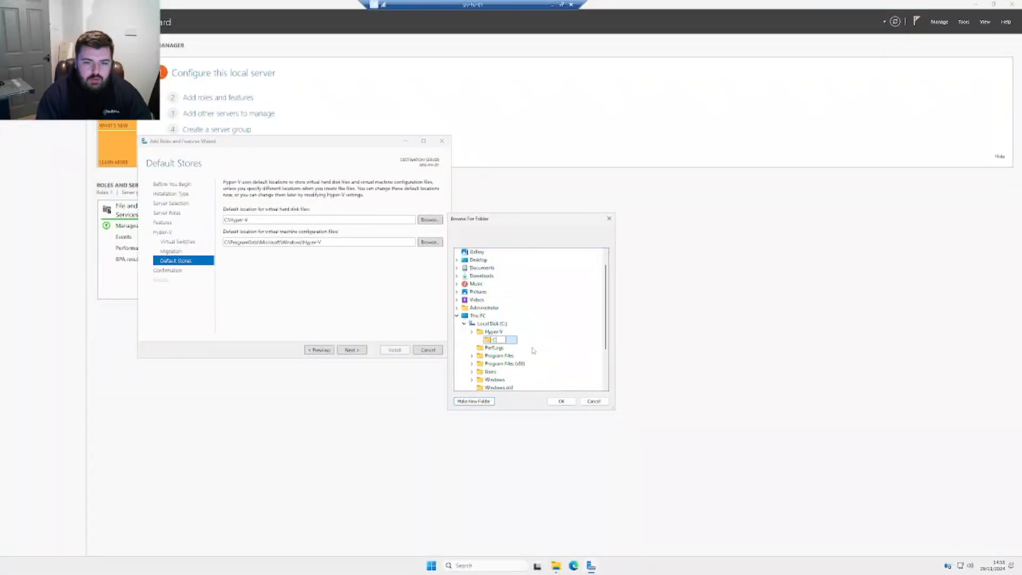
type("onfigFiles")
key("Return")
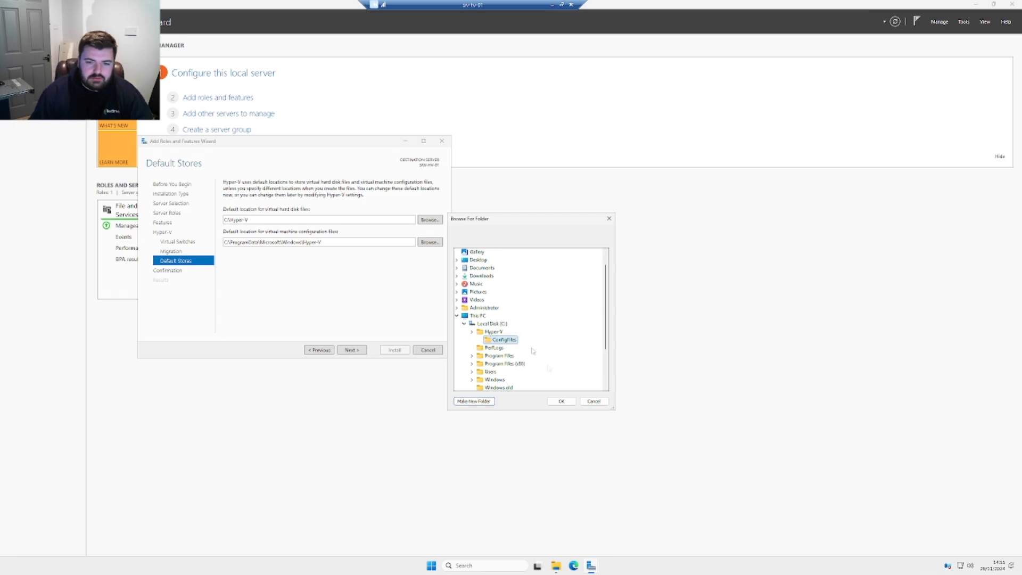
left_click(561, 401)
left_click(351, 349)
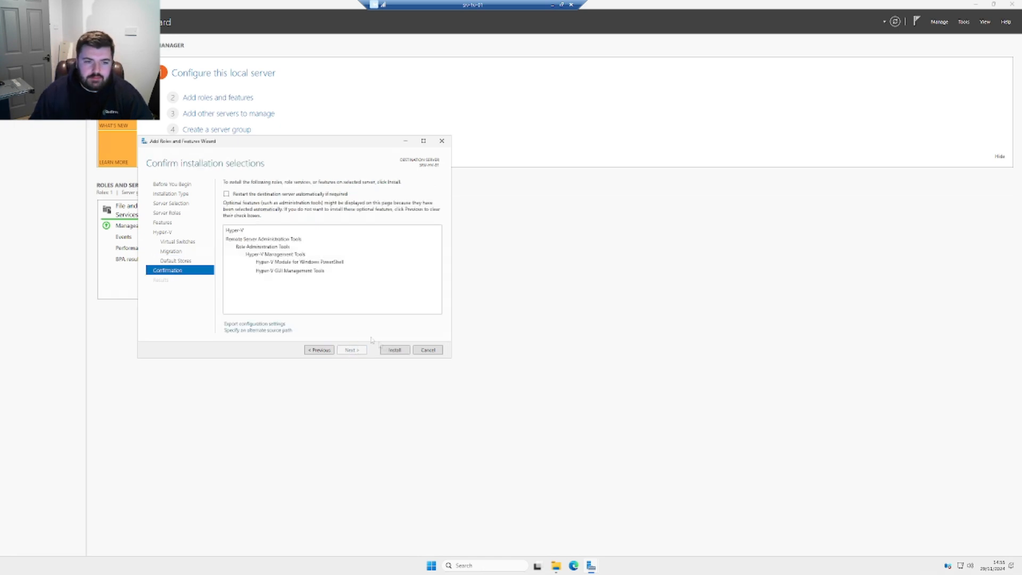
Enable automatic restart if required and install Hyper-V with its PowerShell and GUI tools
left_click(254, 196)
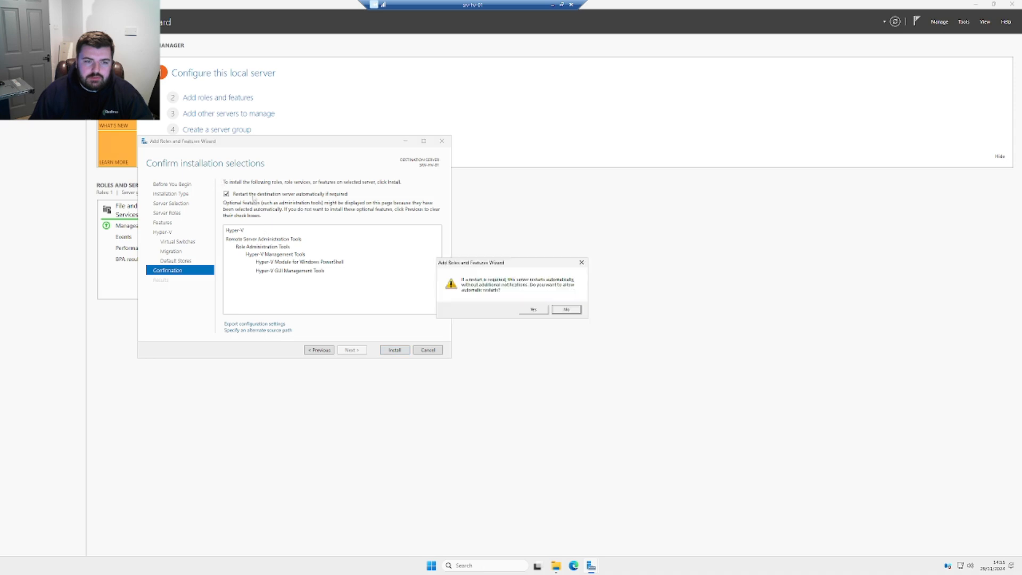
left_click(533, 309)
left_click(394, 349)
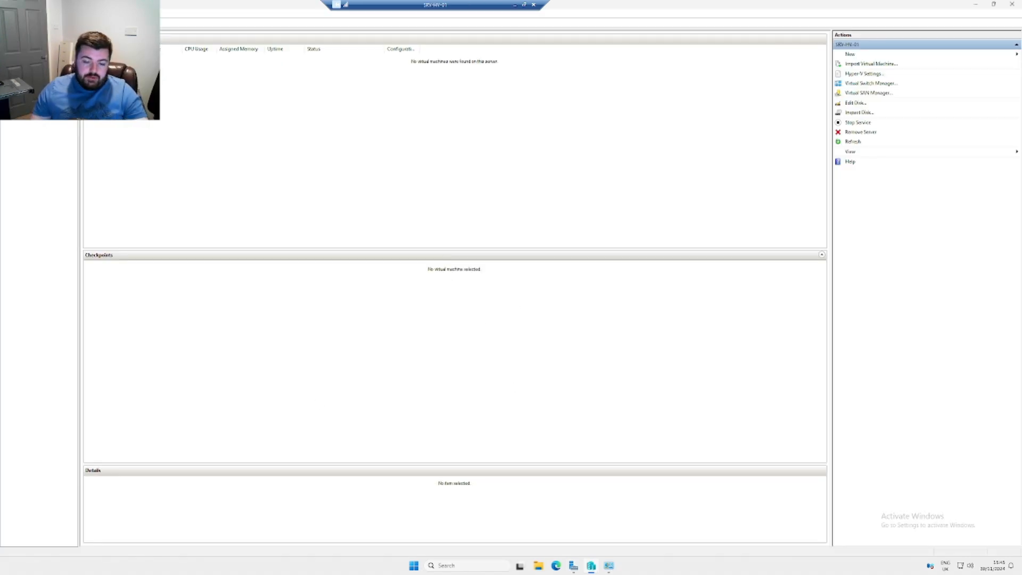
left_click(462, 565)
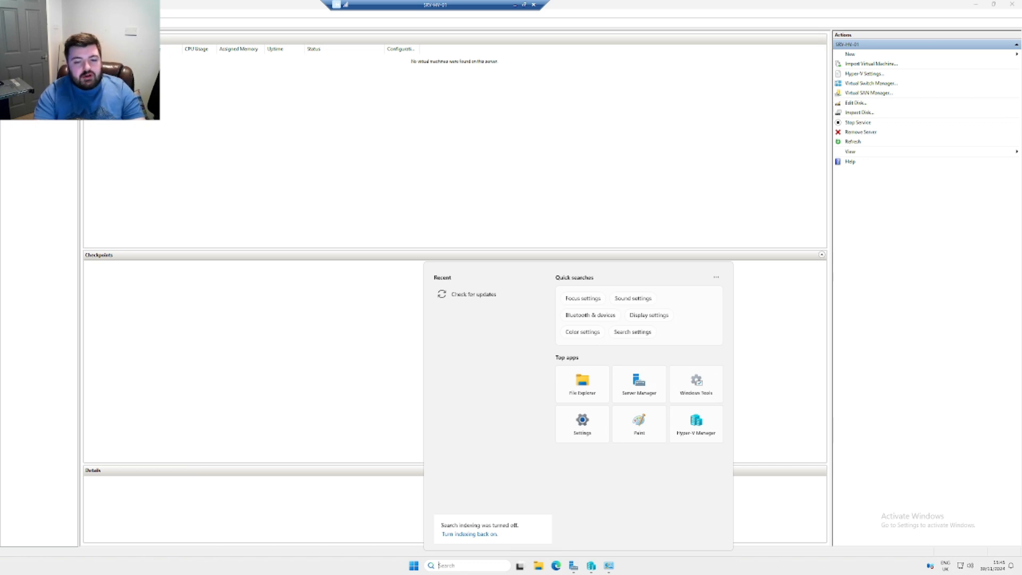
type("hyper")
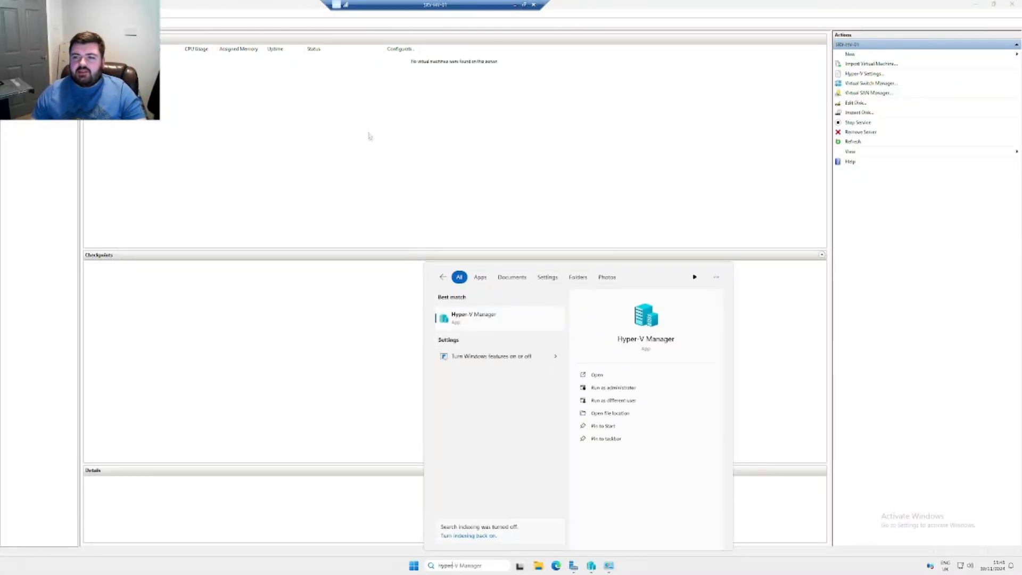
left_click(377, 166)
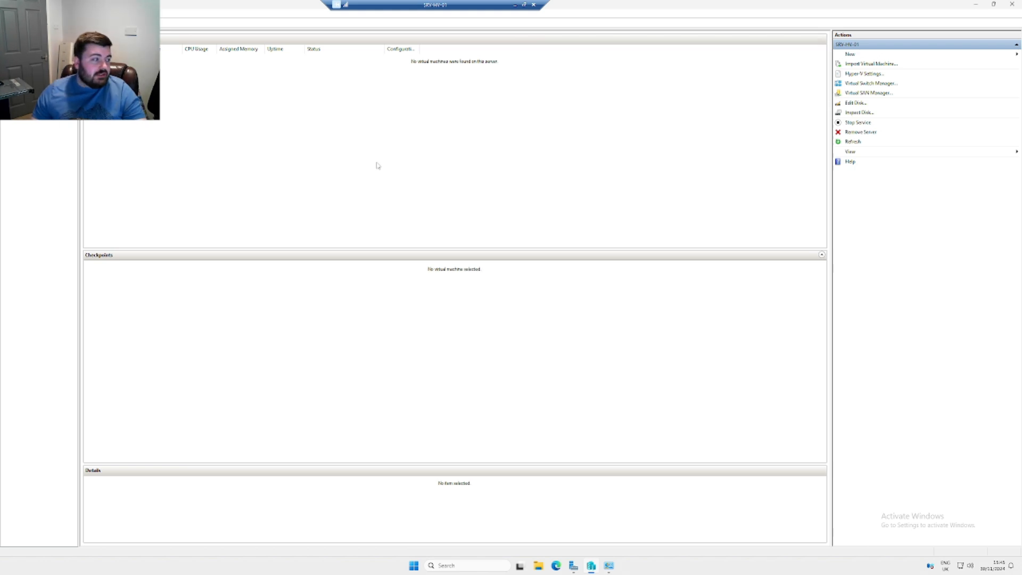
left_click(870, 84)
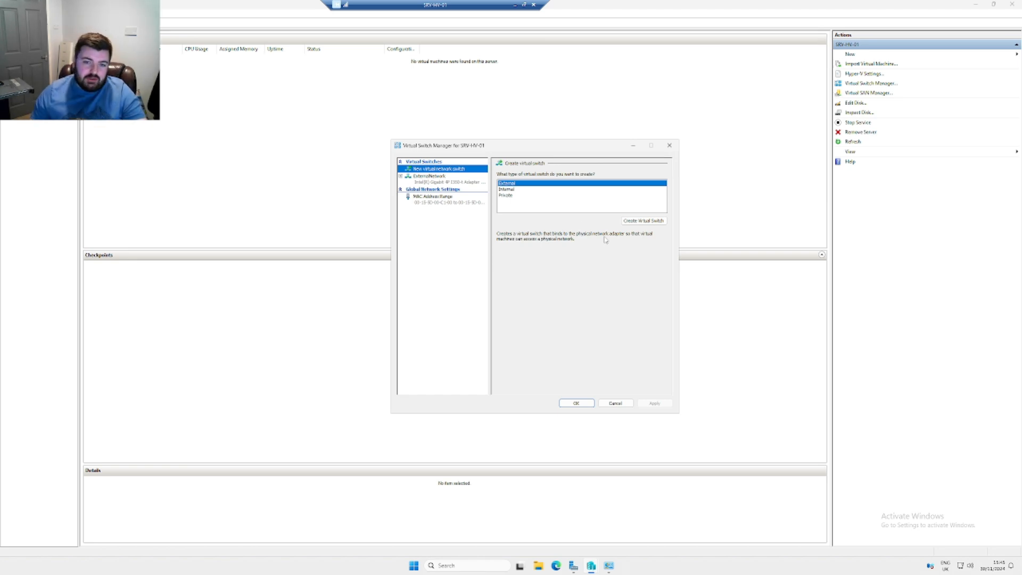
left_click(562, 195)
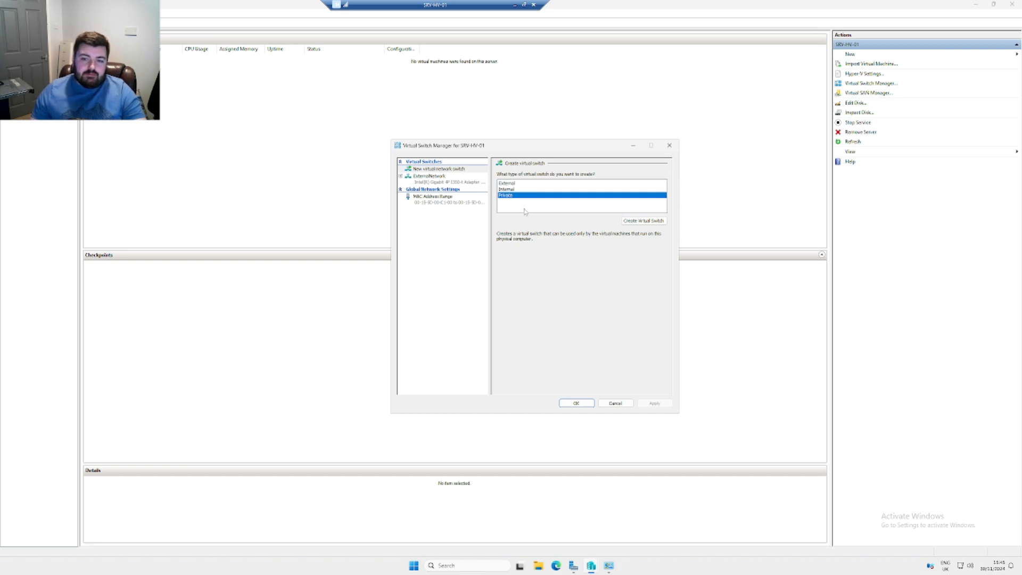
left_click(511, 191)
left_click(514, 184)
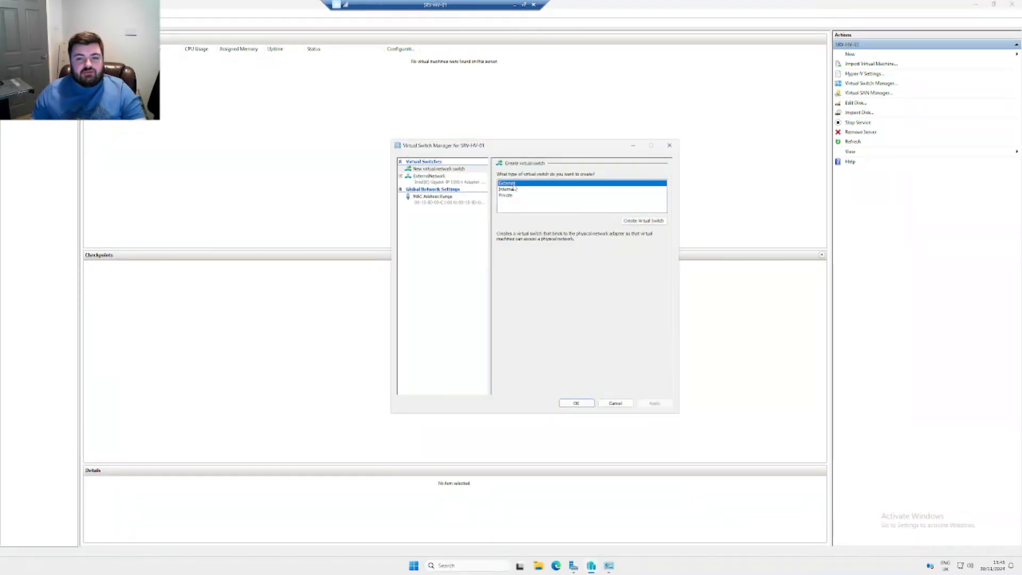
left_click(434, 177)
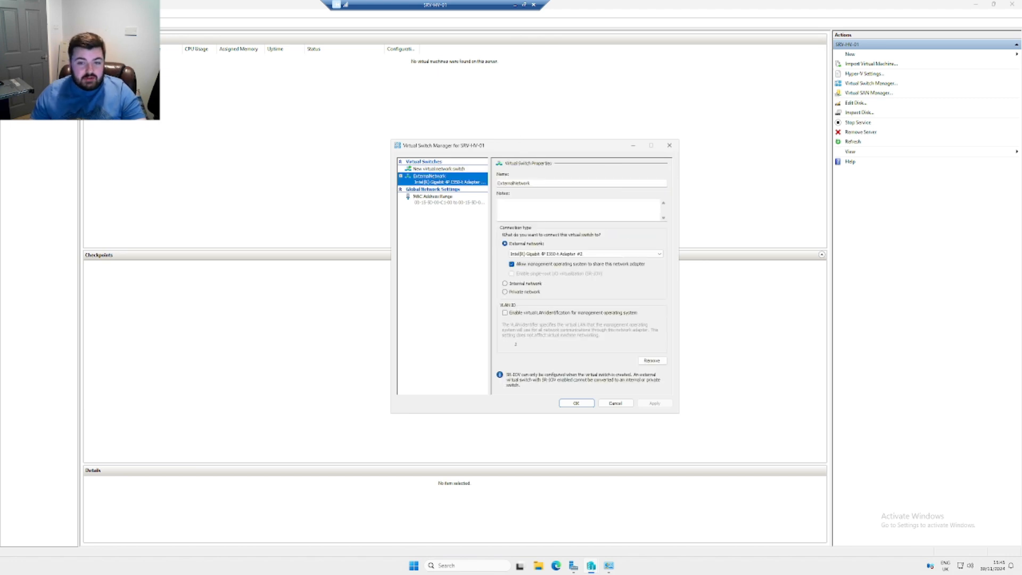
left_click(548, 254)
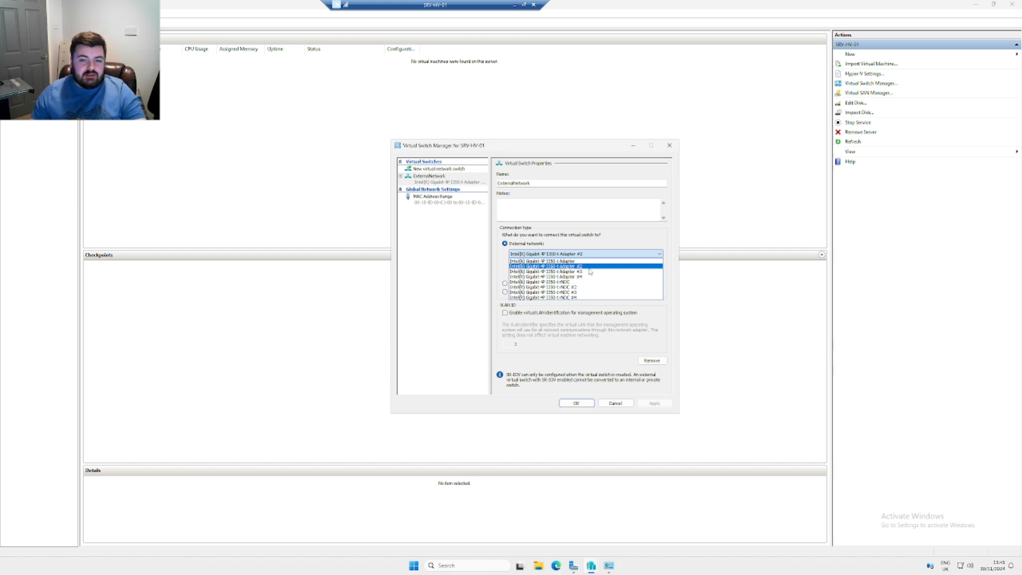
left_click(460, 266)
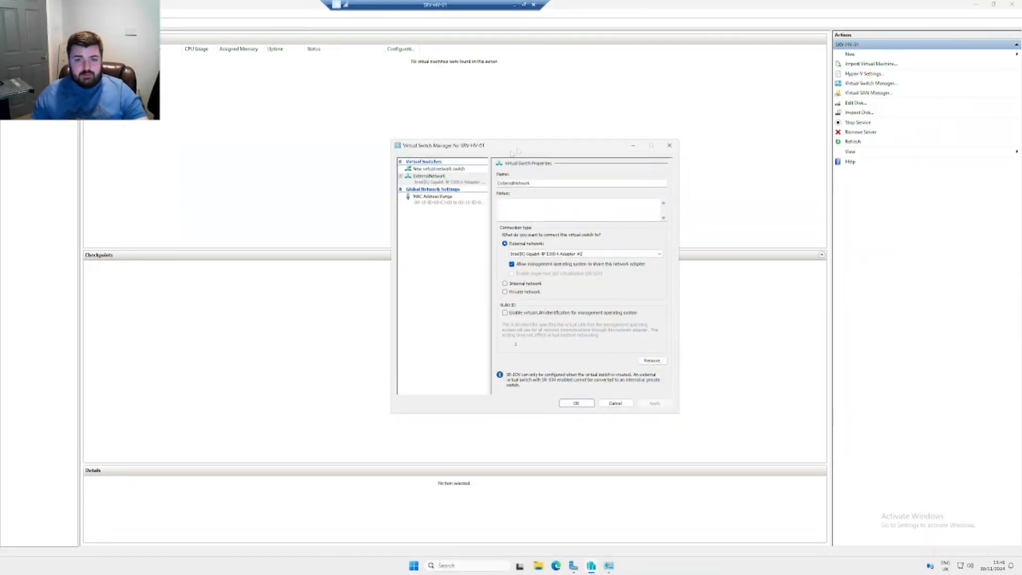
left_click_drag(512, 148, 524, 142)
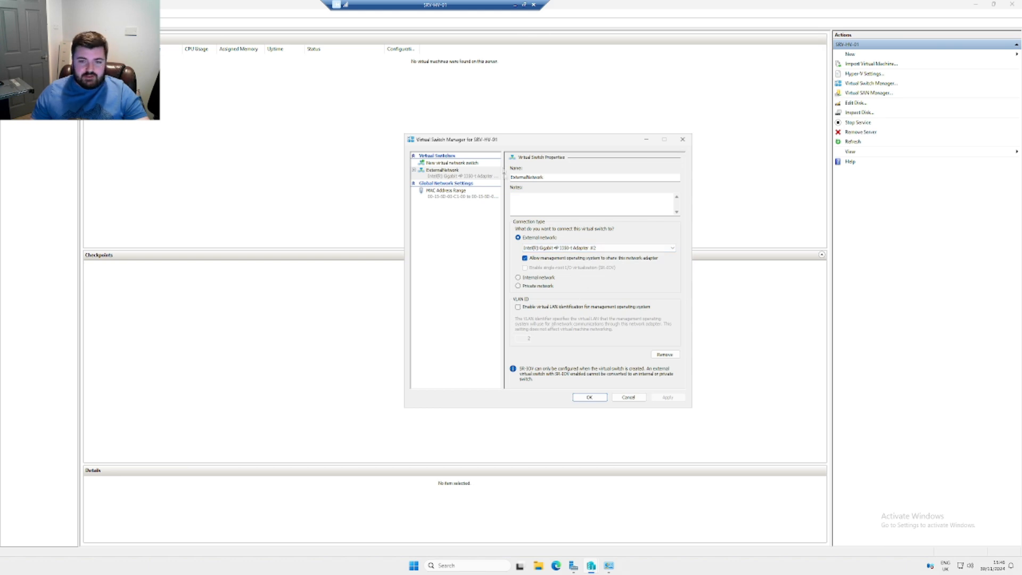
left_click_drag(516, 141, 537, 143)
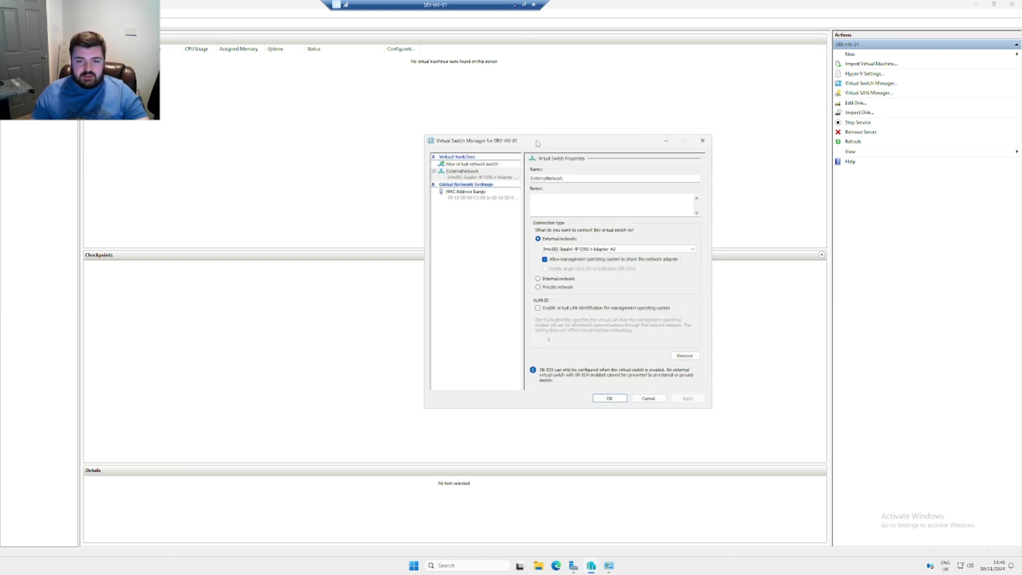
left_click(610, 398)
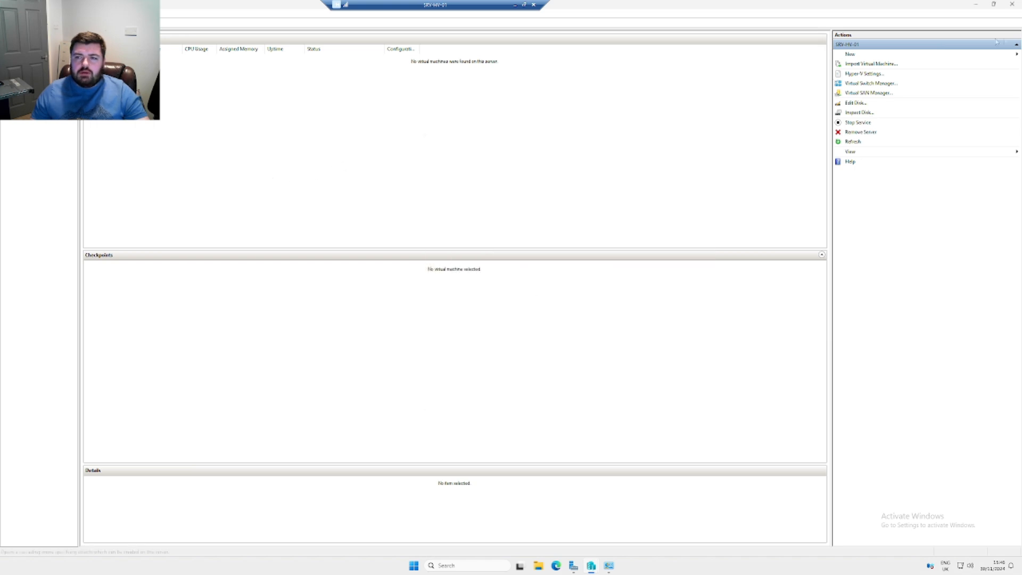
left_click(996, 54)
Start a new virtual machine named SRV-DC-01 connected to ExternalNetwork
left_click(982, 55)
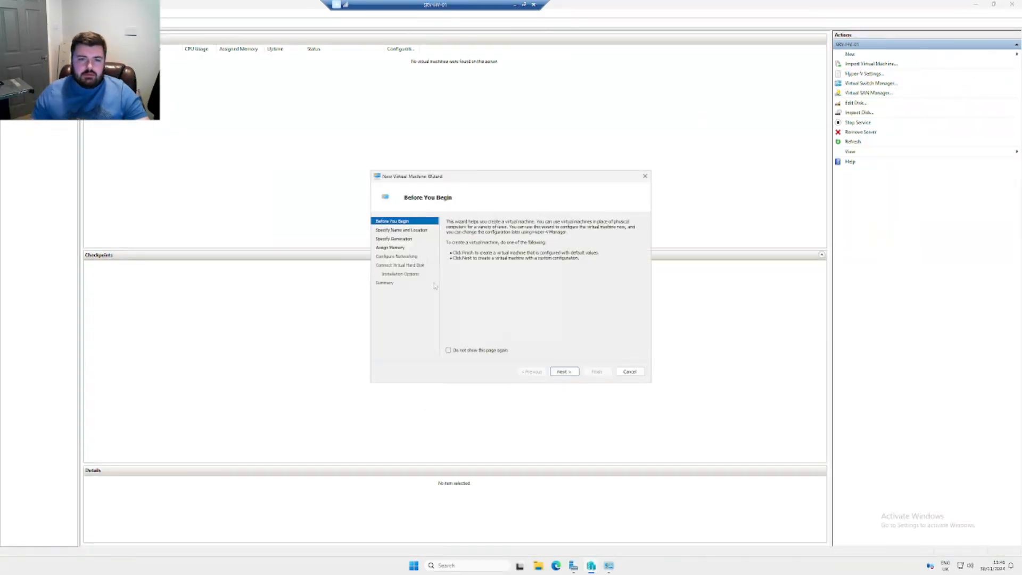
left_click(566, 371)
type("SRV-DC")
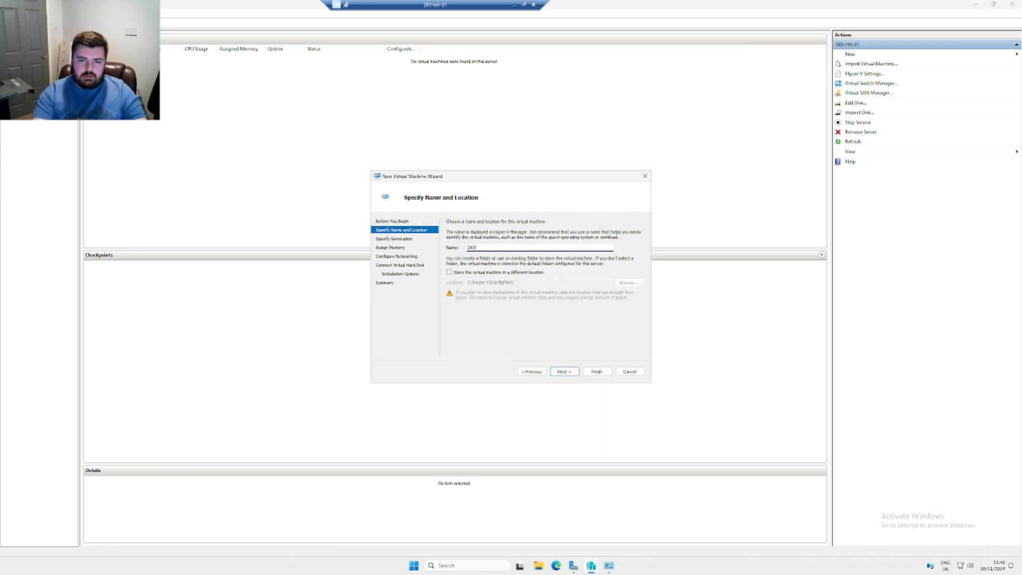
key("BackSpace")
key("BackSpace")
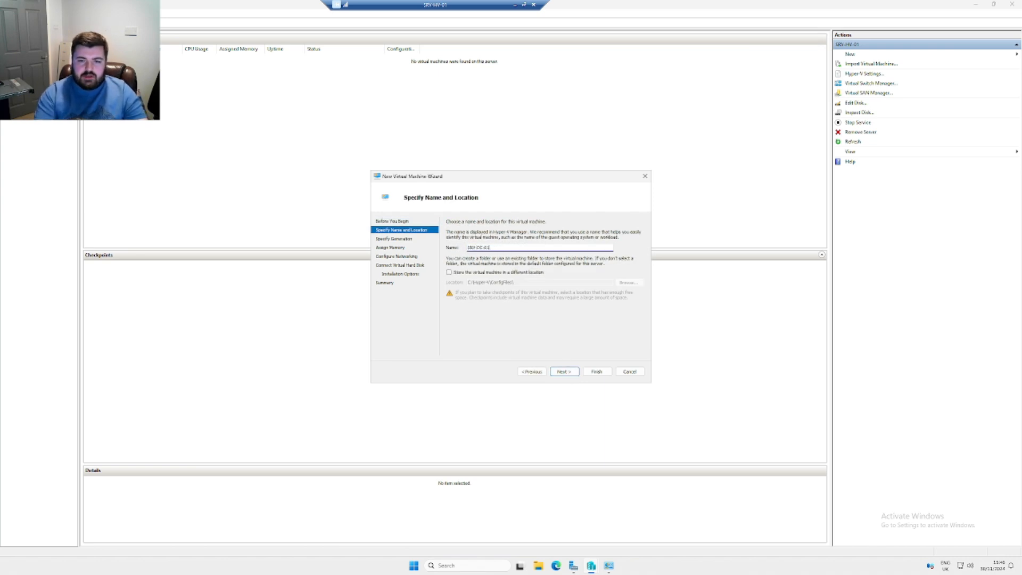
left_click(565, 371)
left_click(564, 372)
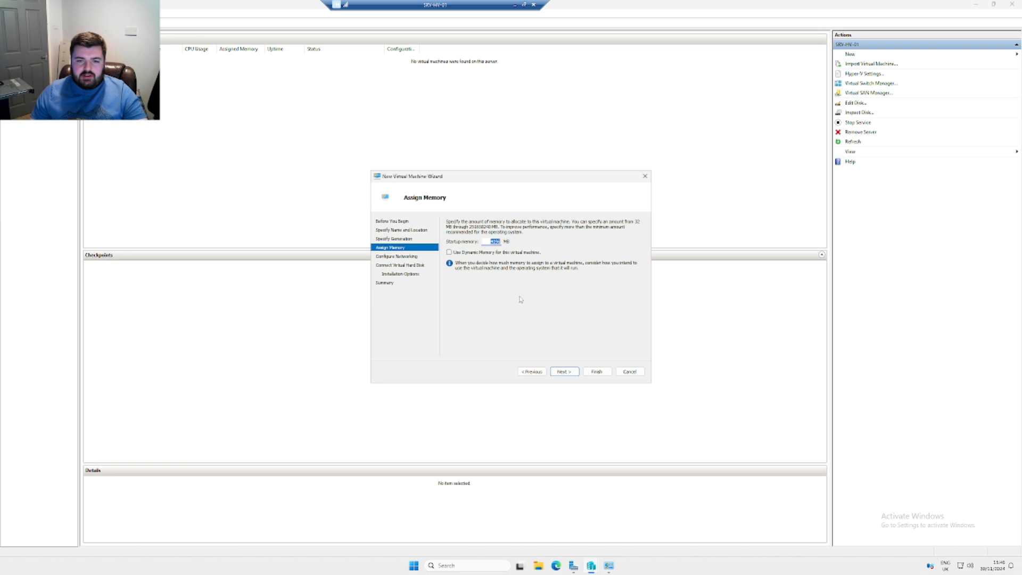
left_click(565, 371)
left_click(507, 238)
left_click(495, 249)
left_click(564, 371)
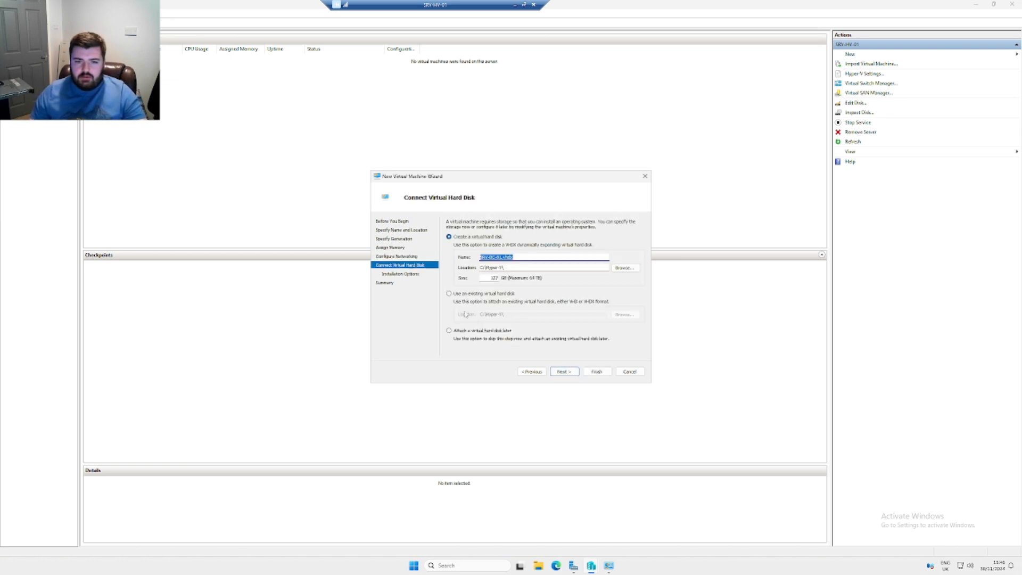
Set the virtual disk size to 60 and install from the Windows Server 2025 ISO
left_click_drag(486, 279, 535, 289)
type("60")
key("Return")
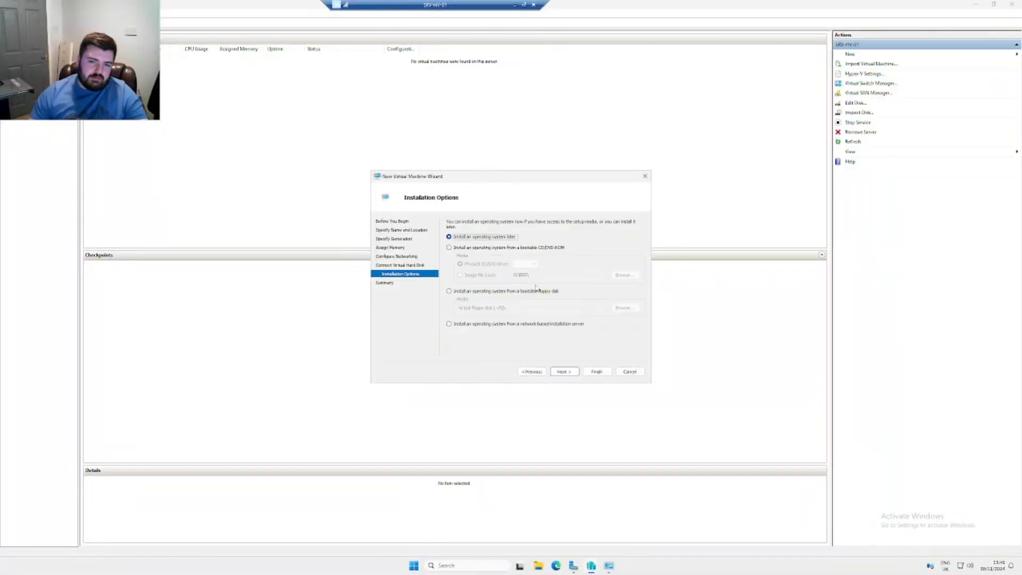
left_click(503, 292)
left_click(489, 248)
left_click(467, 275)
left_click(623, 275)
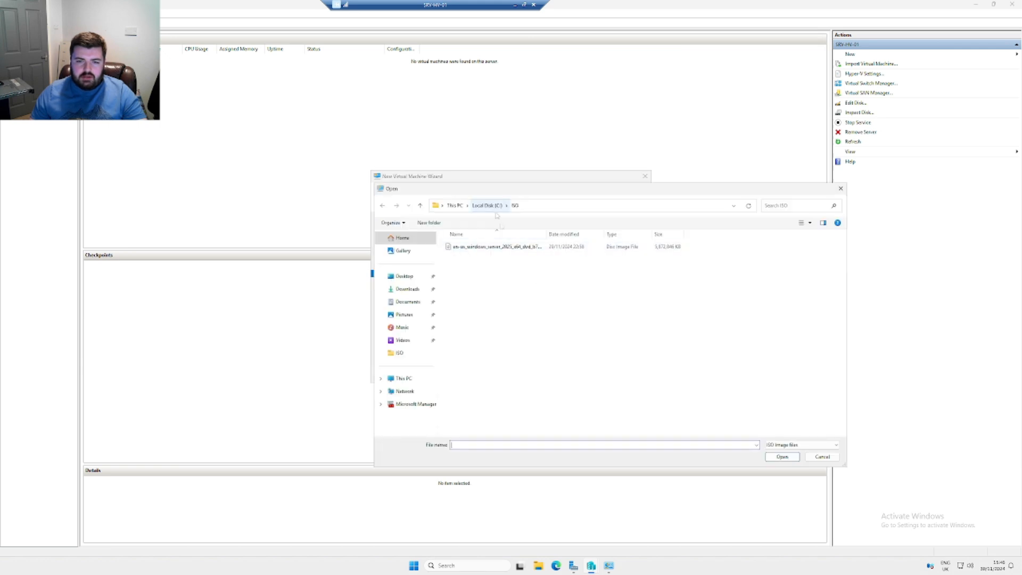
double_click(491, 249)
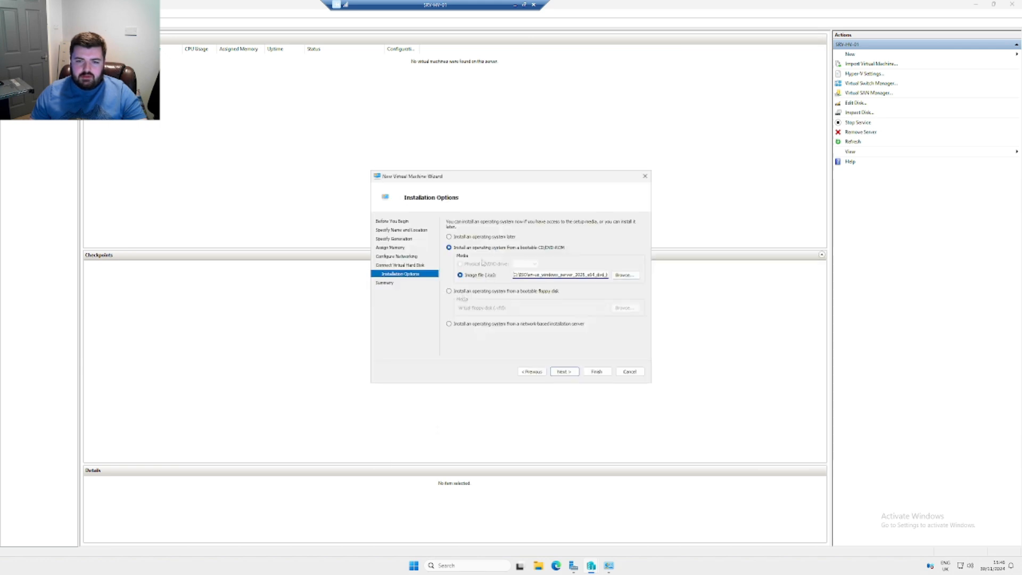
left_click(563, 371)
left_click(586, 372)
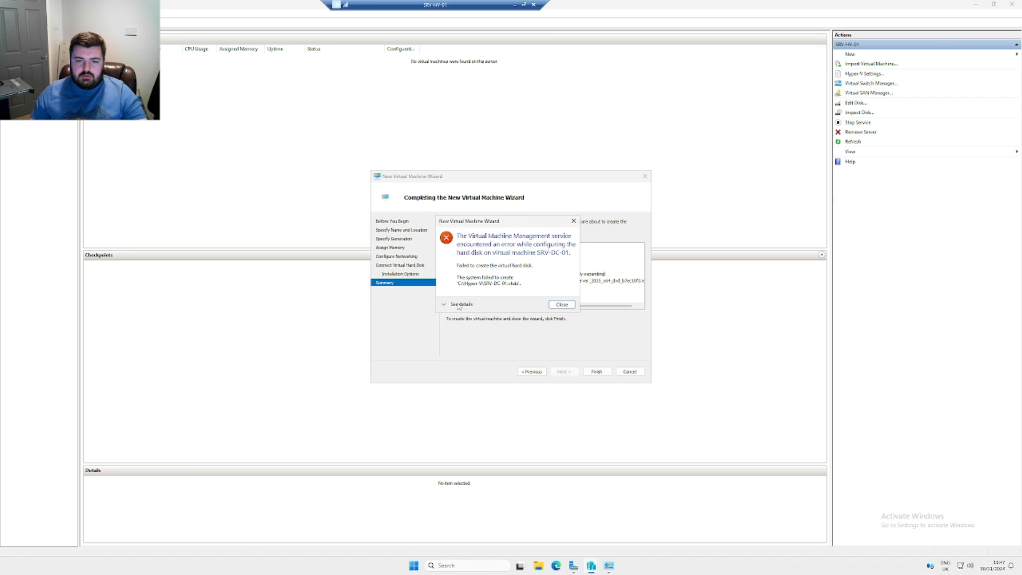
Rename the duplicate disk to SRV-DC-011.vhdx and finish creating the VM
left_click(560, 305)
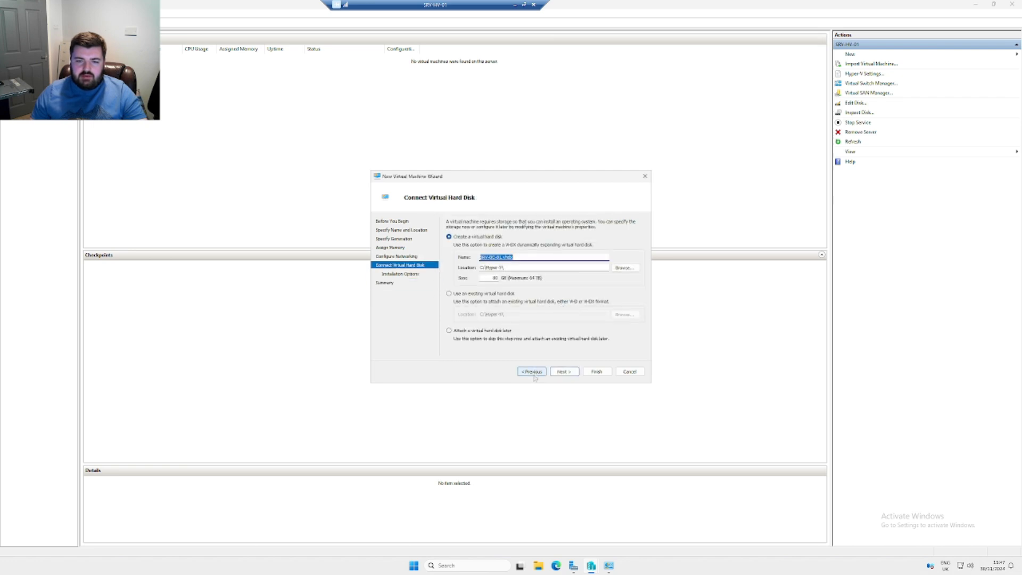
left_click(500, 257)
type("1")
left_click(568, 372)
left_click(568, 373)
left_click(596, 372)
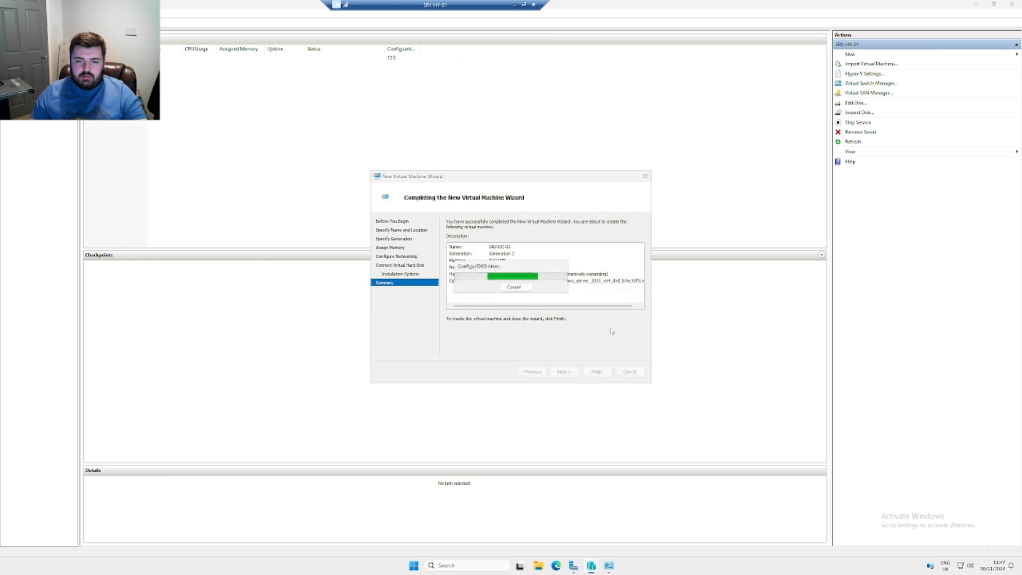
Start SRV-DC-01 and open its console connection
right_click(115, 59)
left_click(144, 78)
double_click(227, 59)
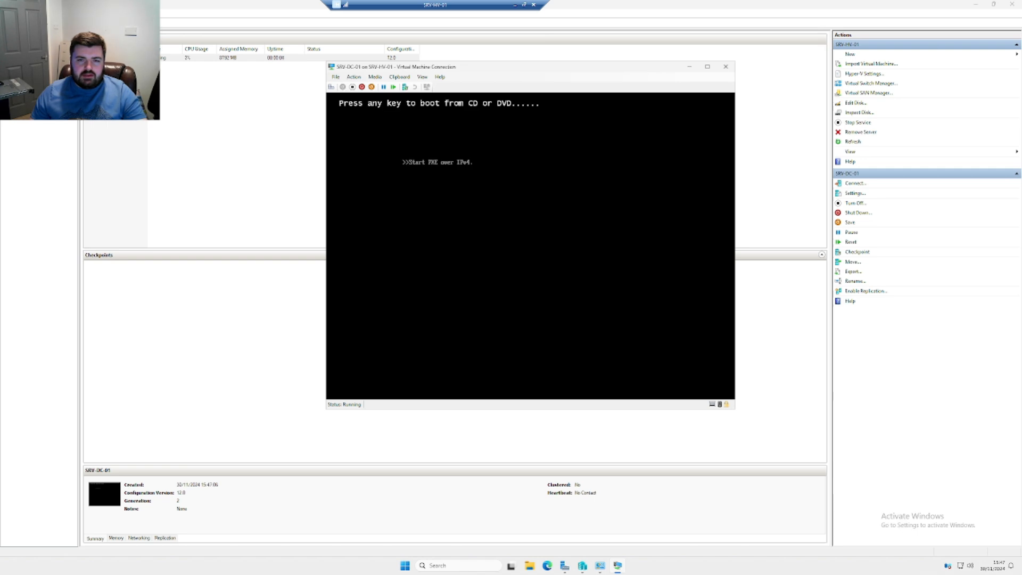
Reset the VM to boot from DVD and choose English (United Kingdom) time and keyboard settings
left_click(353, 77)
left_click(364, 85)
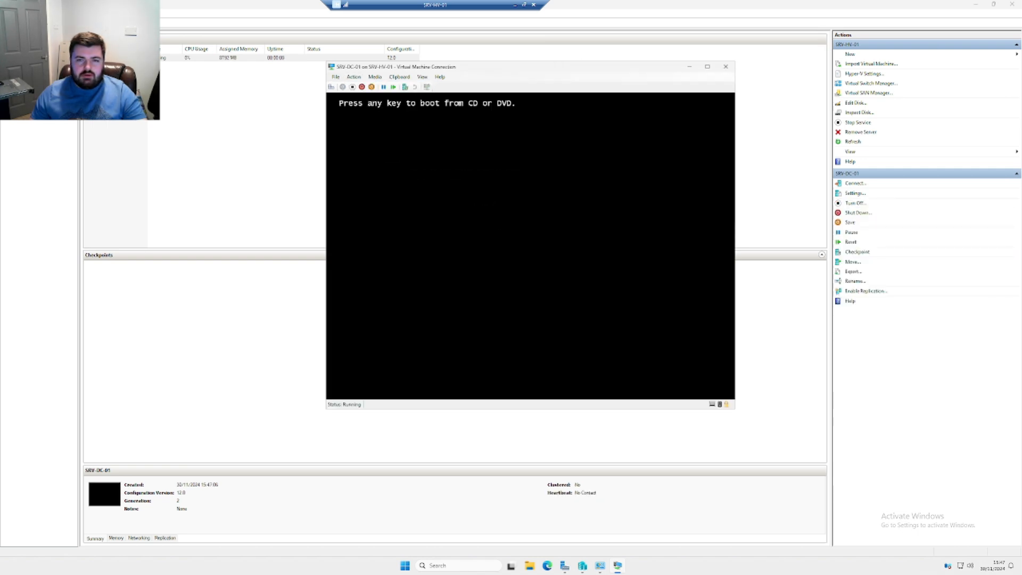
key("Return")
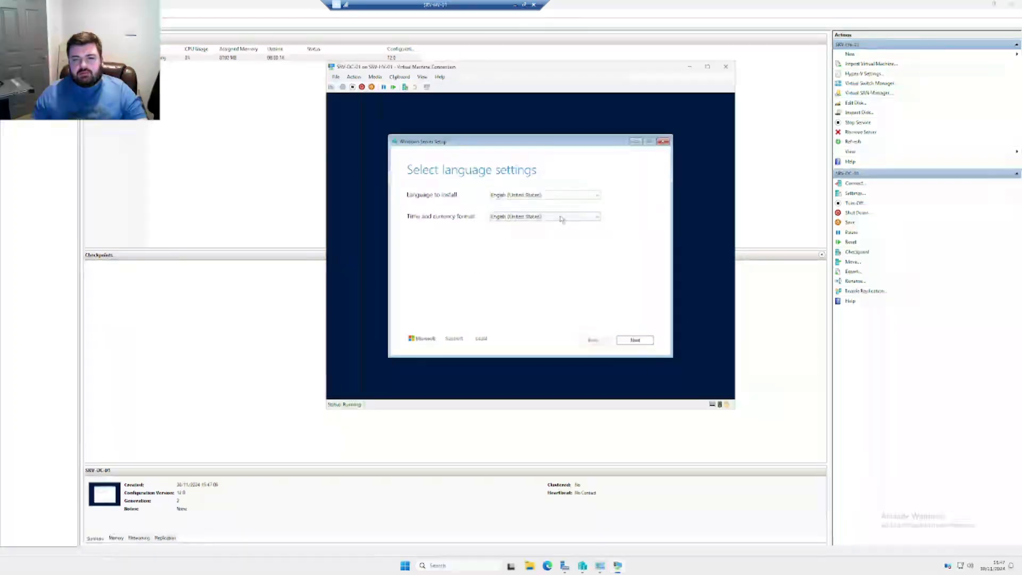
left_click(556, 217)
left_click(570, 224)
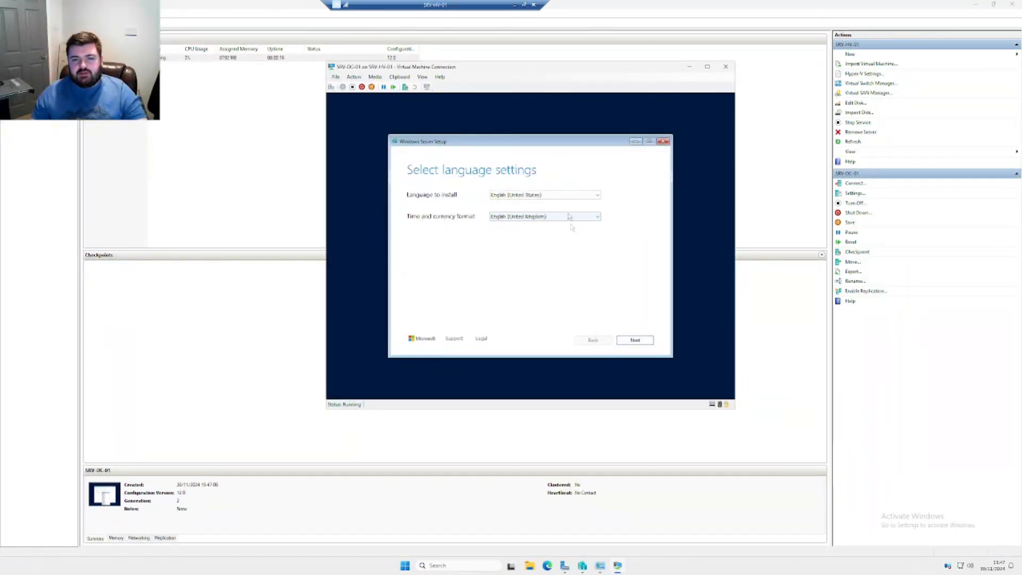
left_click(634, 339)
left_click(633, 339)
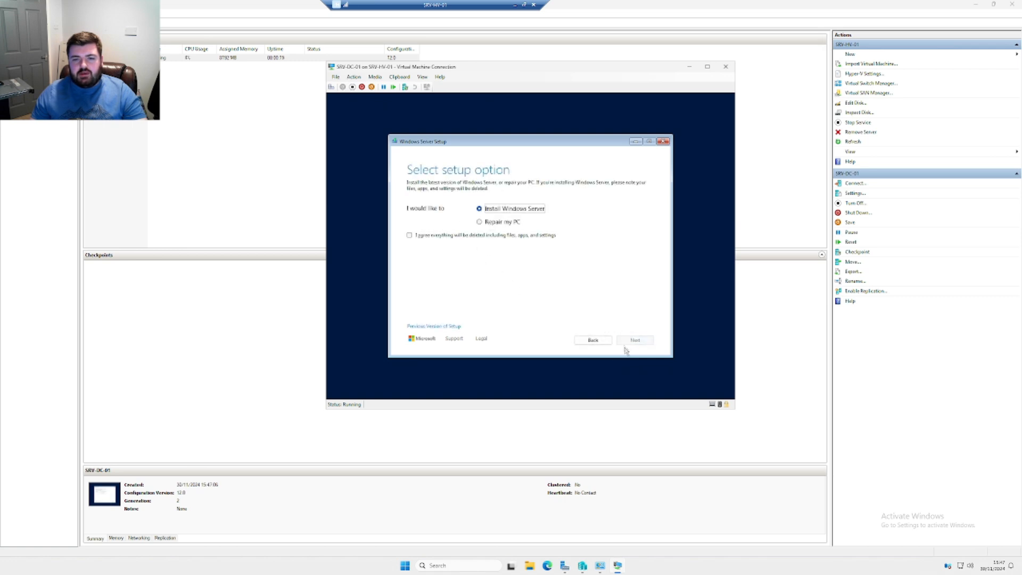
Install Windows Server 2025 Standard (Desktop Experience) without a product key onto Disk 0
left_click(440, 236)
left_click(647, 342)
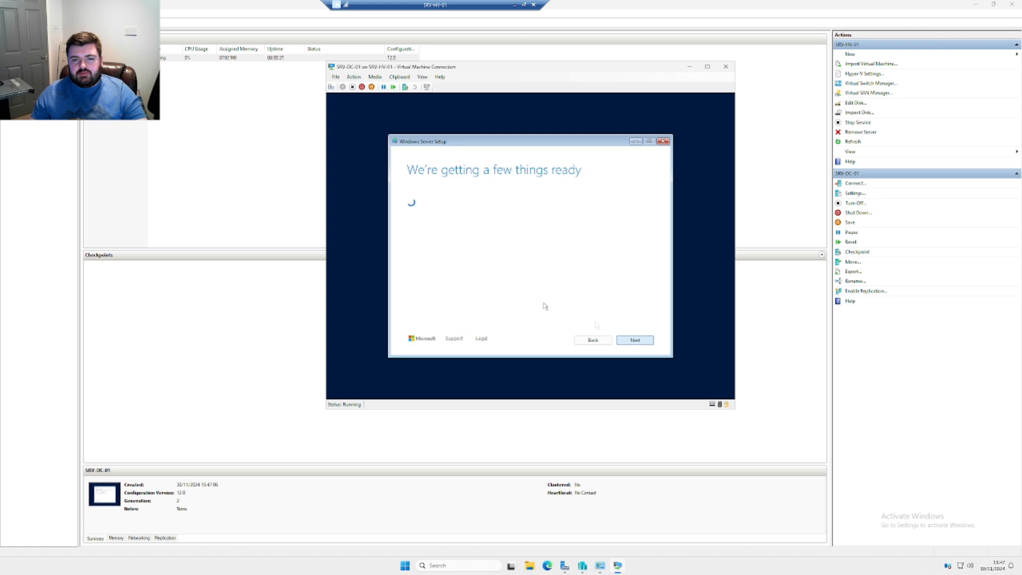
left_click(432, 317)
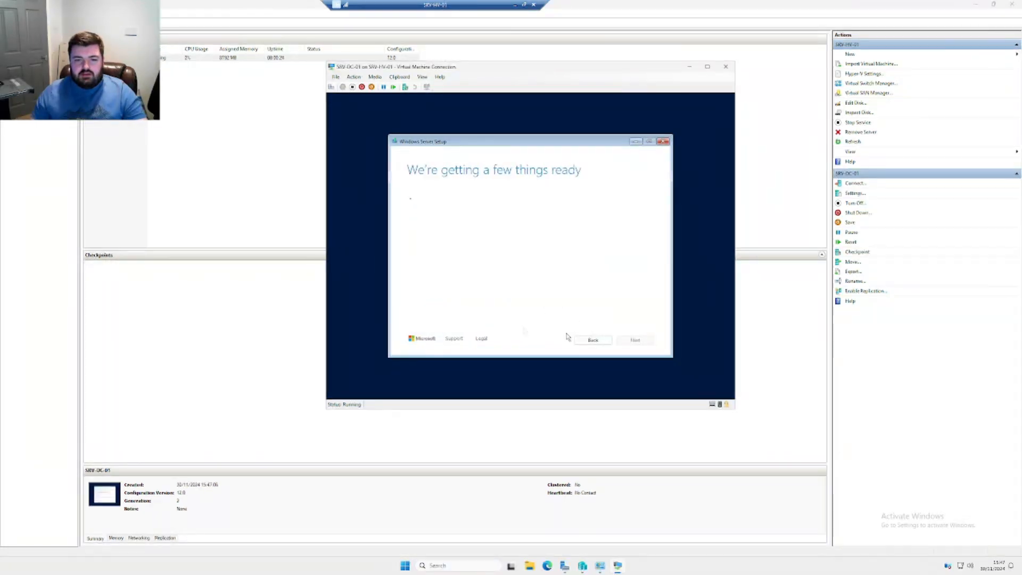
left_click_drag(501, 141, 514, 138)
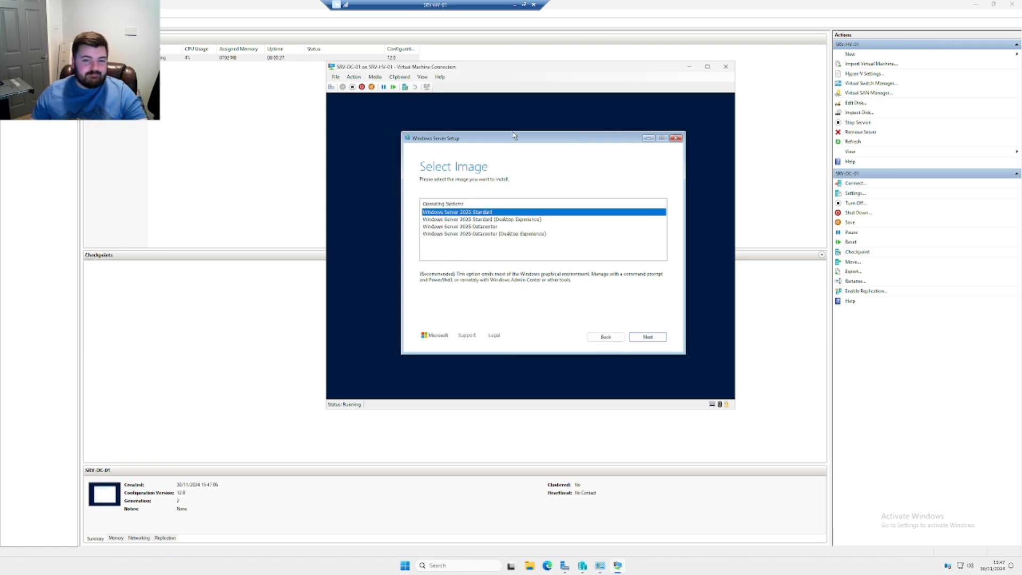
left_click(480, 220)
left_click(648, 336)
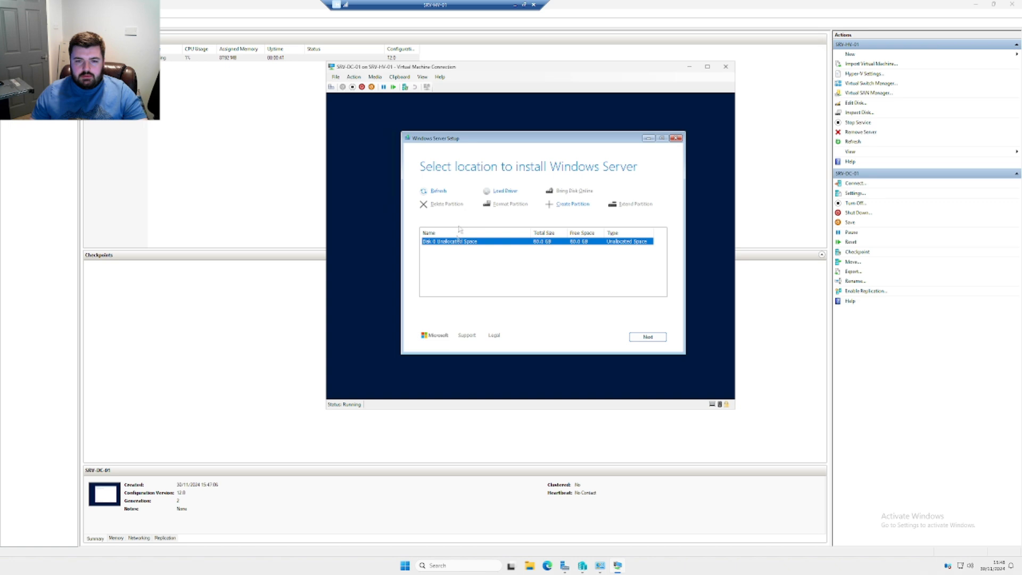
left_click(648, 337)
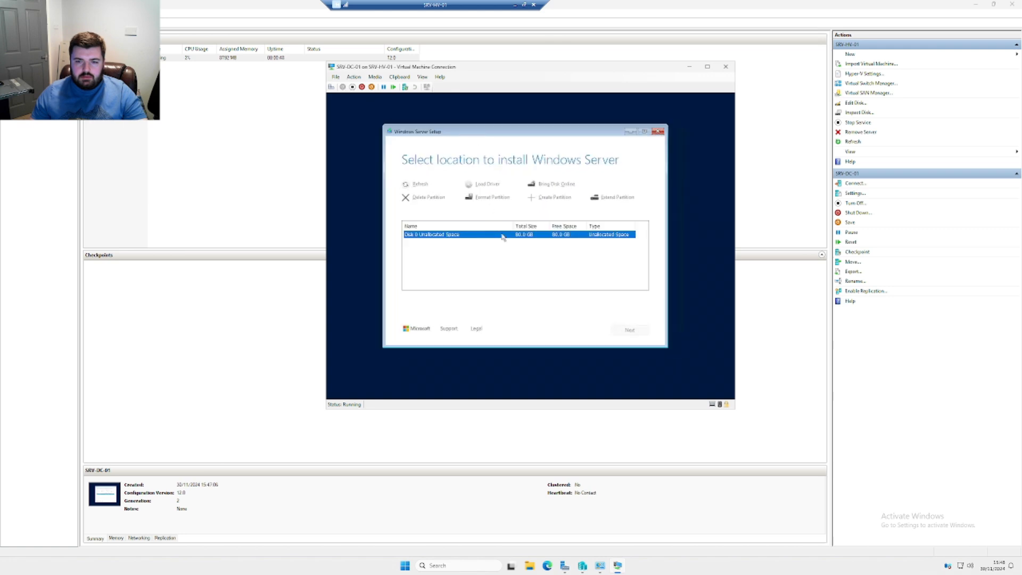
left_click(629, 330)
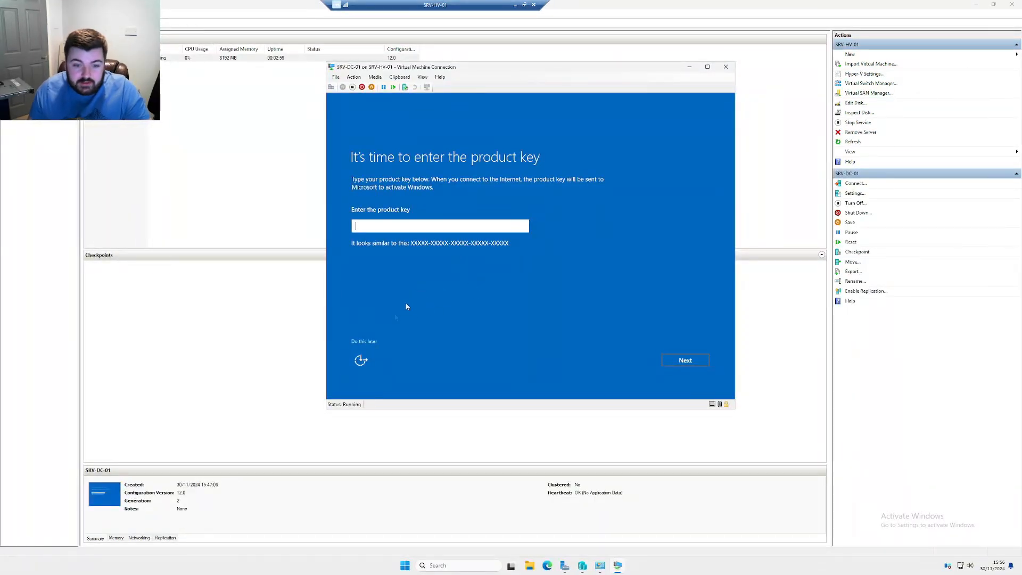
Skip the product key and set and confirm the Administrator password
left_click(361, 343)
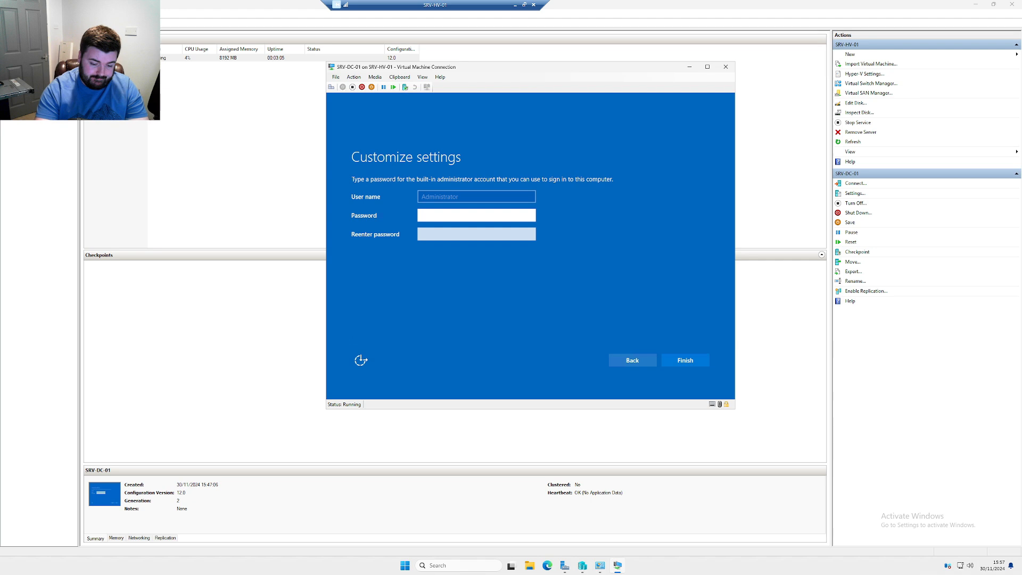
key("Tab")
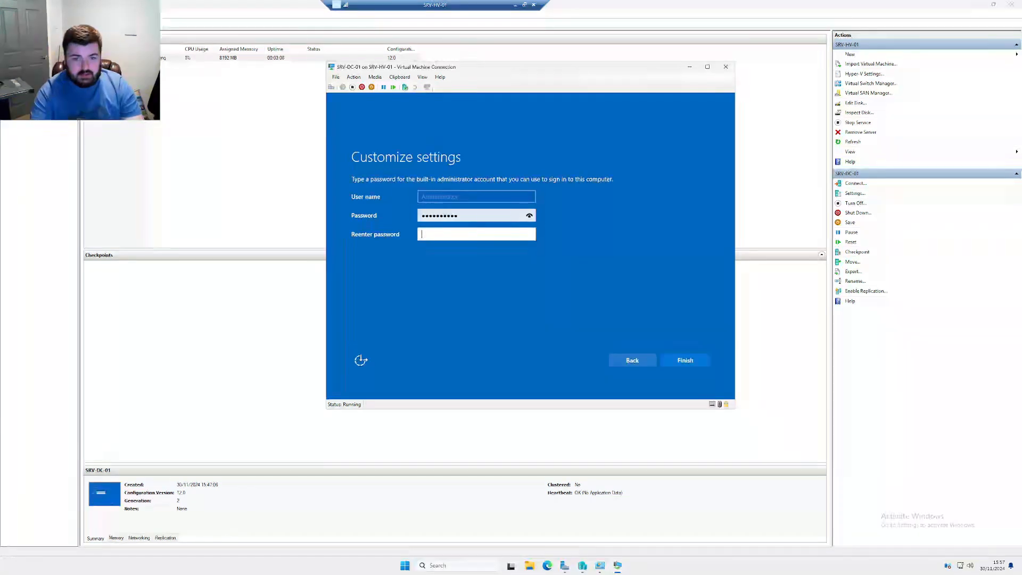
key("Return")
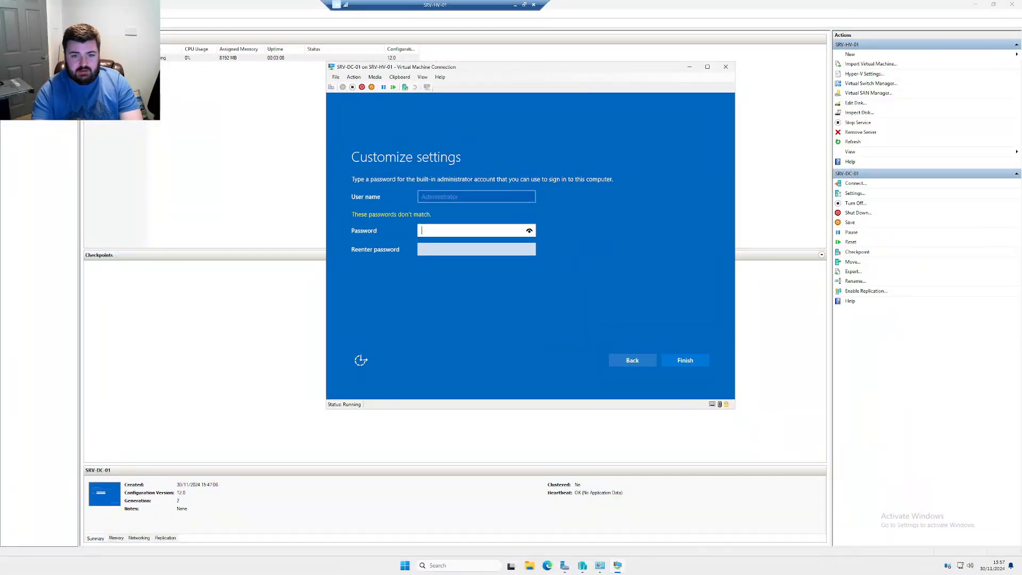
key("Tab")
type("P")
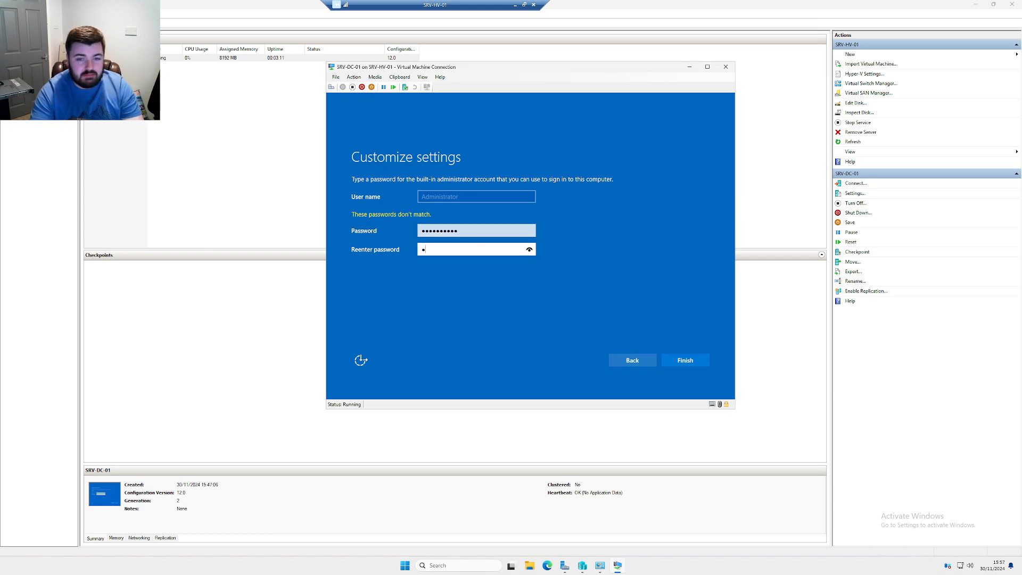
key("Return")
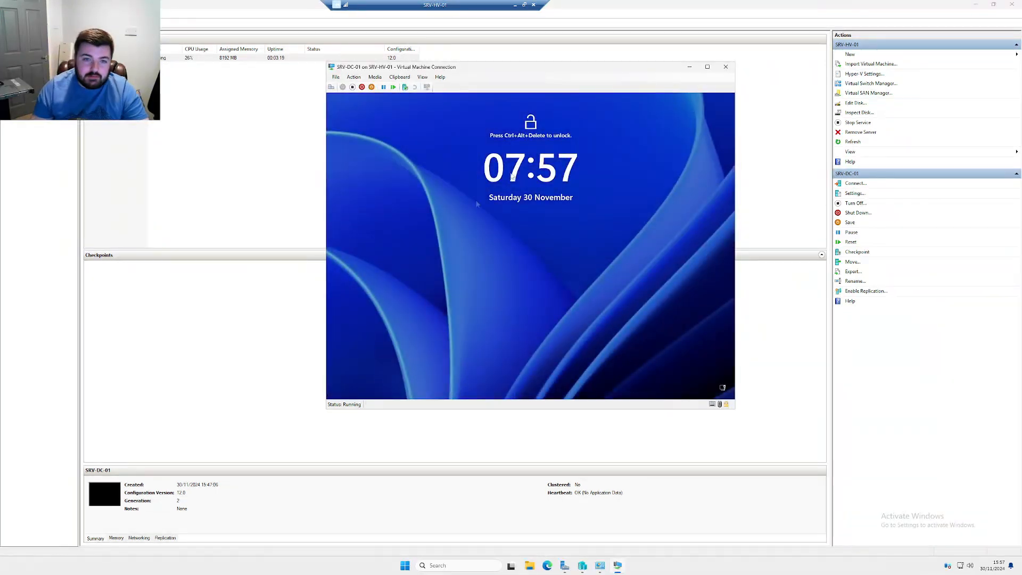
Send Ctrl+Alt+Delete and sign in as Administrator, retrying after an incorrect password
left_click(354, 77)
left_click(367, 82)
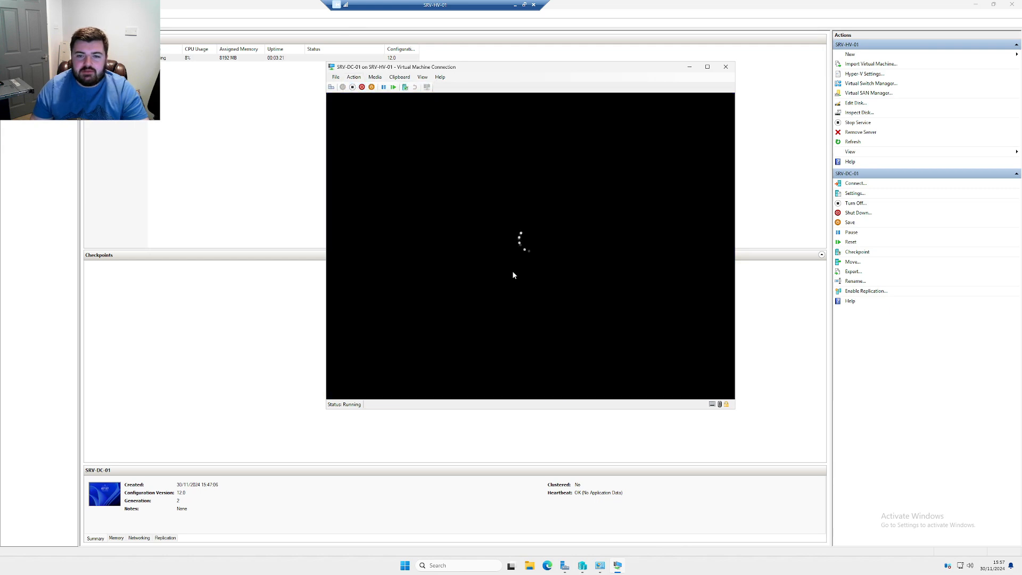
type("*********")
key("Return")
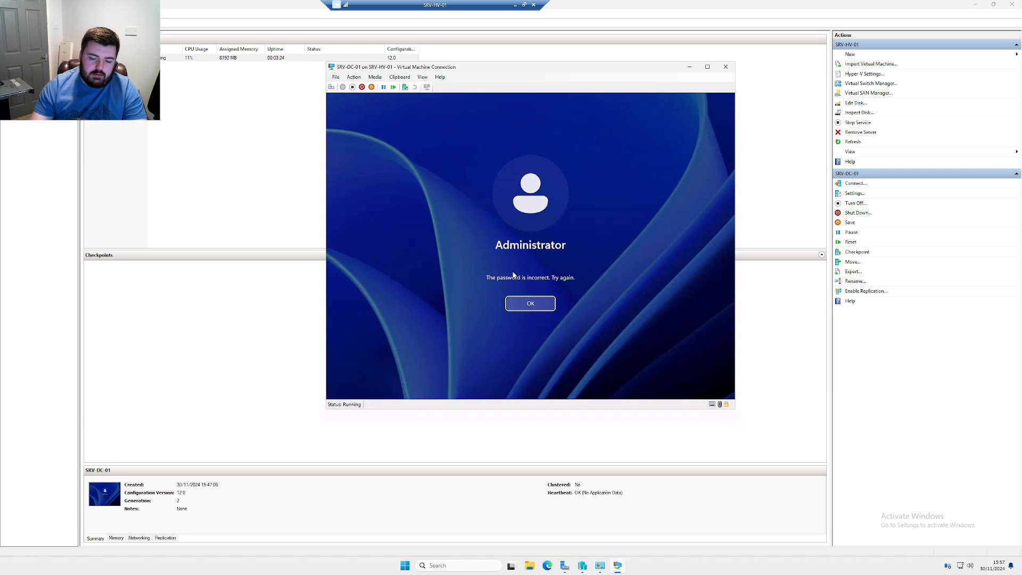
key("Return")
type("**********")
key("Return")
key("Return")
type("***")
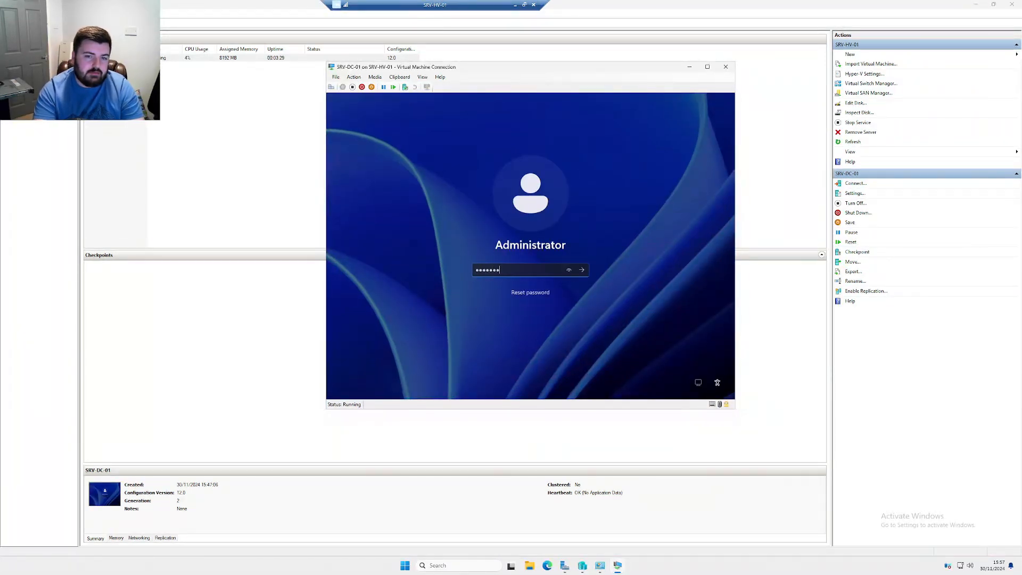
type("*******")
key("Return")
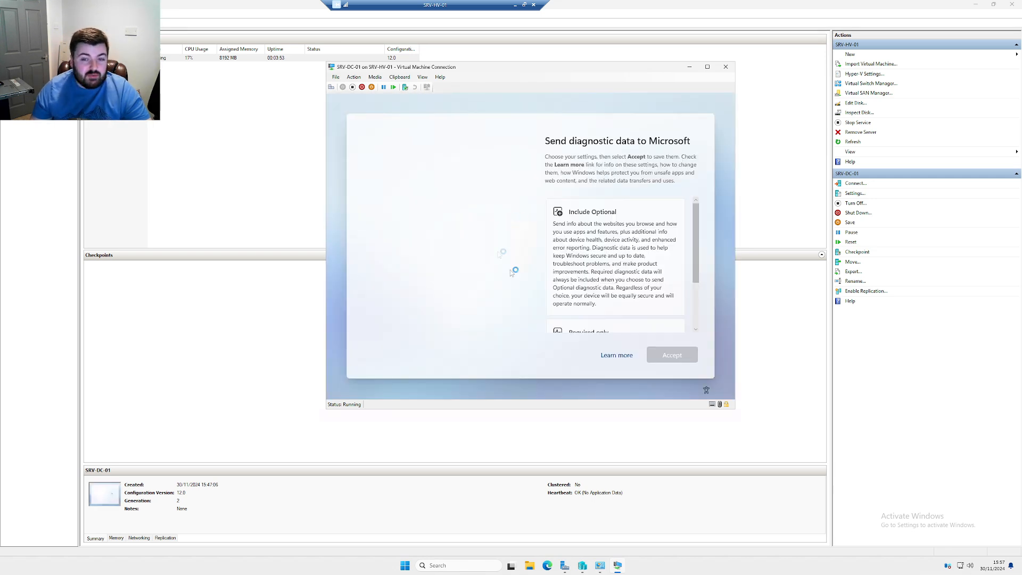
Send required diagnostic data only, close the Admin Center popup, and open Network and Internet settings
scroll(630, 286, "down", 5)
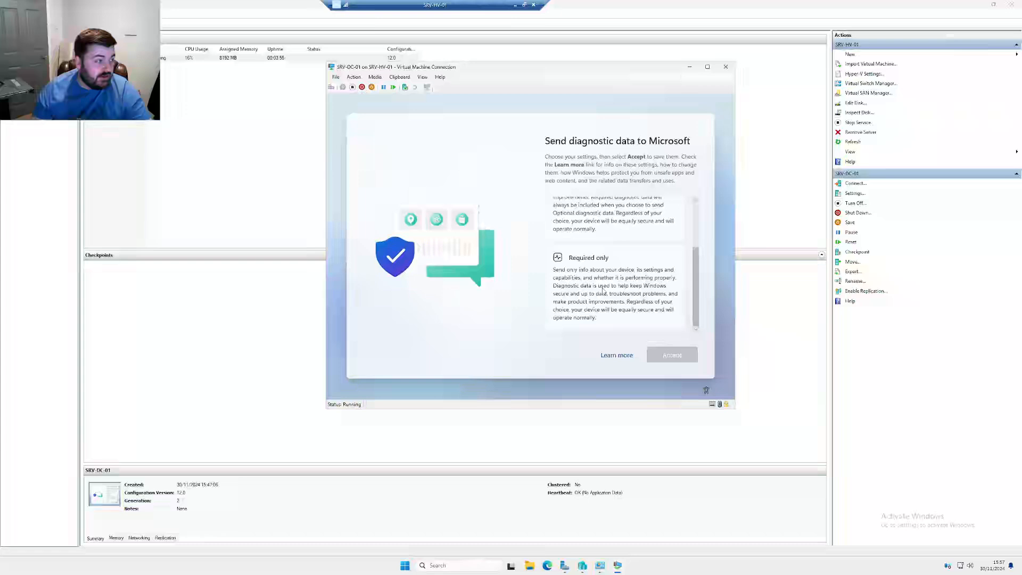
left_click(631, 287)
left_click(671, 355)
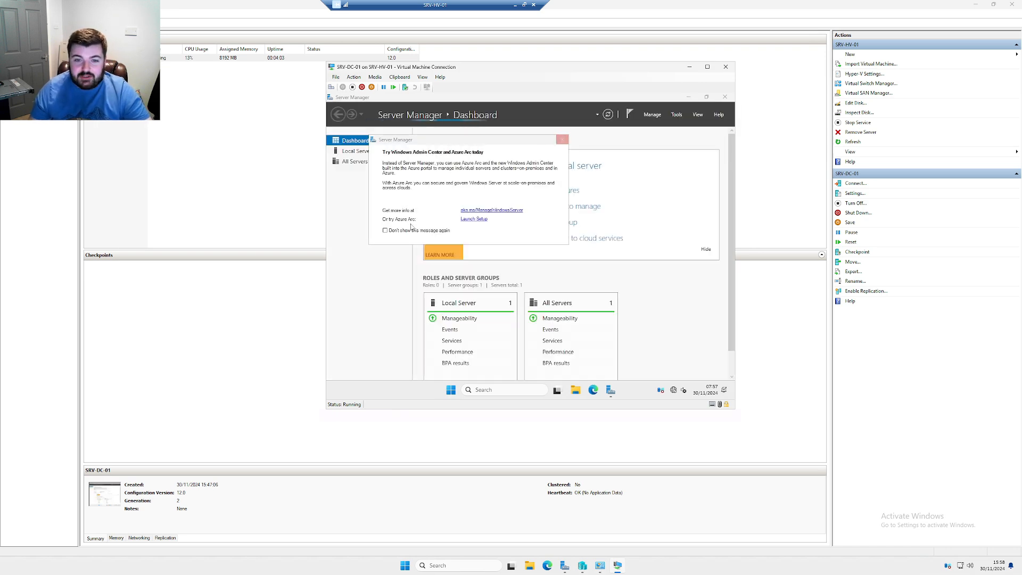
left_click(562, 139)
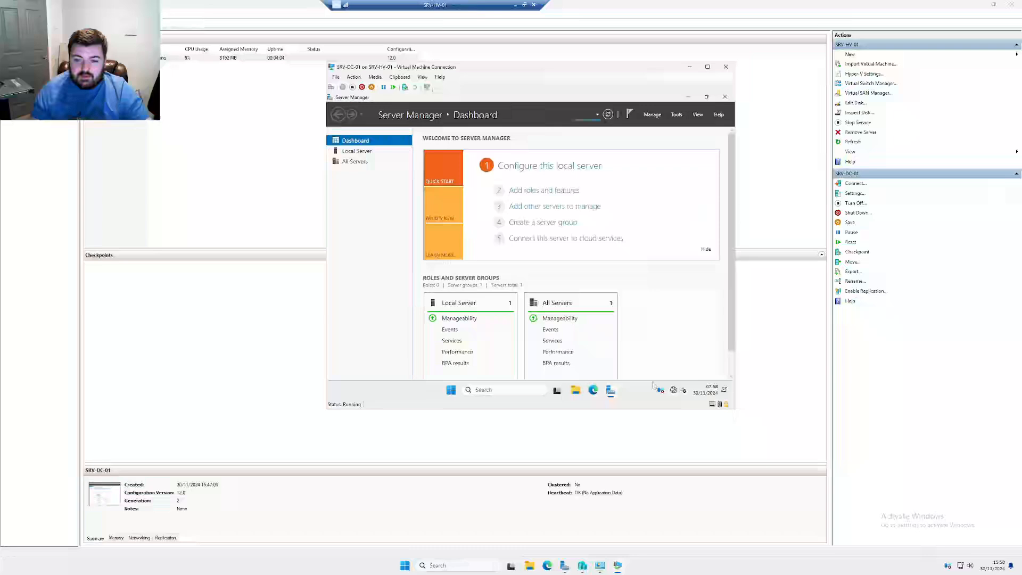
right_click(674, 390)
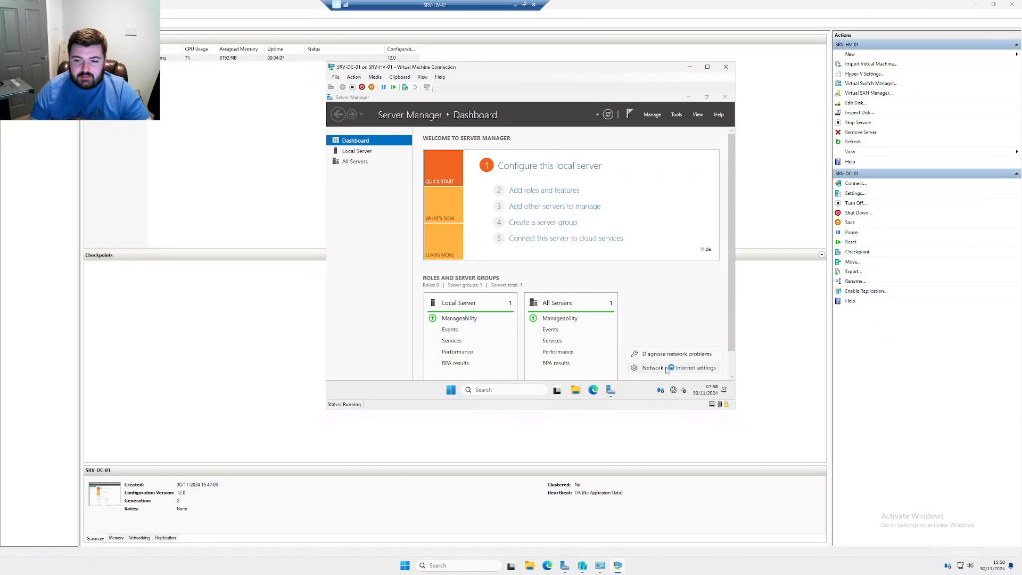
left_click(666, 368)
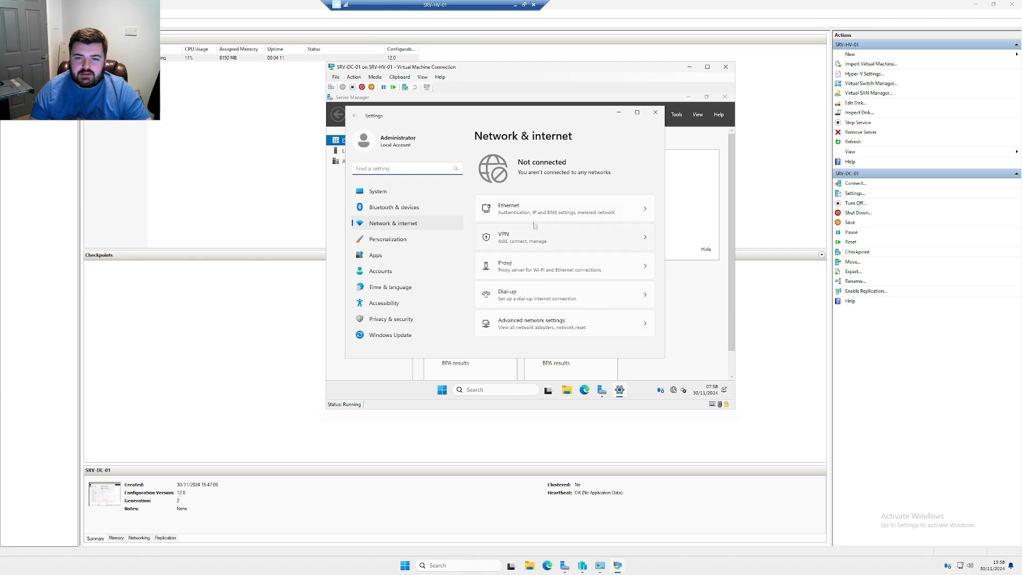
Shut down the server from the Start power menu with the default reason
left_click(442, 389)
left_click(629, 362)
left_click(625, 332)
left_click(675, 340)
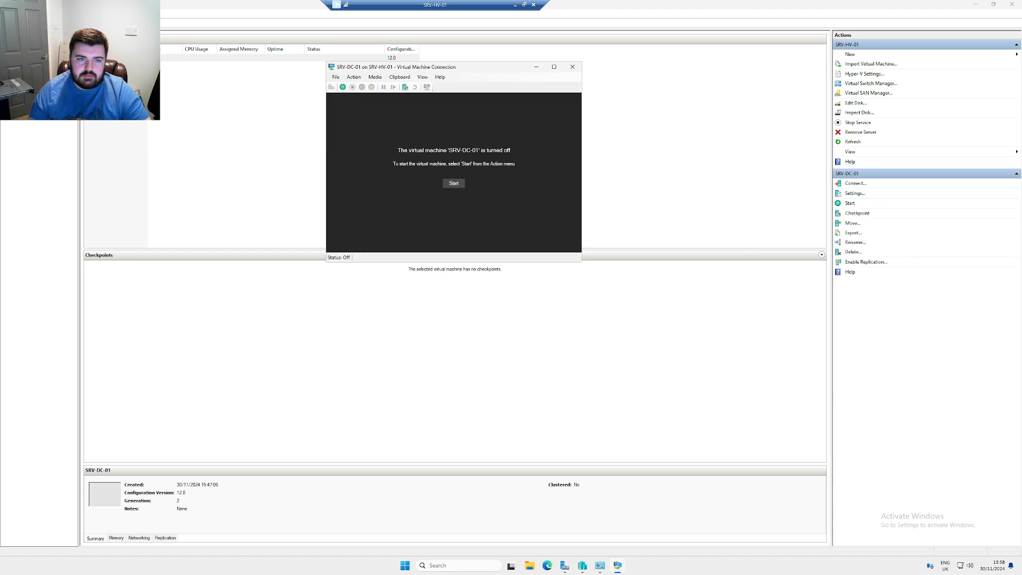
Check that SRV-DC-01's network adapter stays on ExternalNetwork, cancel, and open Virtual Switch Manager
left_click(172, 58)
right_click(171, 59)
left_click(183, 72)
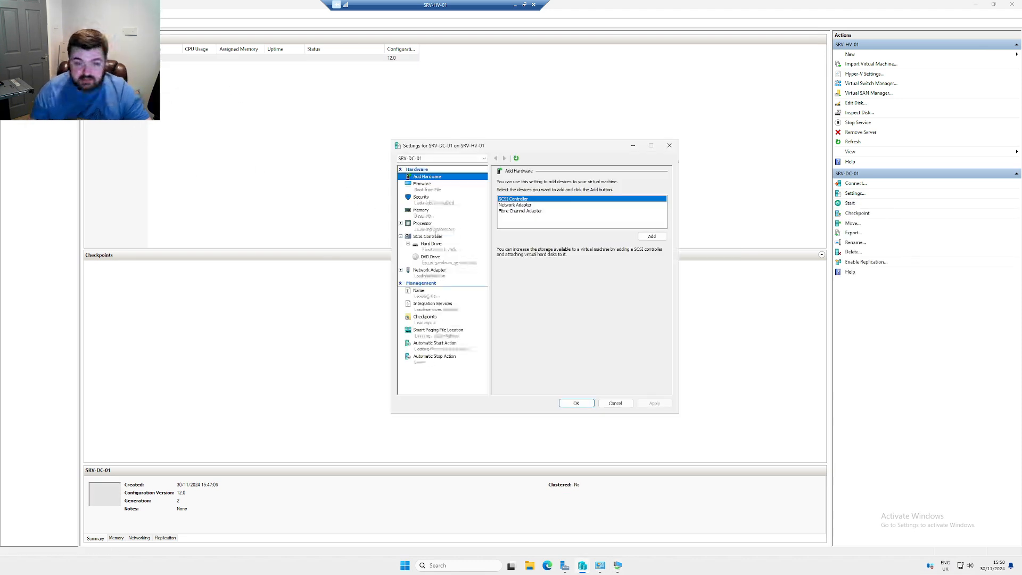
left_click(441, 271)
left_click(542, 198)
left_click(543, 210)
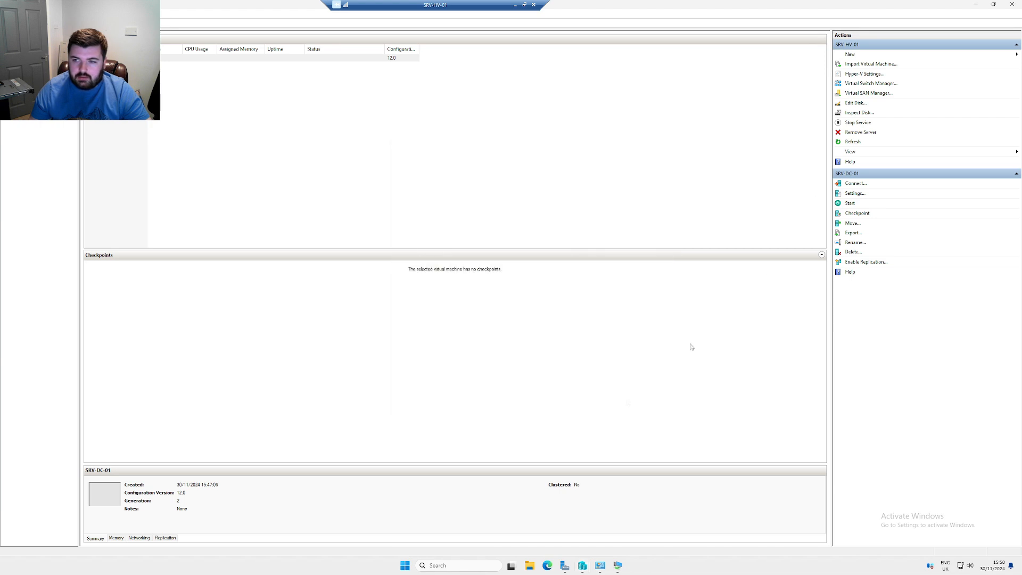
left_click(626, 403)
left_click(866, 84)
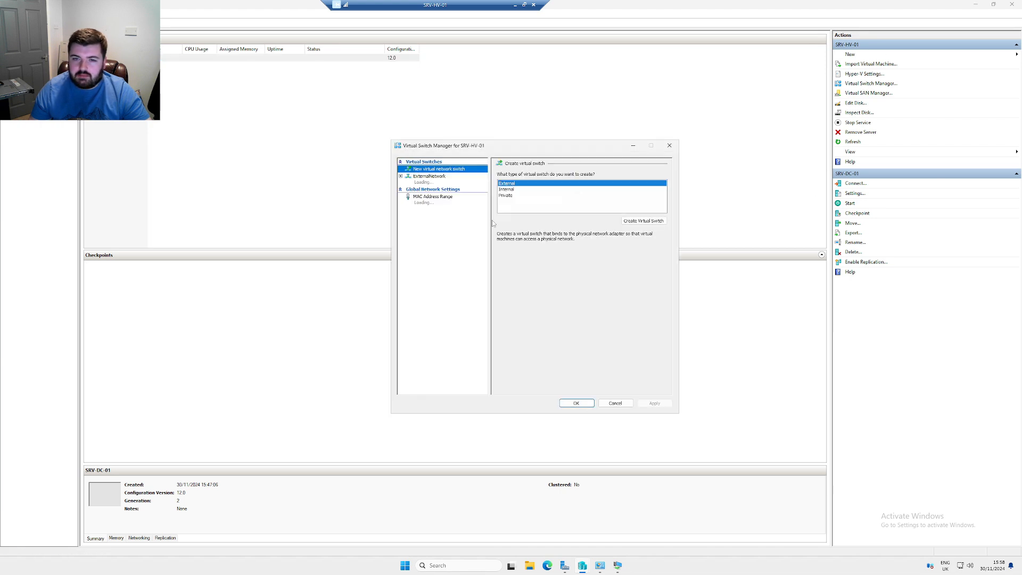
Review ExternalNetwork's adapter list and find the host's connected NIC in Control Panel's Network Connections
left_click(431, 177)
left_click(567, 254)
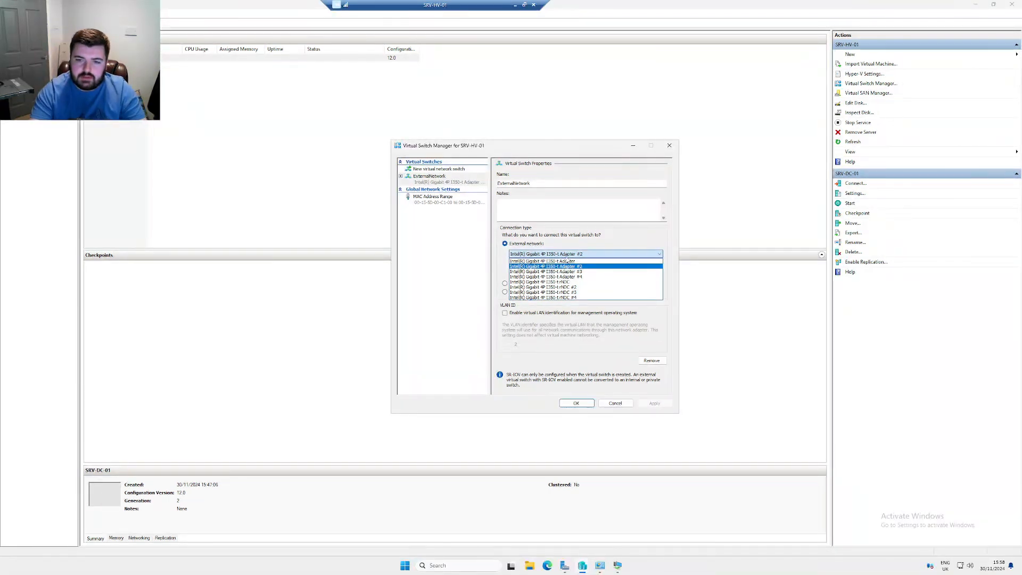
key("super+r")
type("control")
key("Return")
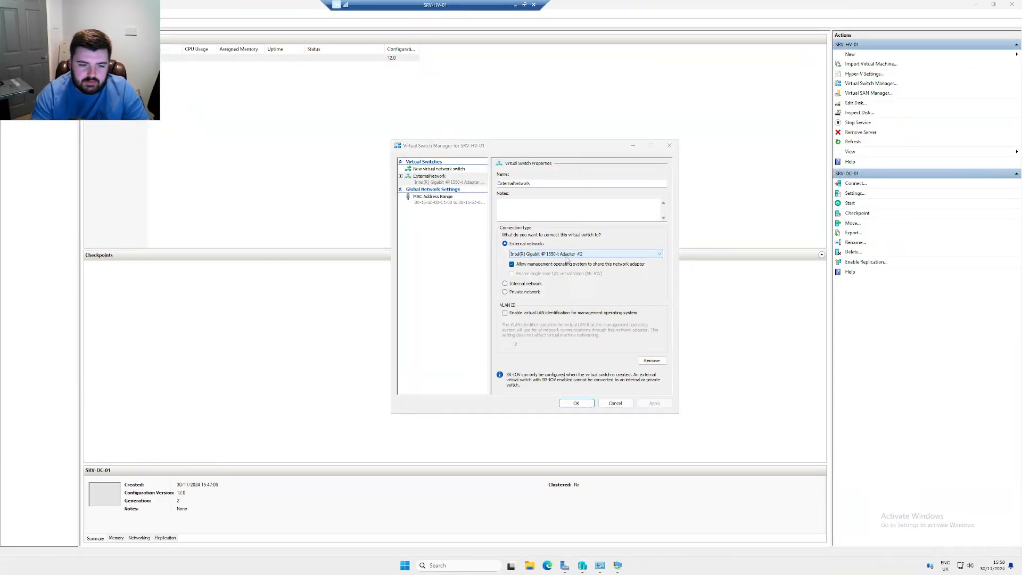
left_click(452, 305)
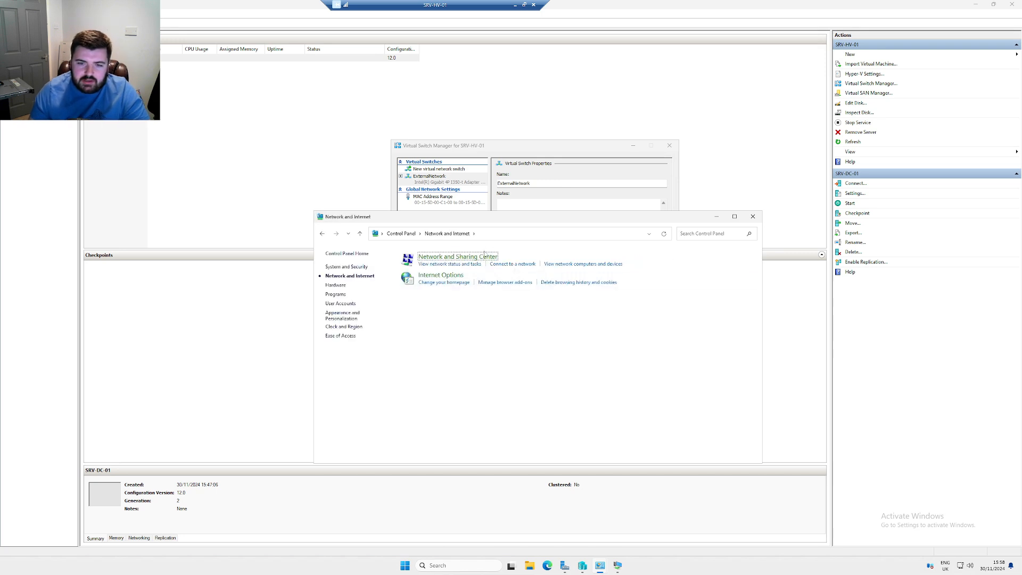
left_click(480, 260)
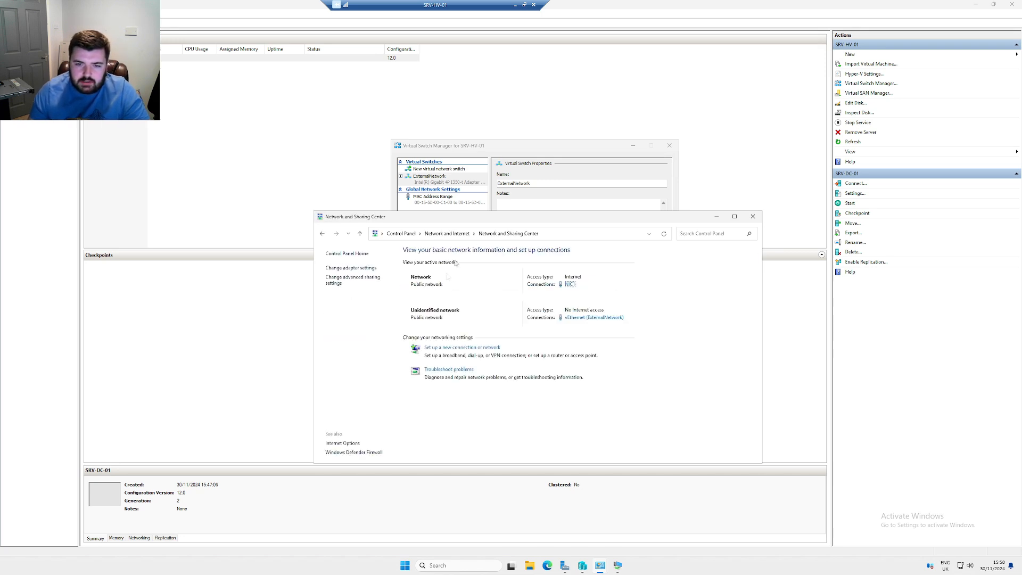
left_click(351, 268)
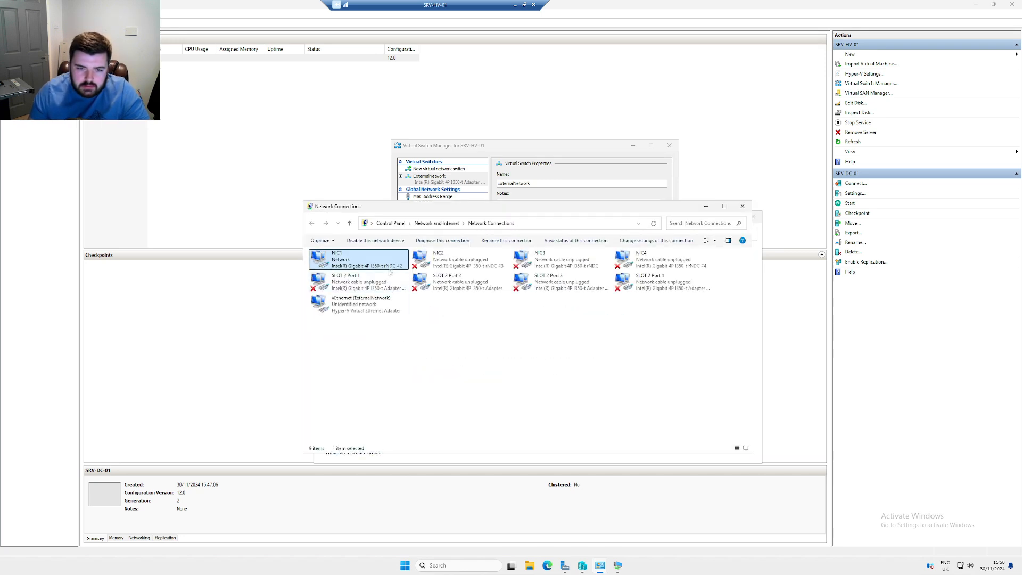
Bind ExternalNetwork to the Intel(R) Gigabit 4P I350-t rNDC #2 adapter and apply the change
left_click(524, 150)
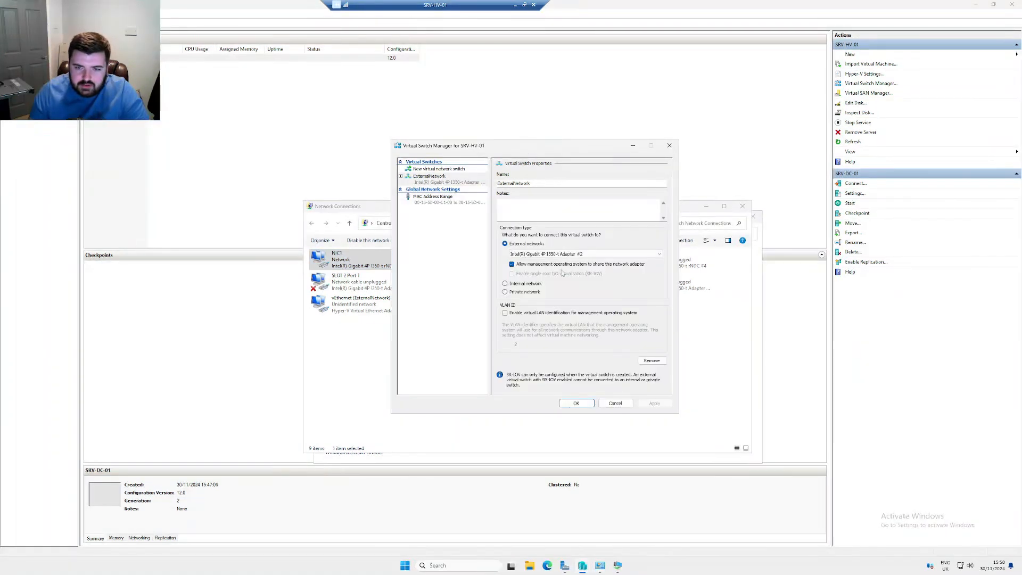
left_click(564, 255)
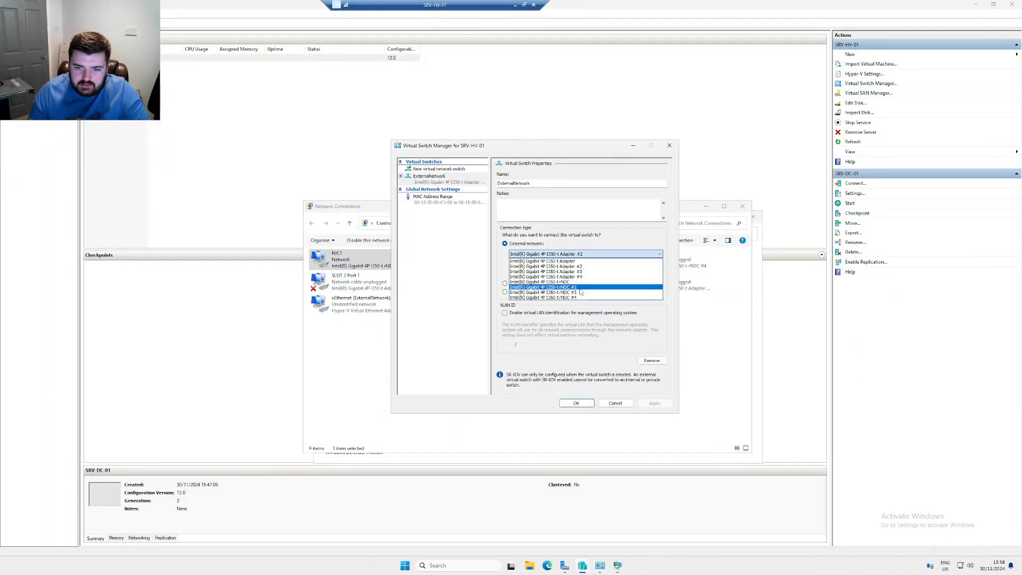
left_click(580, 287)
left_click(655, 403)
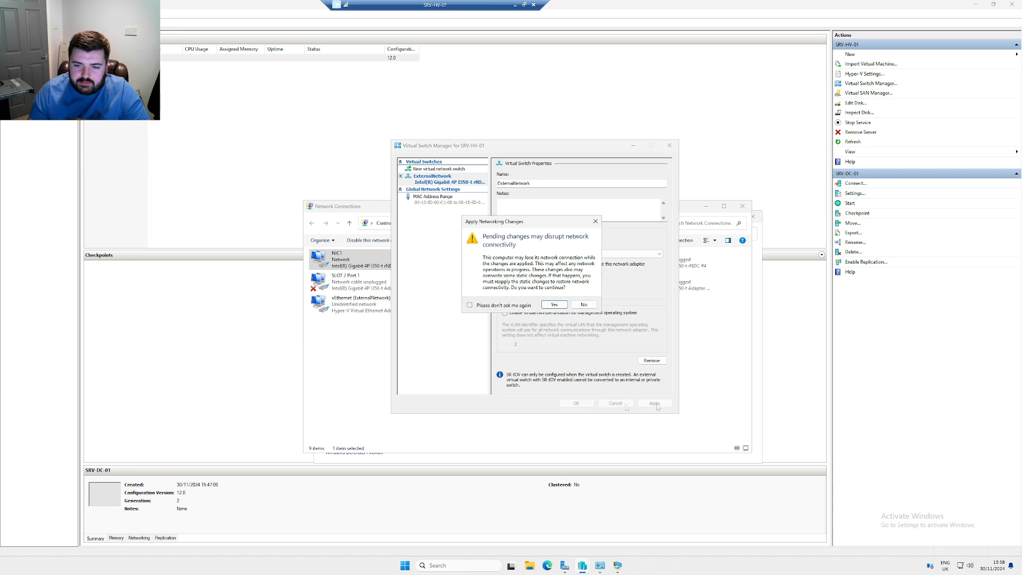
left_click(554, 304)
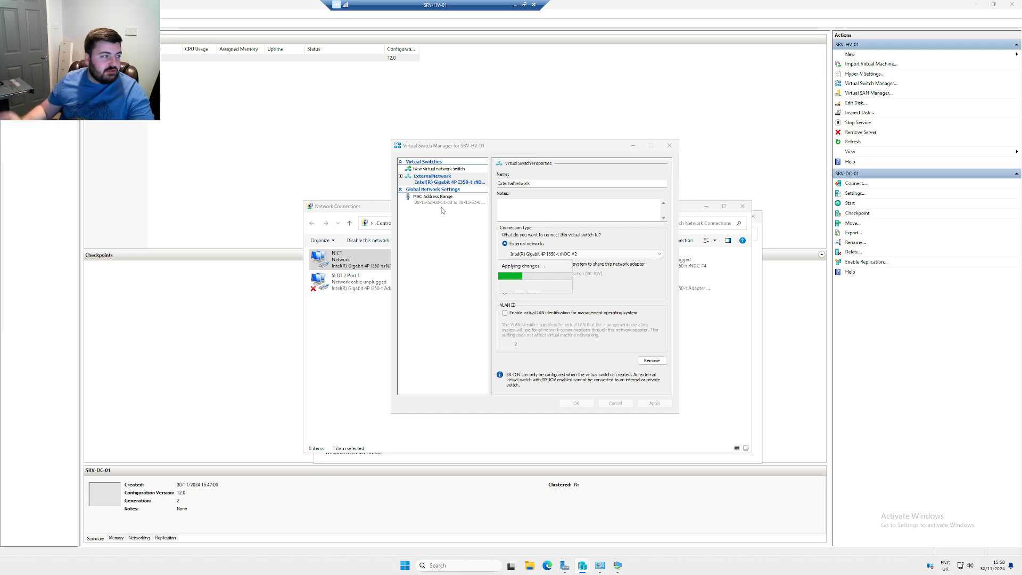
left_click_drag(446, 7, 472, 10)
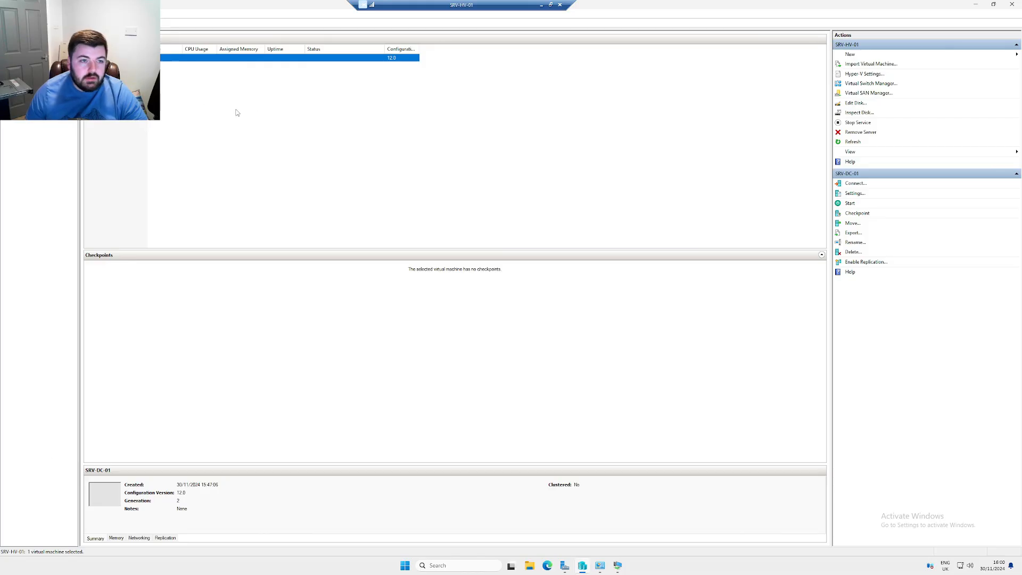
Start the SRV-DC-01 virtual machine and open a console connection to it
left_click(237, 112)
right_click(128, 58)
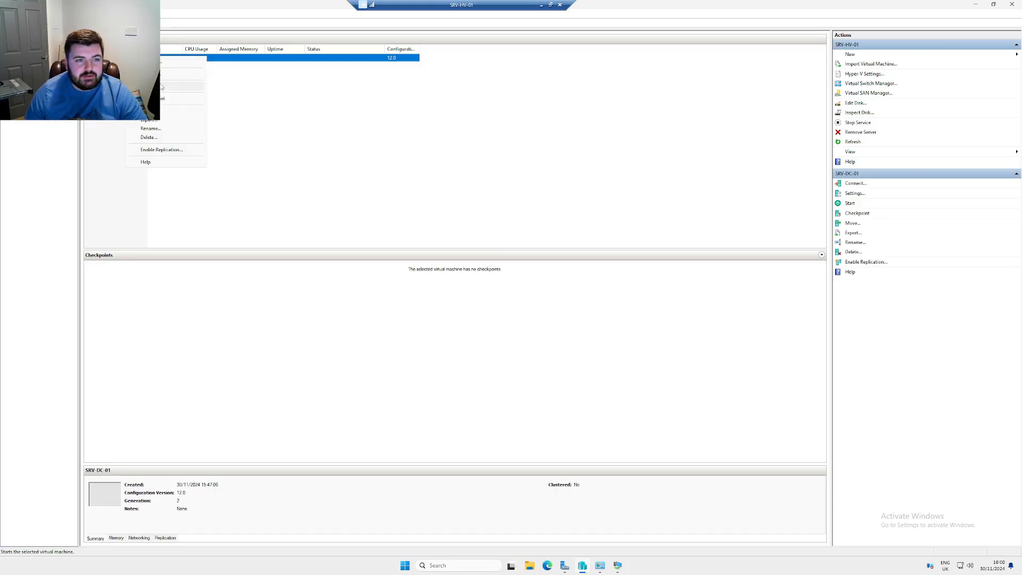
left_click(161, 86)
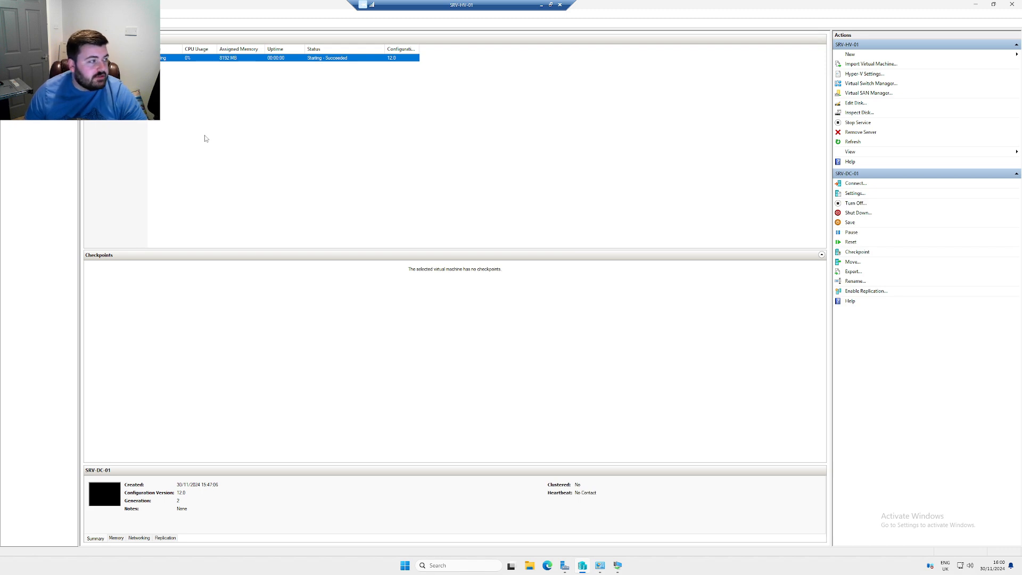
right_click(132, 58)
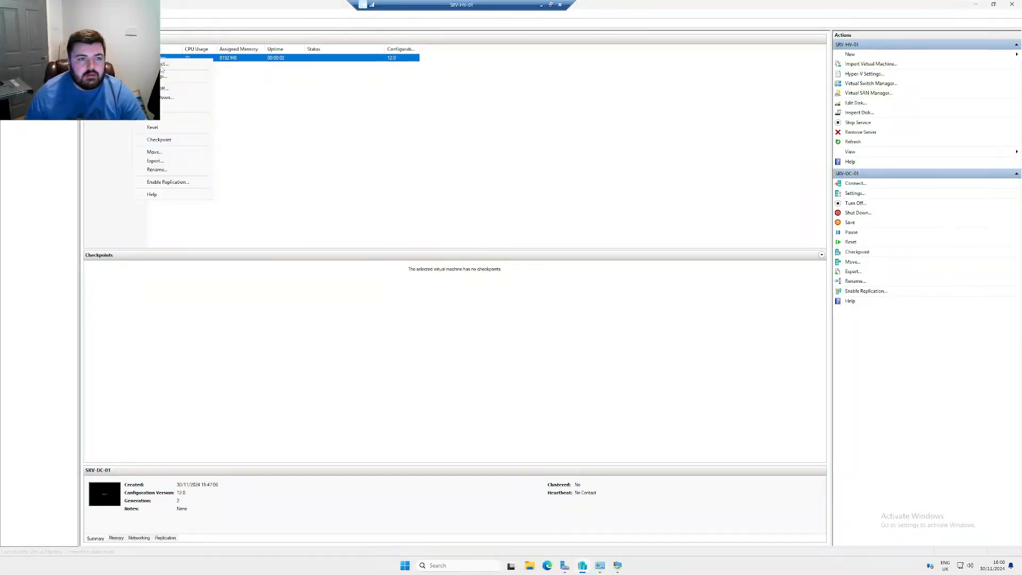
left_click(154, 64)
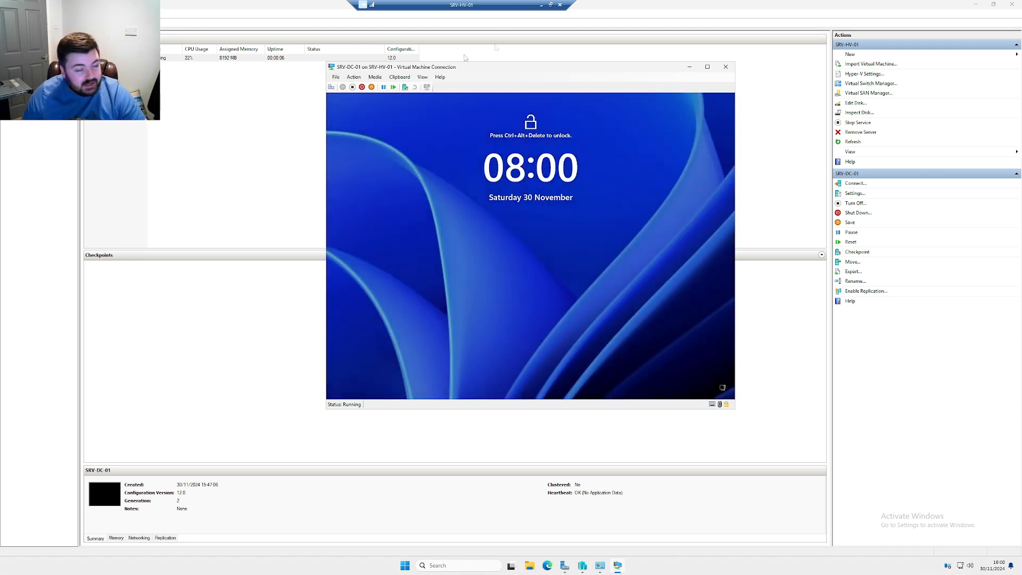
Send Ctrl+Alt+Del and sign in to SRV-DC-01 with the Administrator password
left_click(354, 77)
left_click(373, 85)
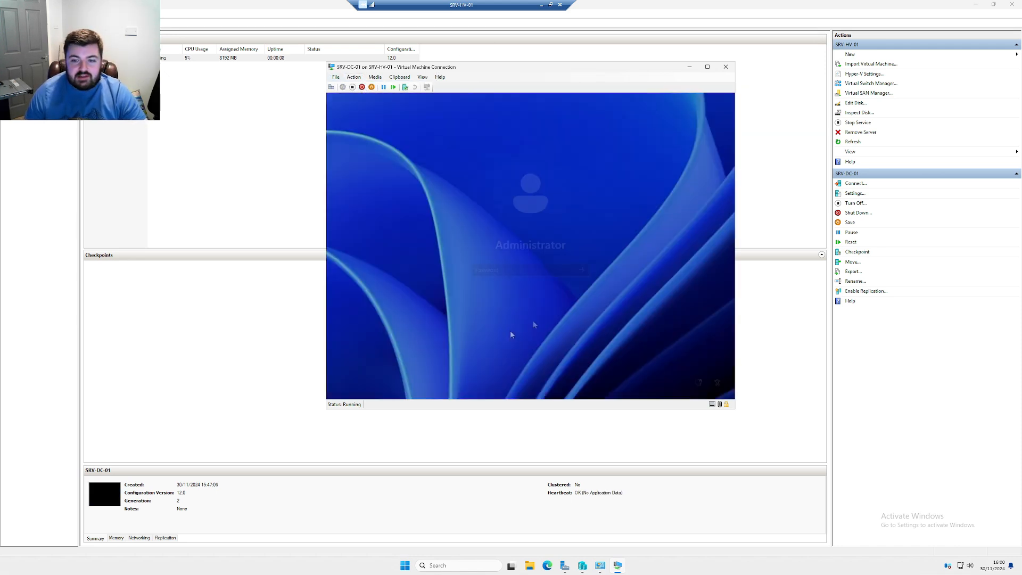
type("•••••••••")
key("Return")
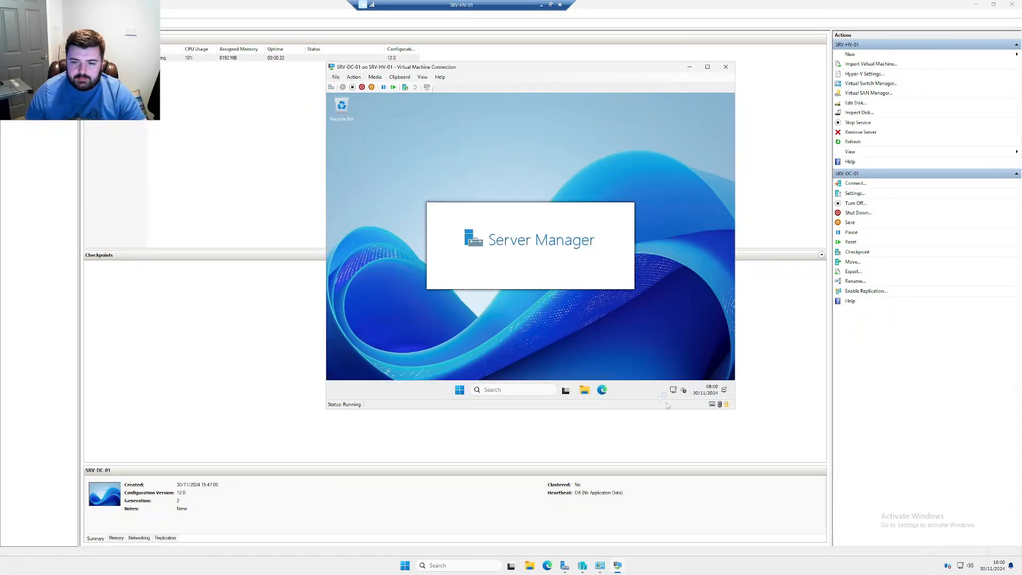
right_click(701, 391)
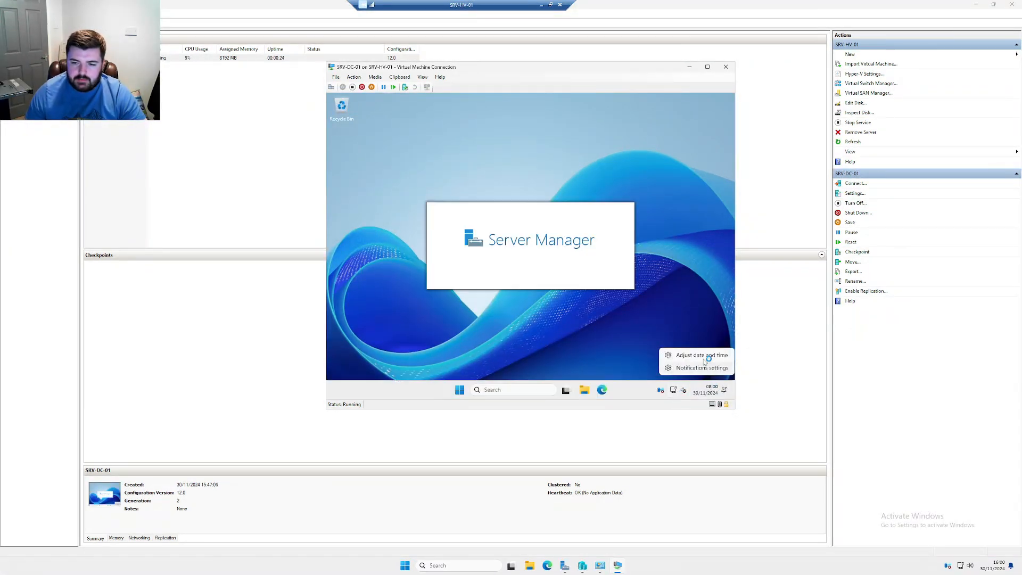
Change SRV-DC-01's time zone to (UTC+00:00) Dublin, Edinburgh, Lisbon, London and close Settings
left_click(703, 359)
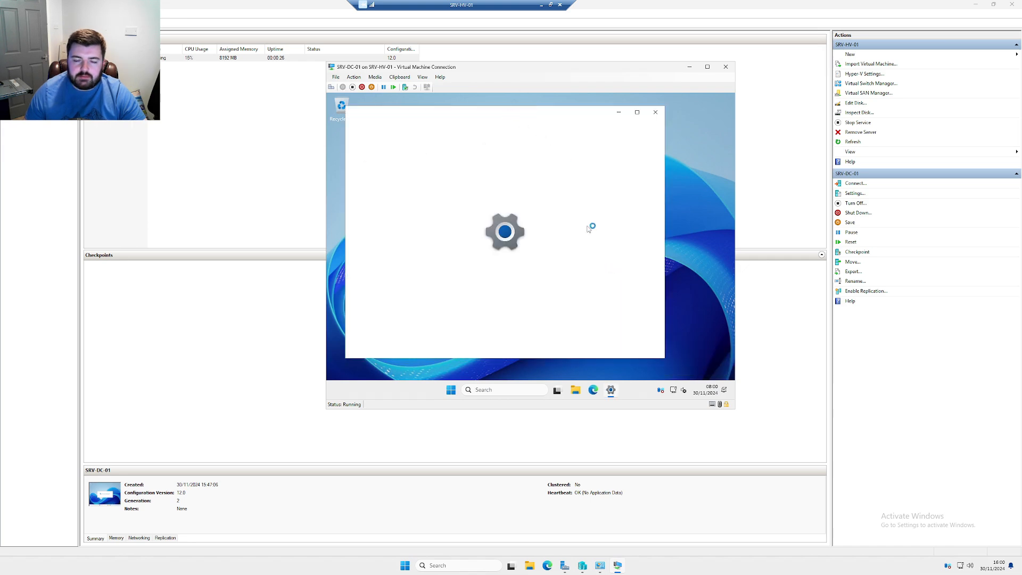
left_click(579, 279)
scroll(579, 278, "down", 8)
scroll(579, 277, "down", 5)
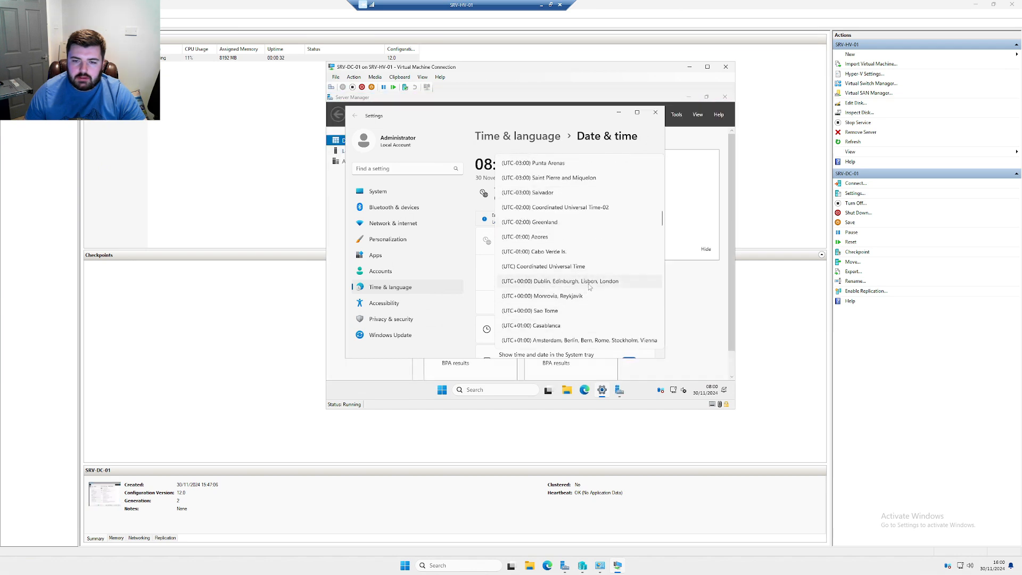
left_click(589, 282)
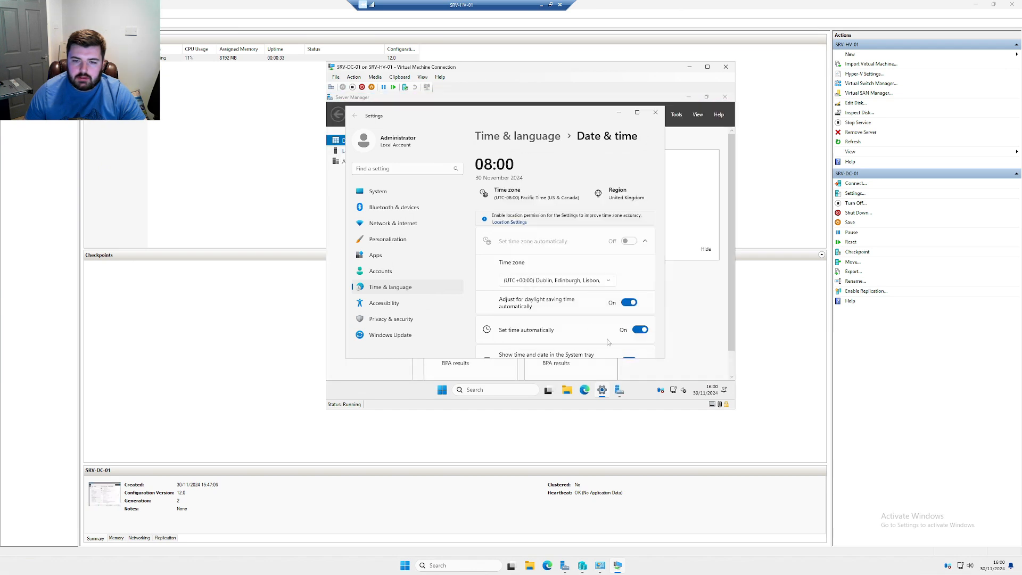
left_click(655, 112)
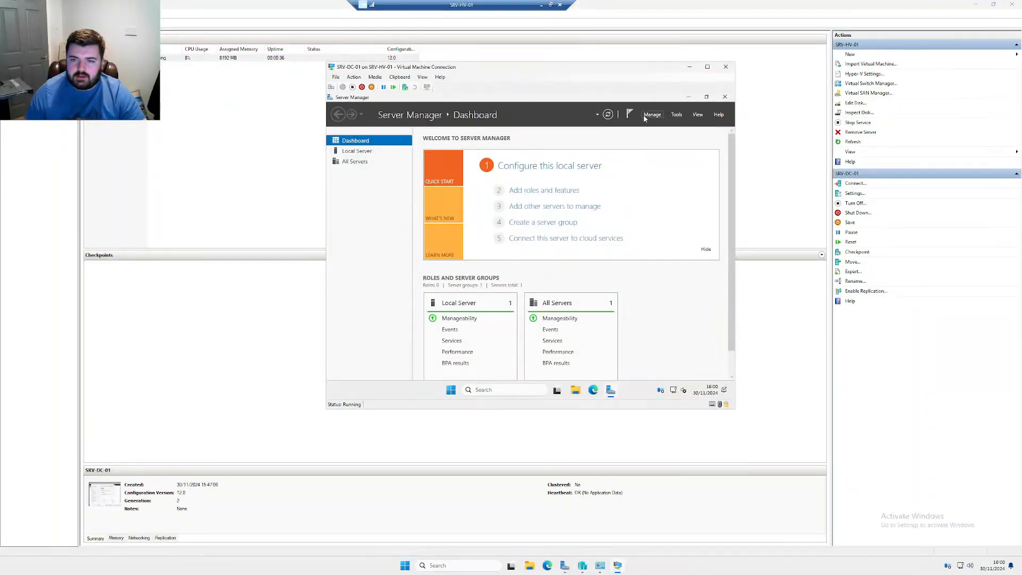
Open the Ethernet connection's Internet Protocol Version 4 properties through Control Panel's Network and Sharing Center
right_click(675, 389)
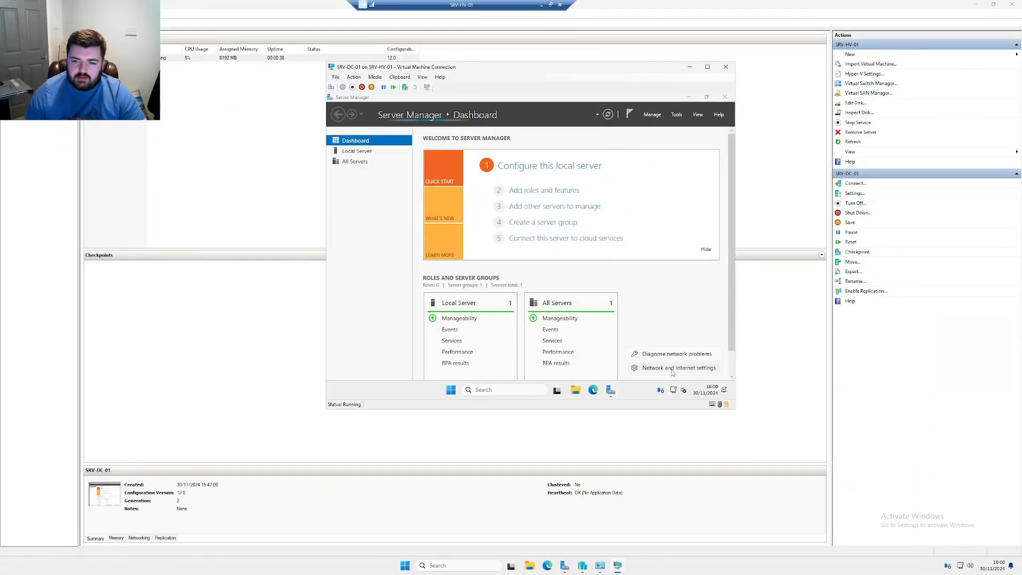
left_click(674, 370)
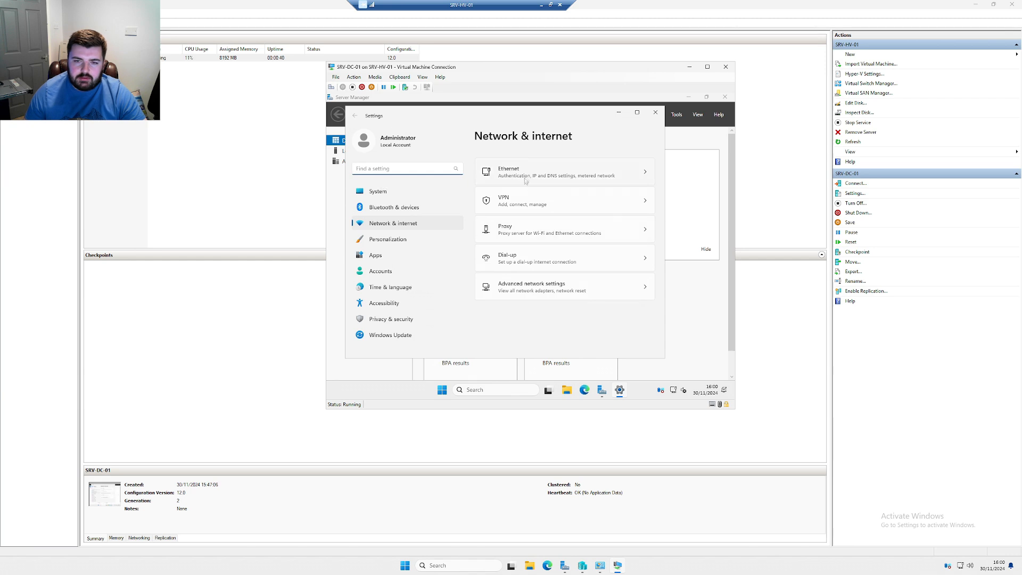
key("super+r")
type("co")
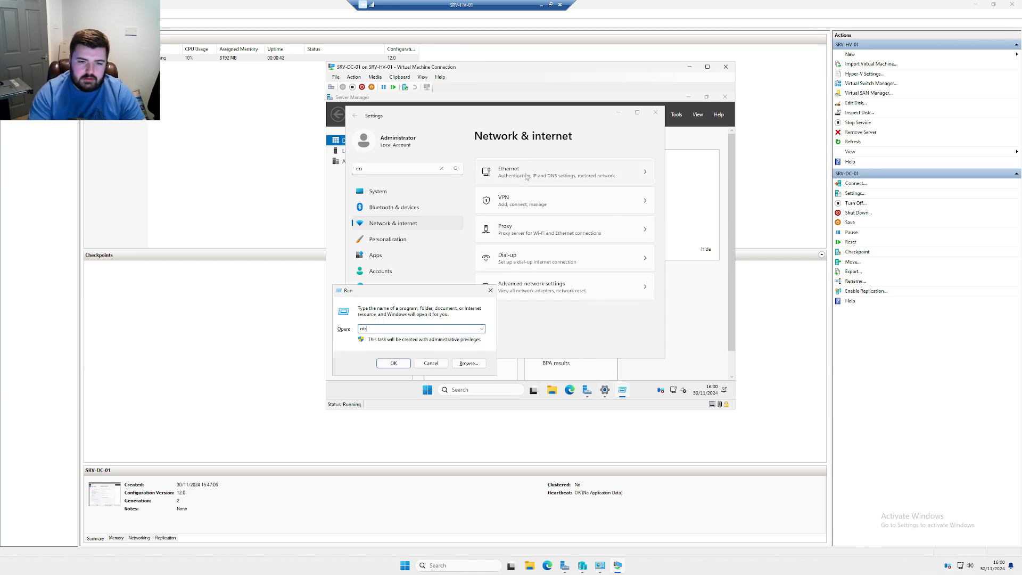
type("control")
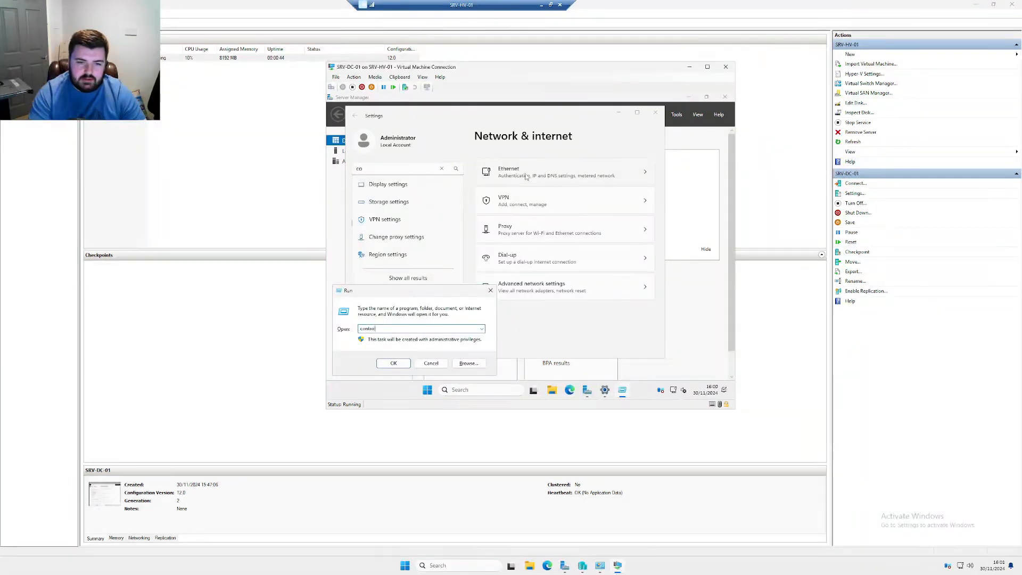
key("Return")
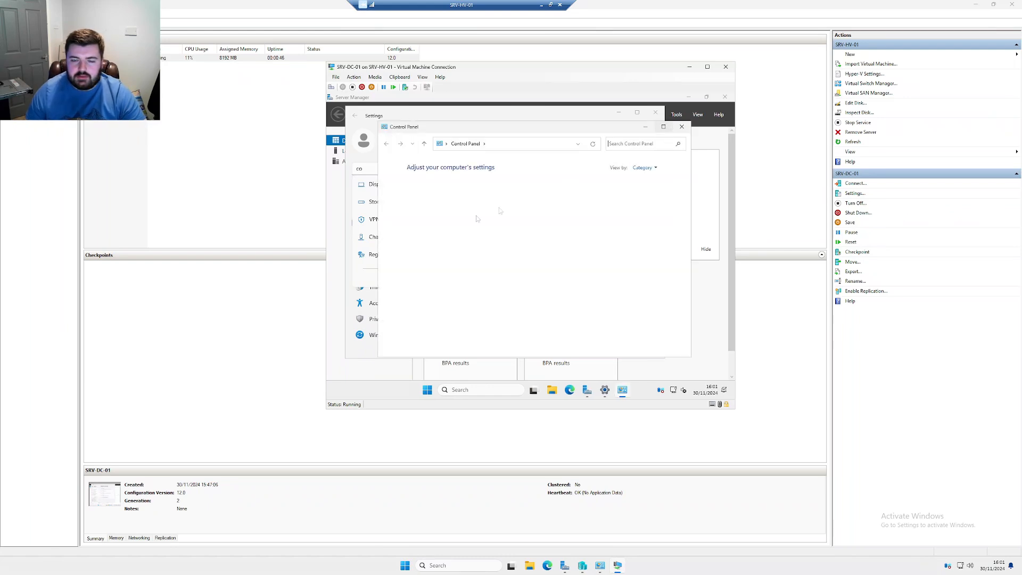
left_click(451, 218)
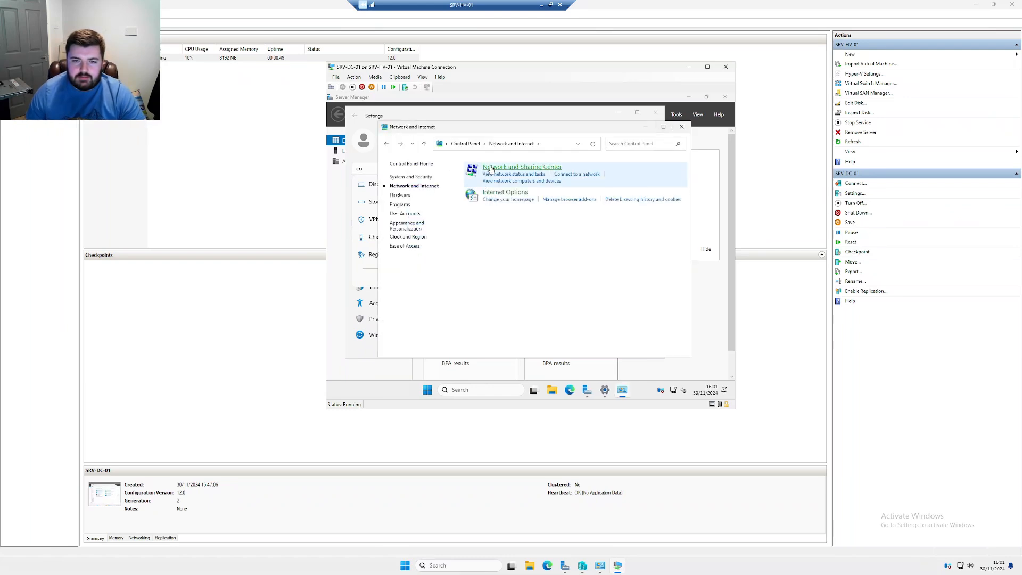
left_click(491, 170)
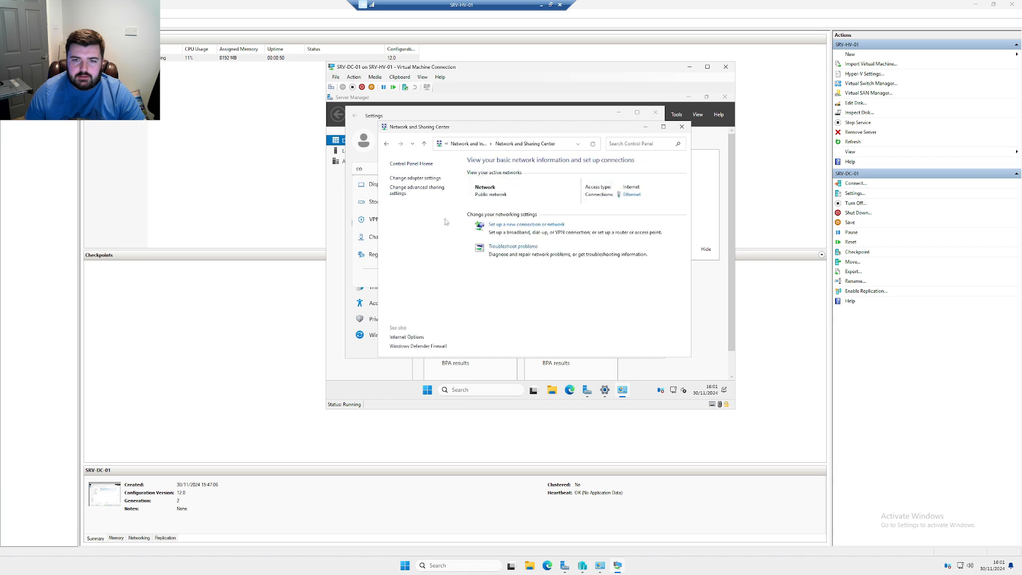
left_click(415, 178)
right_click(463, 196)
left_click(491, 272)
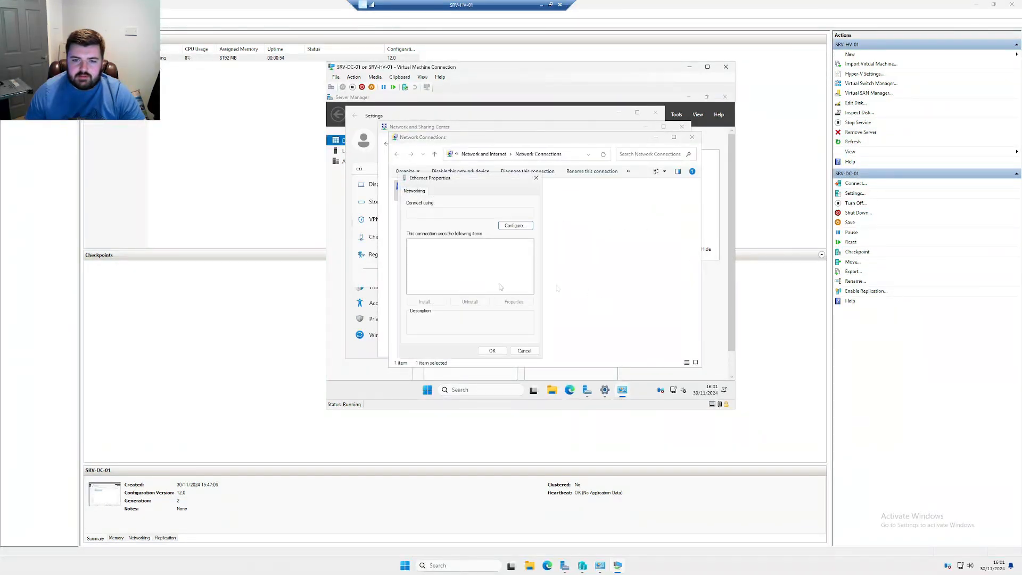
double_click(463, 264)
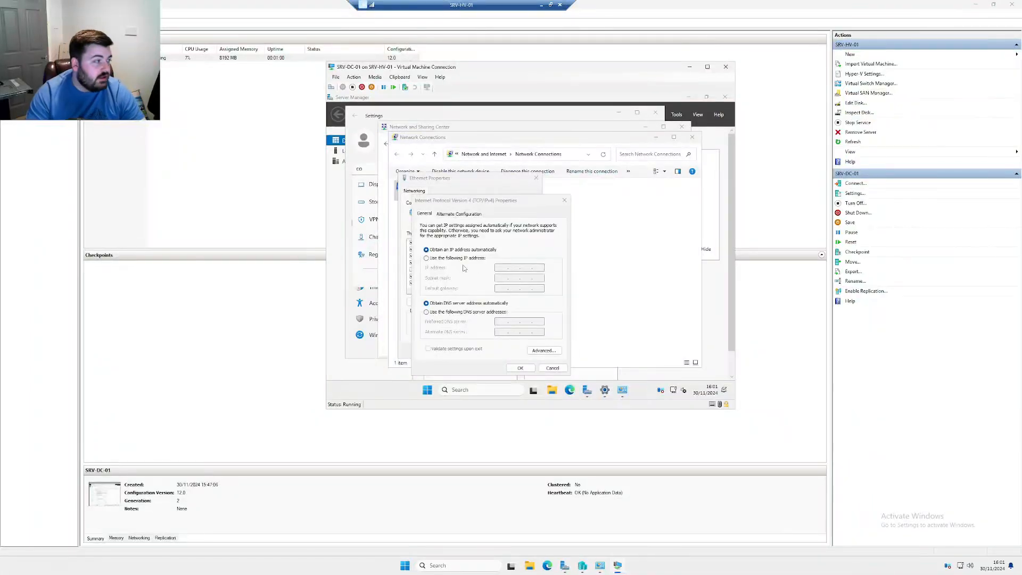
Run ipconfig /all, then ping 192.168.0.200 and stop it when no reply comes
type("ipconfig /all")
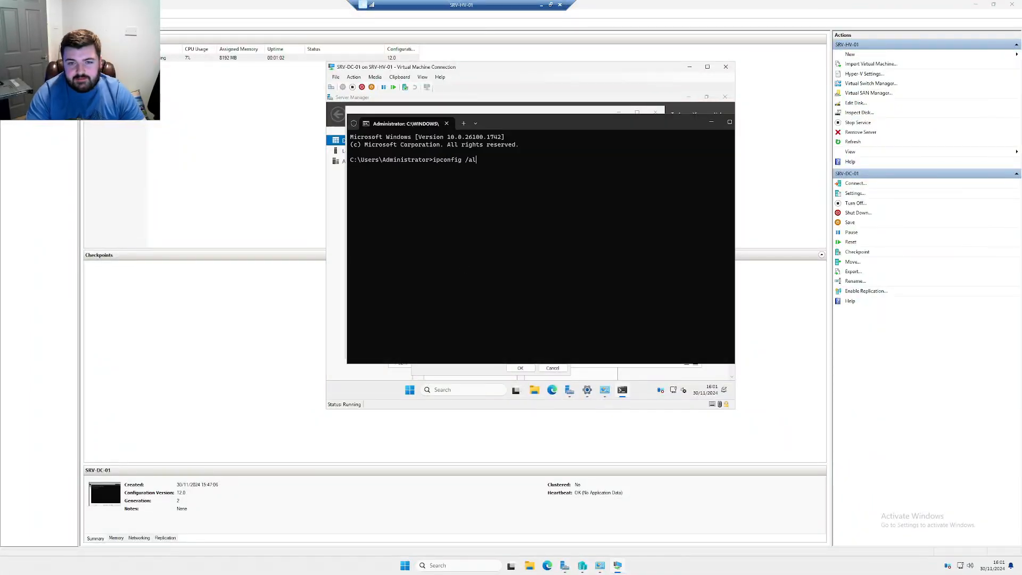
key("Return")
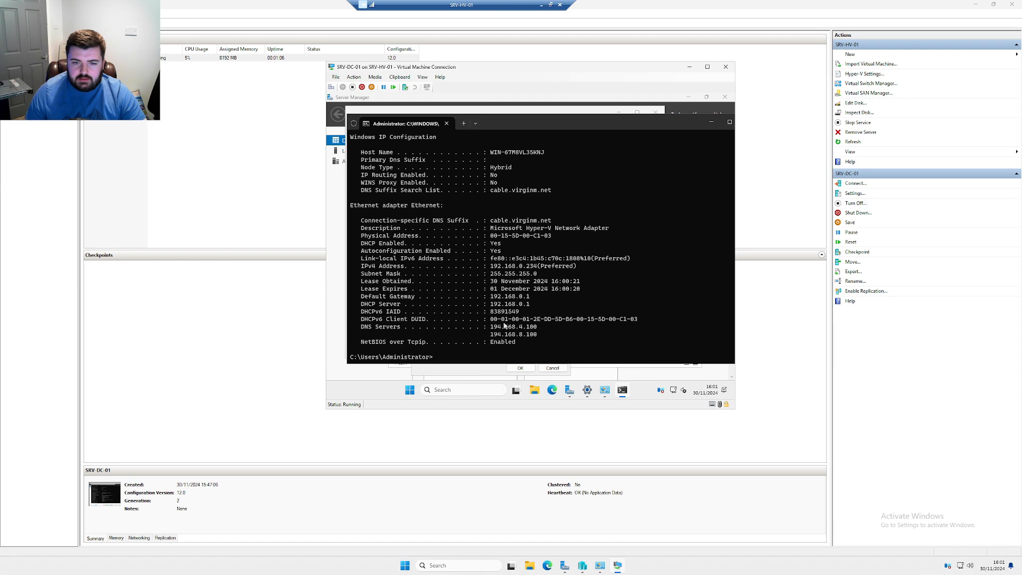
type("pi")
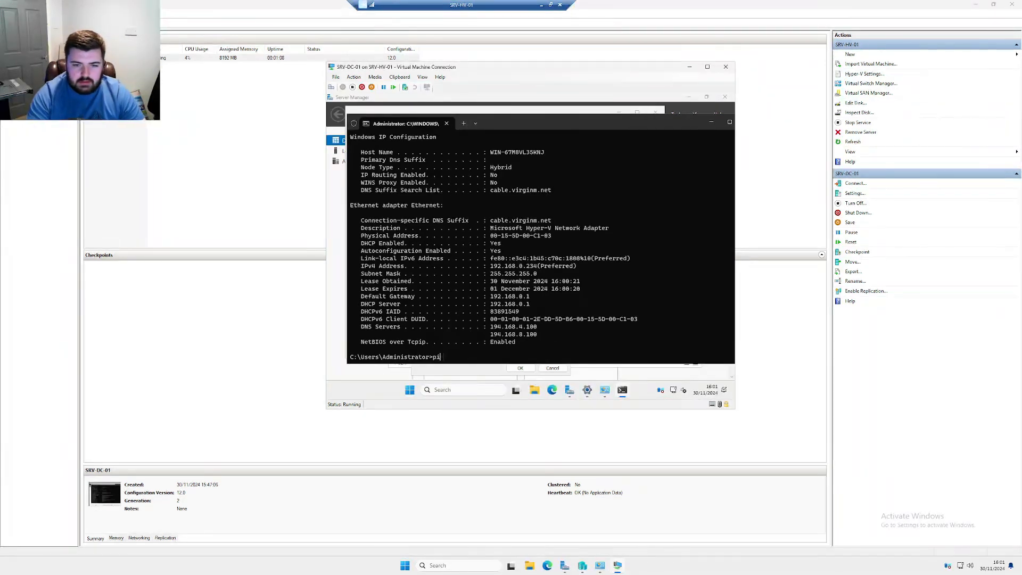
type("ng 192.168.0.")
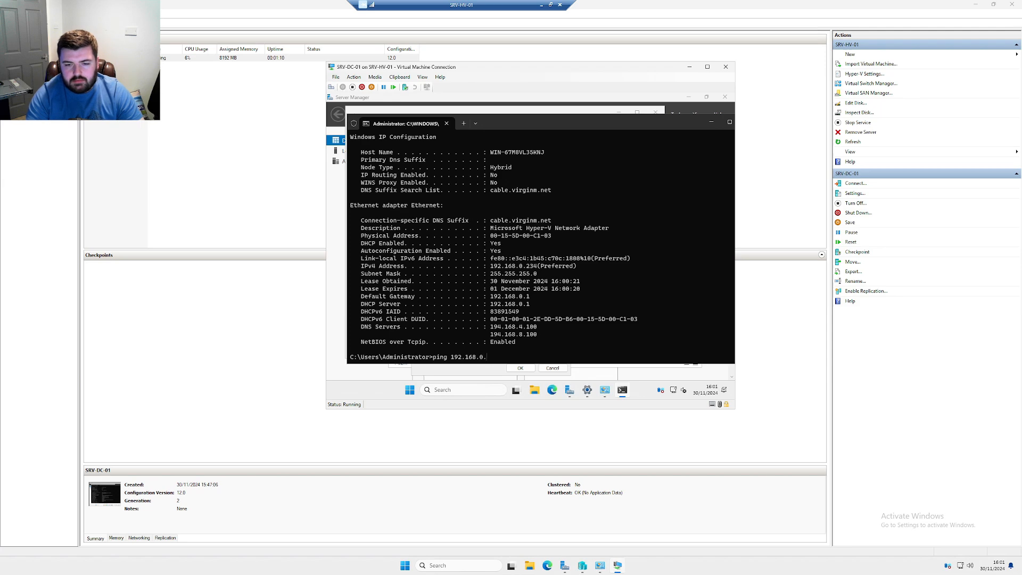
type("200")
key("Return")
key("ctrl+c")
key("Return")
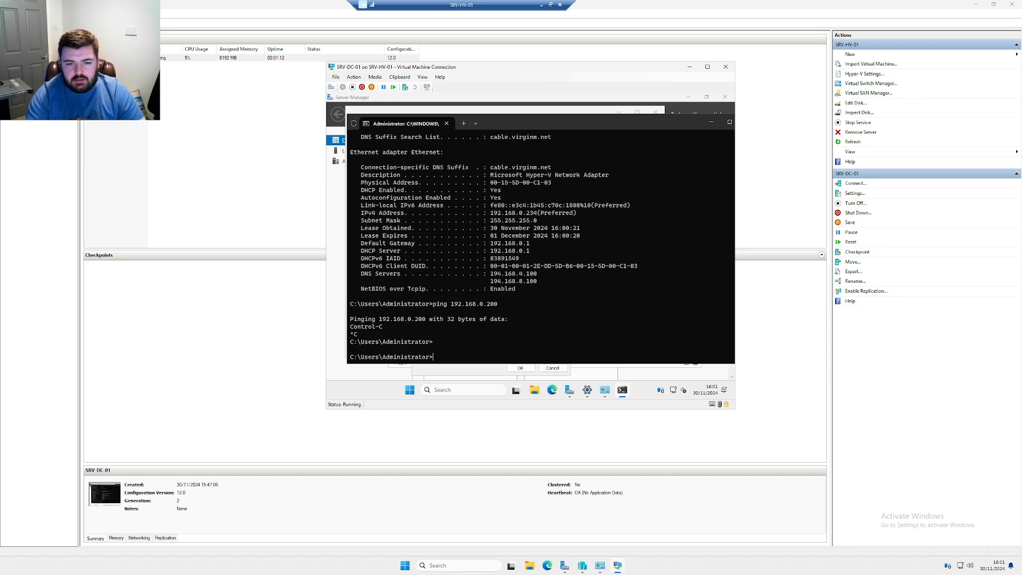
left_click_drag(612, 124, 594, 277)
left_click(464, 184)
Set IPv4 to static 192.168.0.200, mask 255.255.255.0, gateway 192.168.0.1, DNS 8.8.8.8
left_click(444, 259)
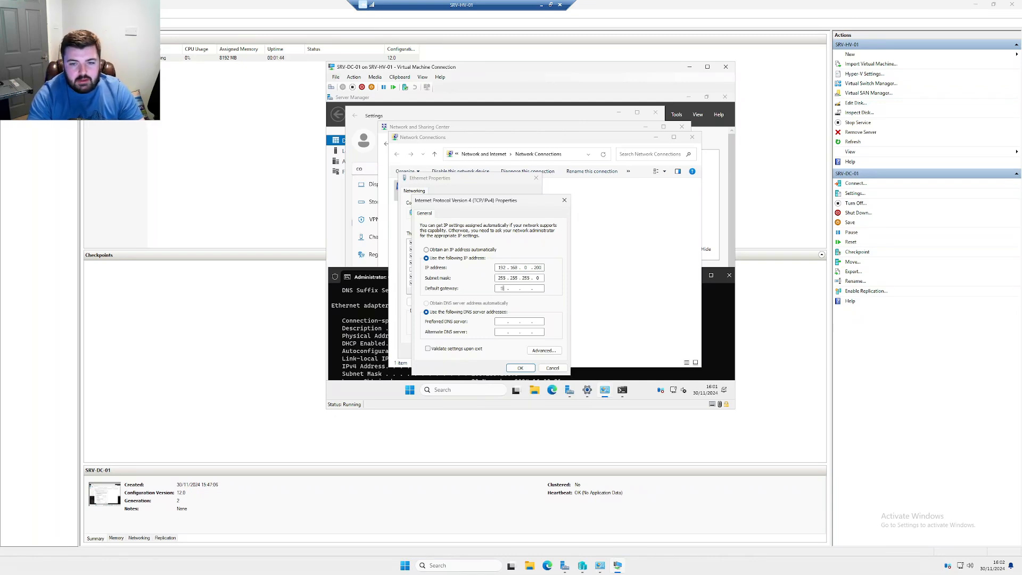
key("Tab")
key("Tab")
type("8.")
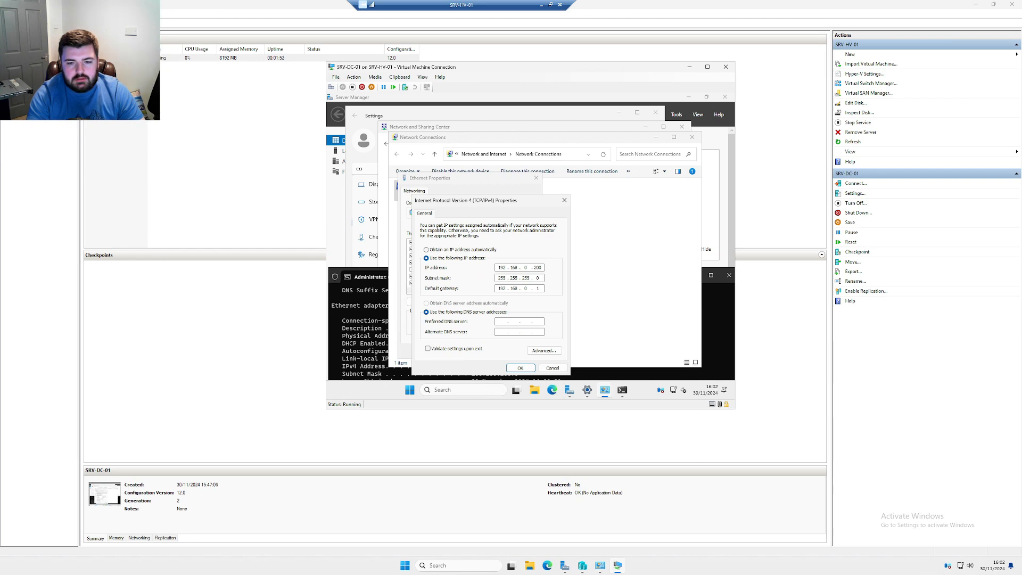
type("8.8.8")
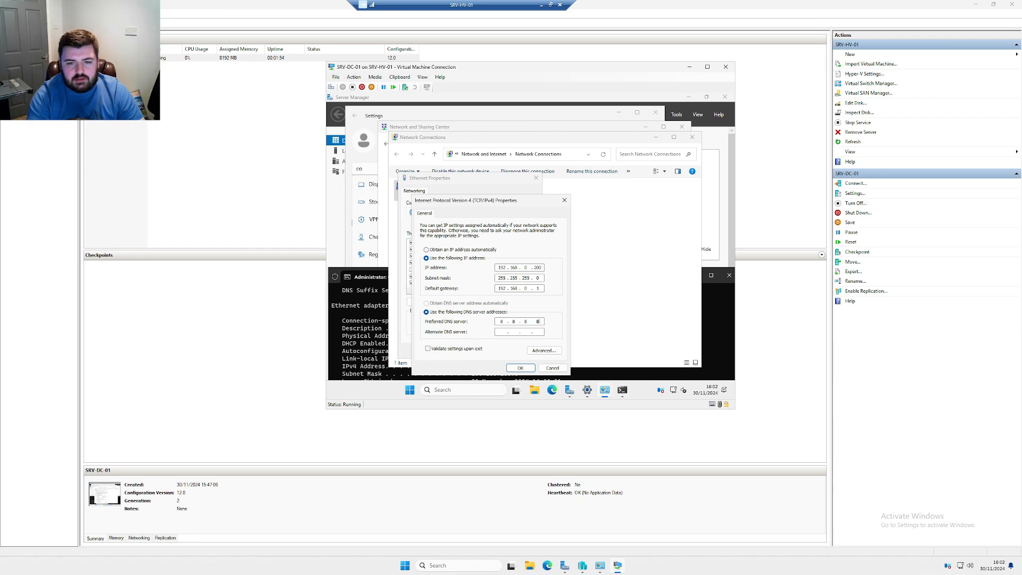
key("Return")
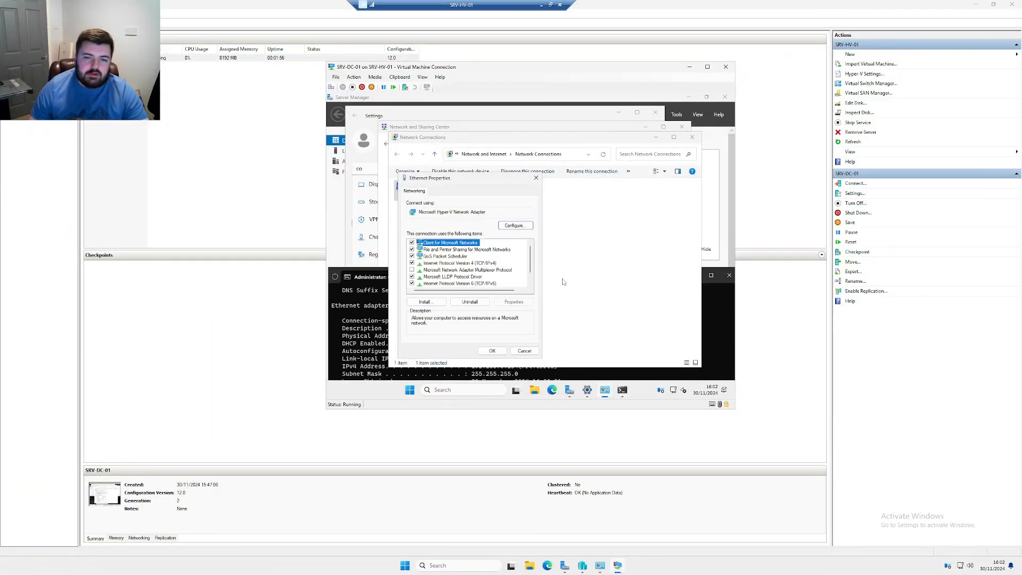
Confirm the Ethernet properties and close the Network Connections window
left_click_drag(509, 374, 505, 373)
left_click(485, 233)
left_click(492, 351)
left_click(688, 138)
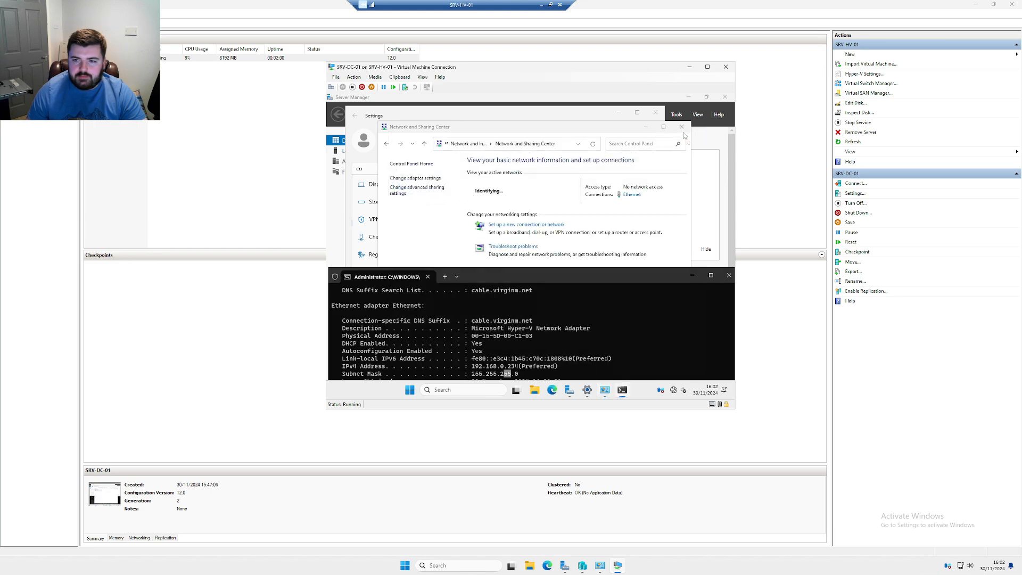
Close the network and Settings windows, then start and cancel the Add Roles and Features wizard
left_click(682, 127)
left_click(655, 112)
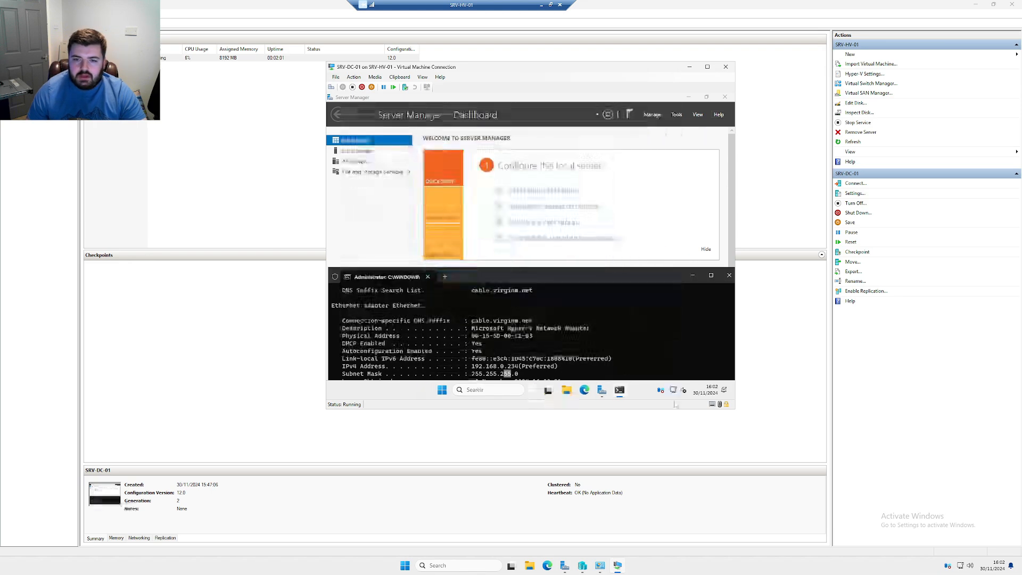
left_click(595, 164)
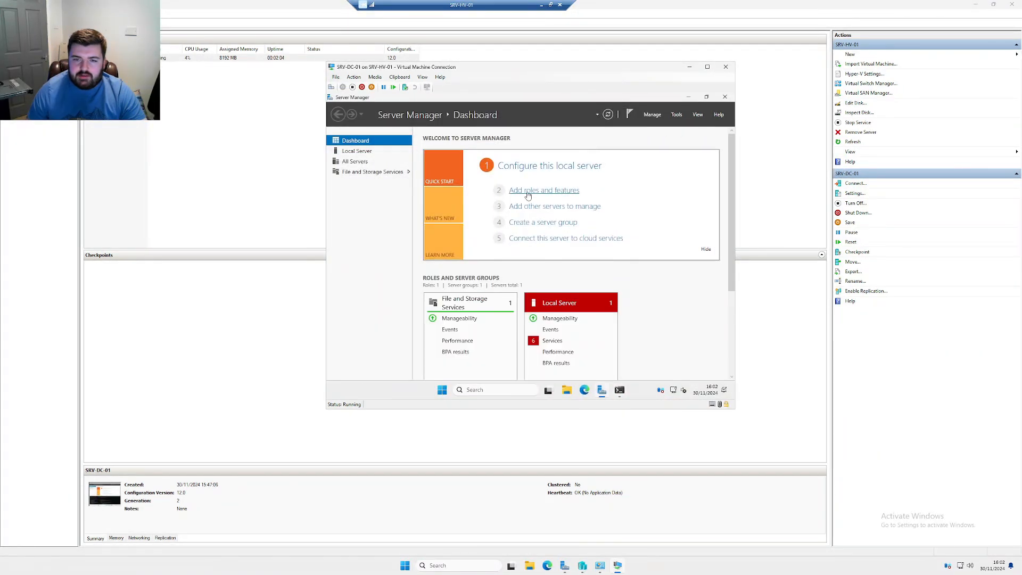
left_click(528, 192)
left_click(584, 350)
left_click(584, 350)
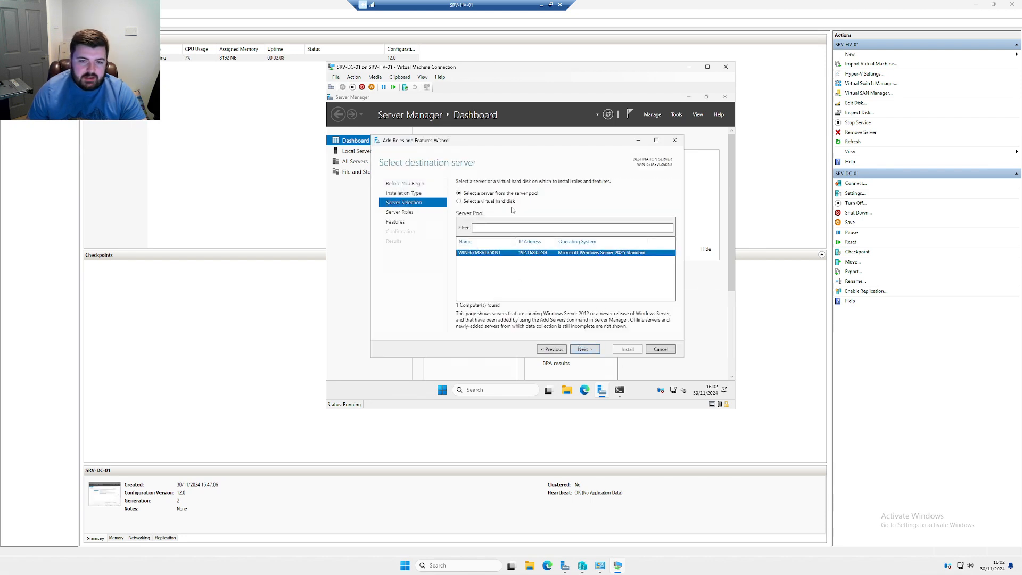
left_click(663, 351)
Rename the PC to SRV-DC-01 via the 'rename' search and restart now
left_click(469, 391)
type("rename")
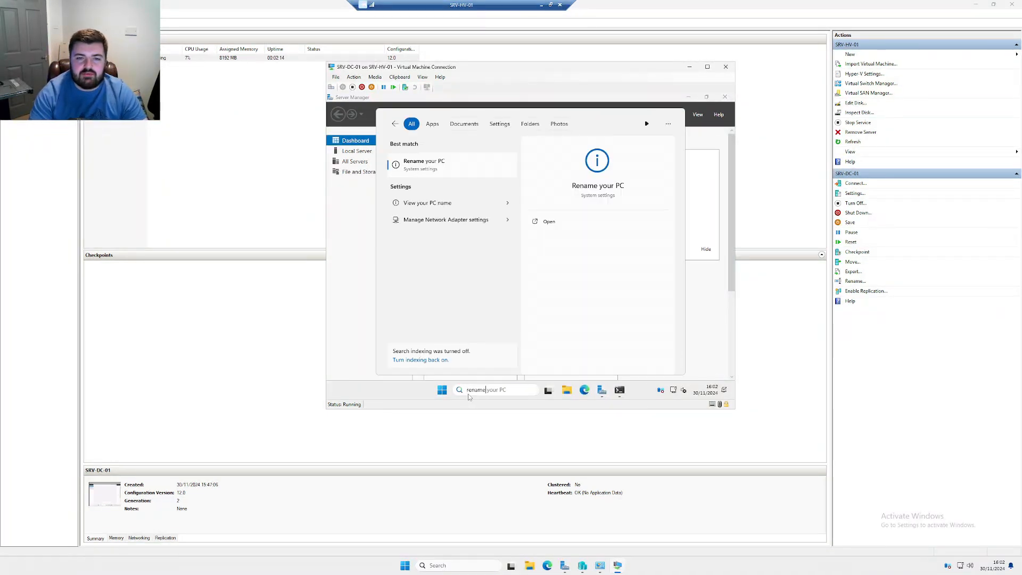
key("Return")
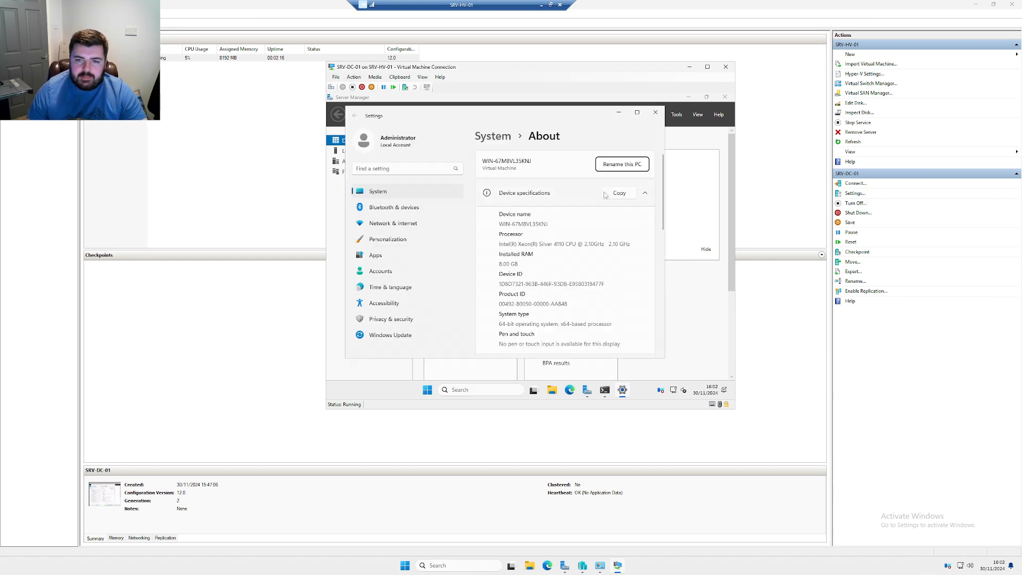
left_click(621, 164)
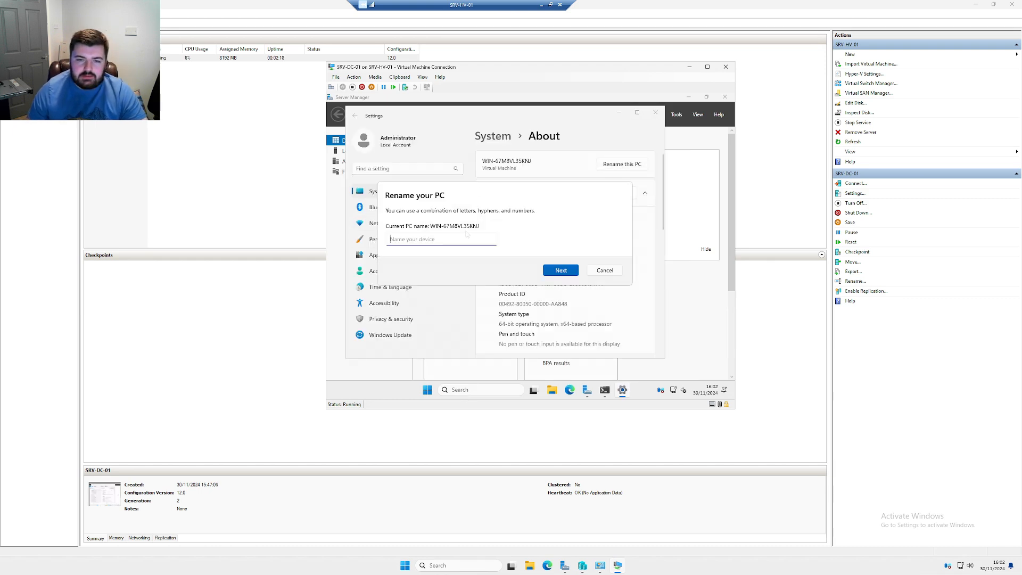
type("SRV-DC-01")
key("Return")
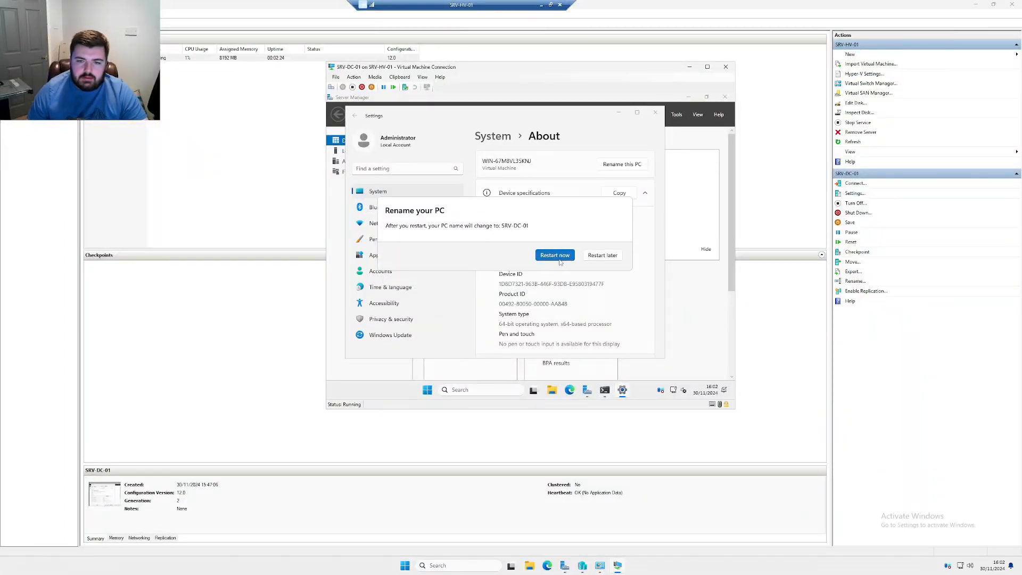
left_click(555, 256)
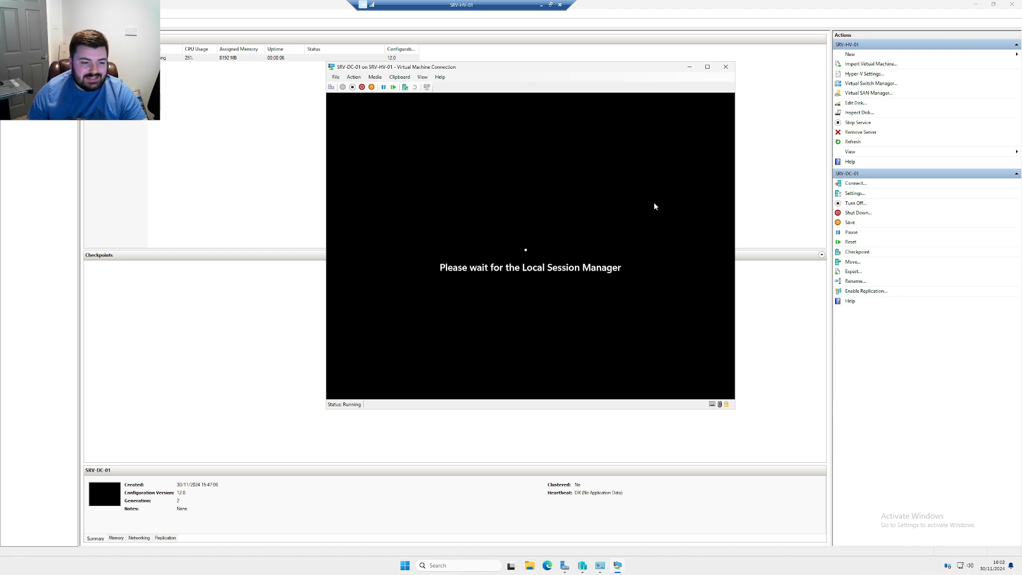
Send Ctrl+Alt+Del to the restarted SRV-DC-01 and sign in with the Administrator password
left_click(354, 76)
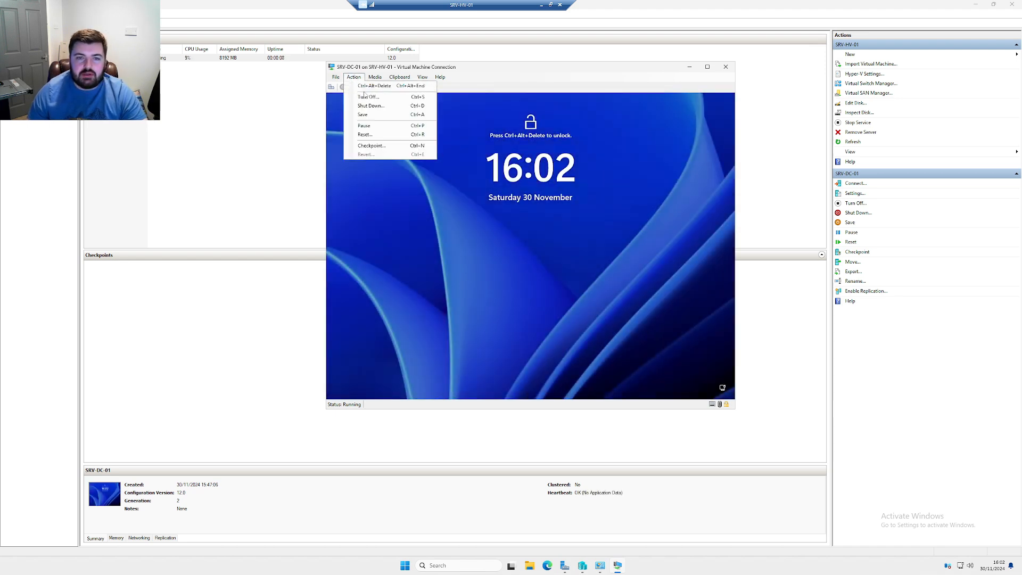
left_click(367, 84)
type("••••••••")
key("Return")
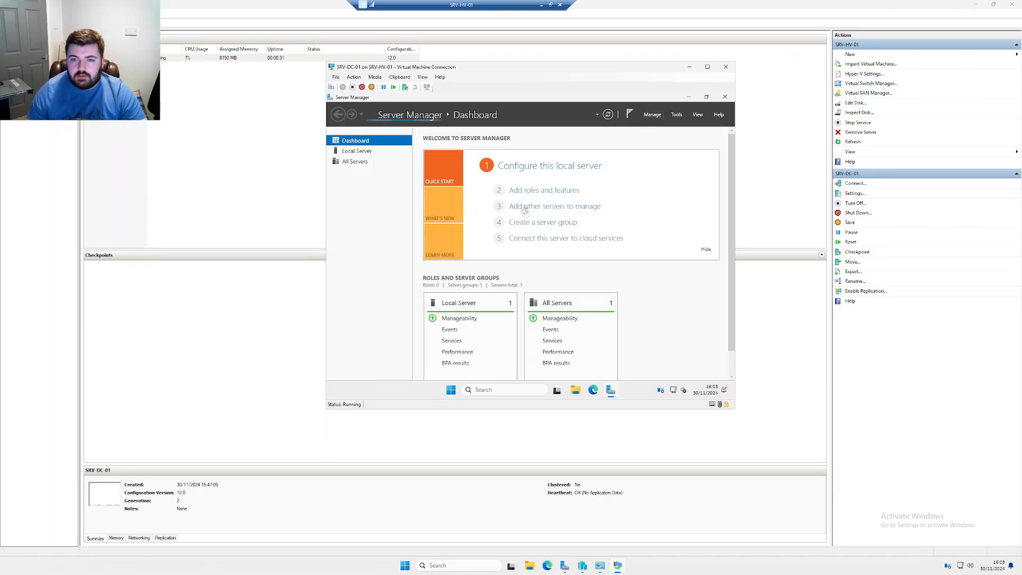
left_click(533, 191)
Retry Add roles and features repeatedly, dismissing each 'inventory still collecting' message
left_click(591, 266)
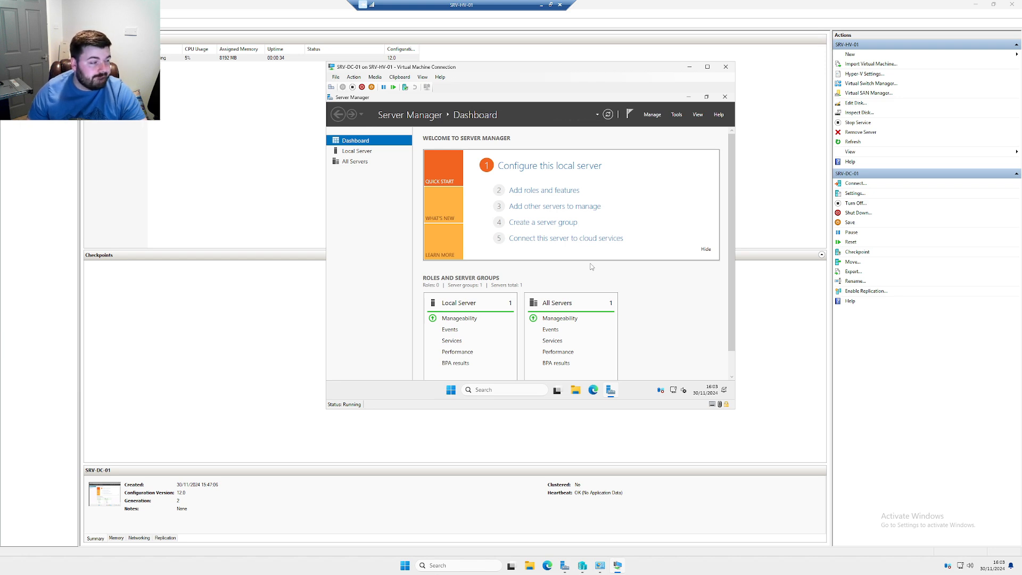
left_click(519, 191)
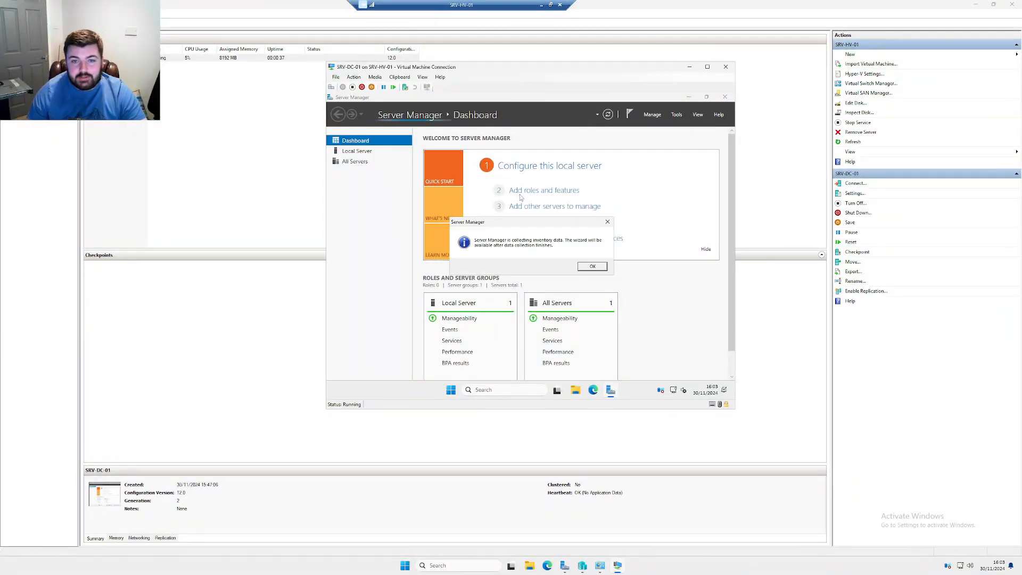
left_click(592, 266)
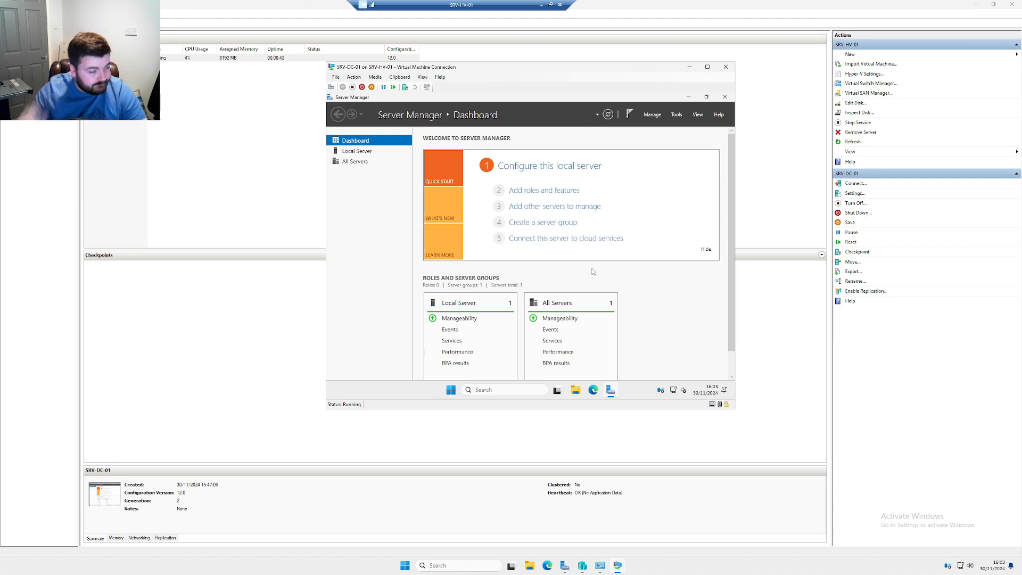
left_click(564, 194)
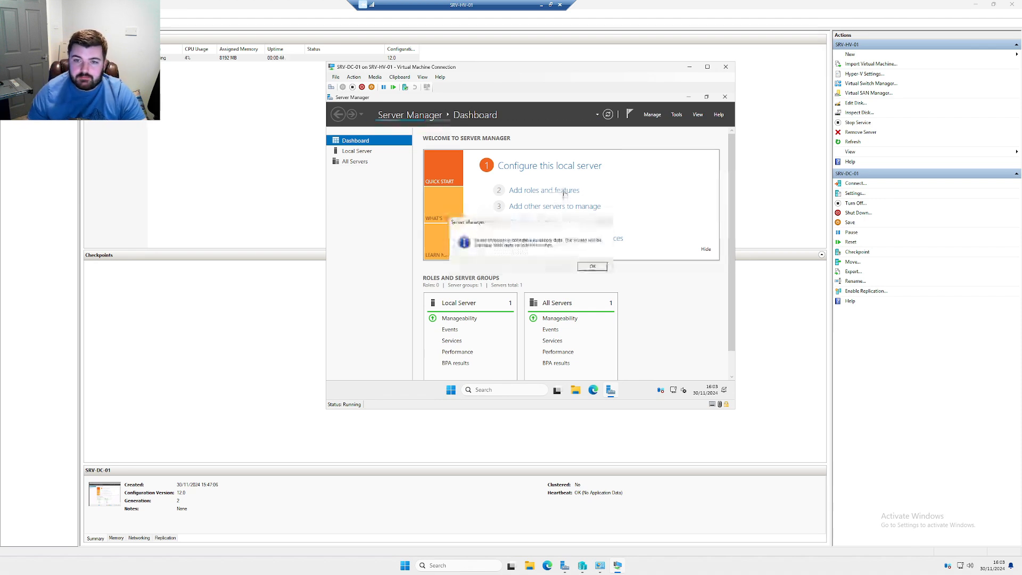
left_click(602, 271)
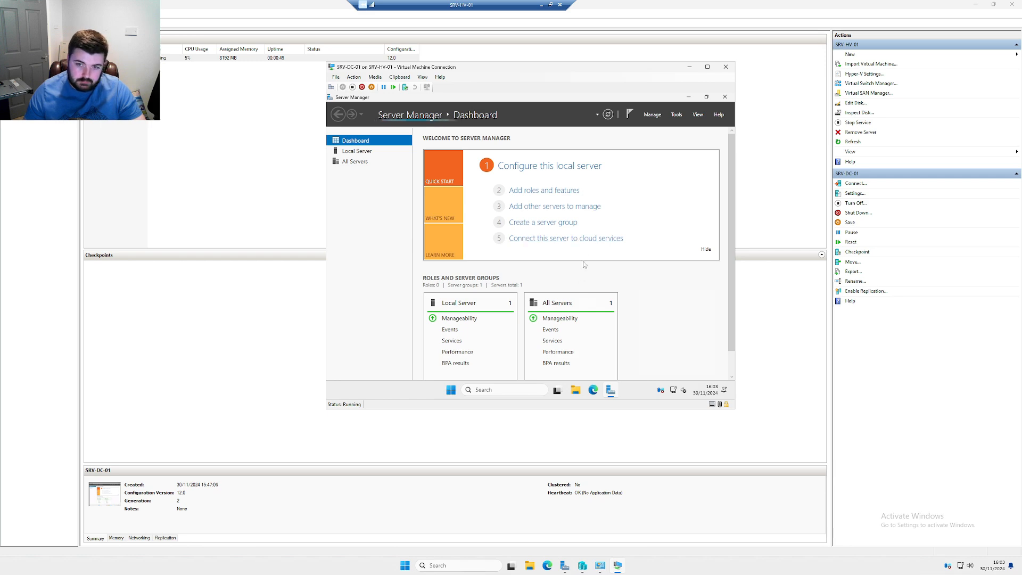
left_click(543, 192)
left_click(589, 269)
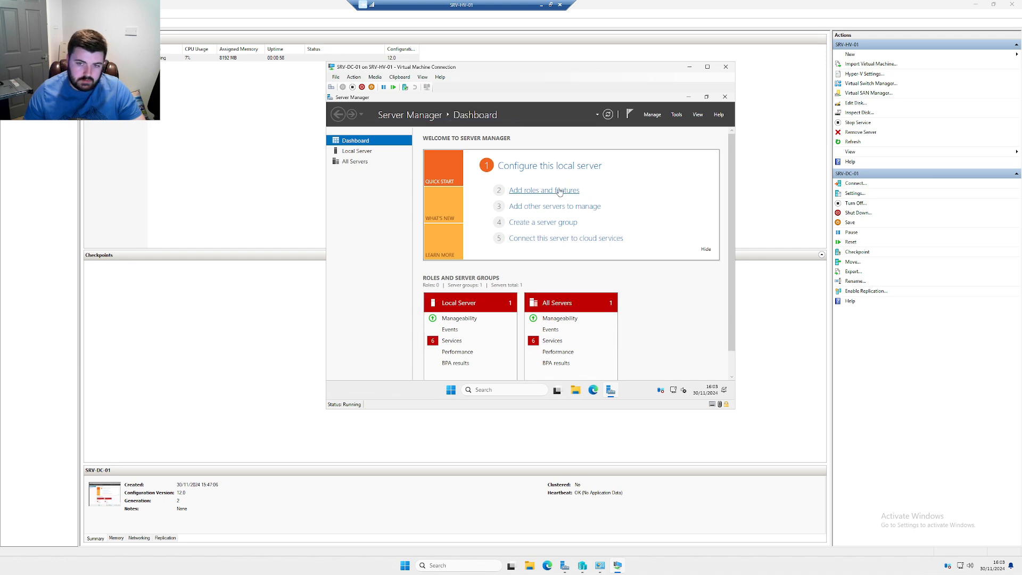
Select the Active Directory Domain Services role and accept its required management features
left_click(603, 370)
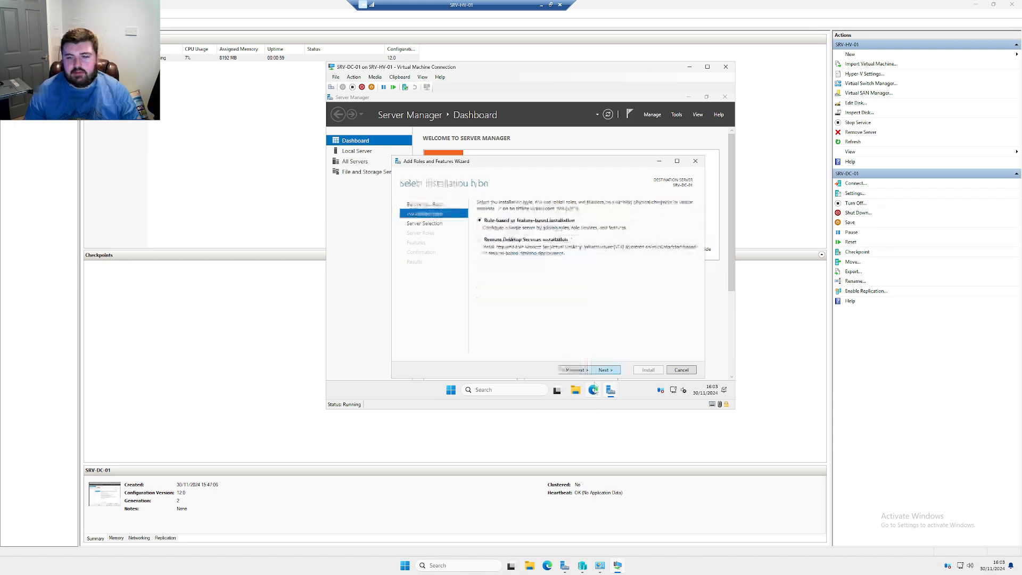
left_click(603, 369)
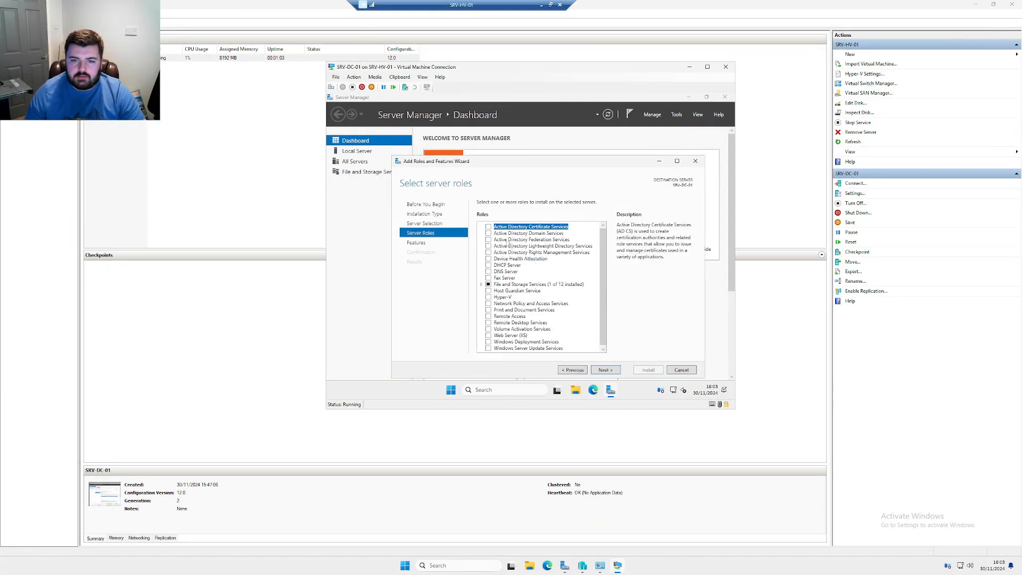
left_click(488, 233)
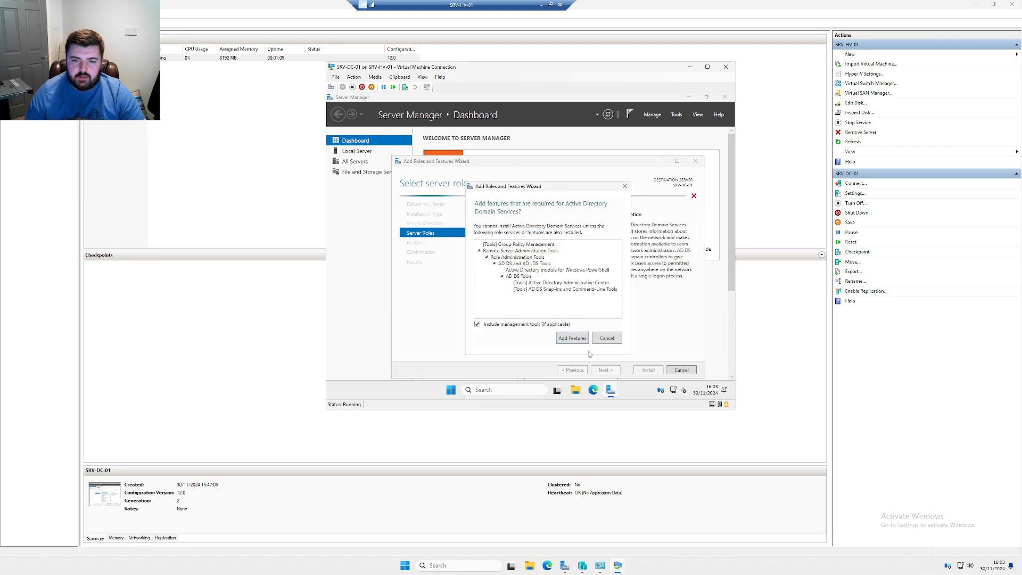
left_click(565, 343)
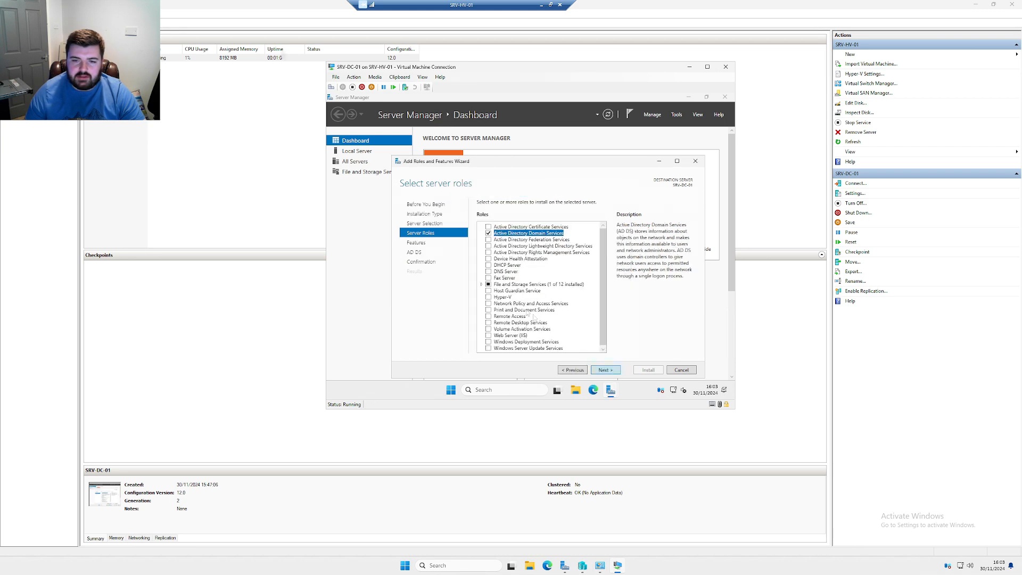
Advance to confirmation, allow automatic restart if required, and start the AD DS installation
left_click(605, 369)
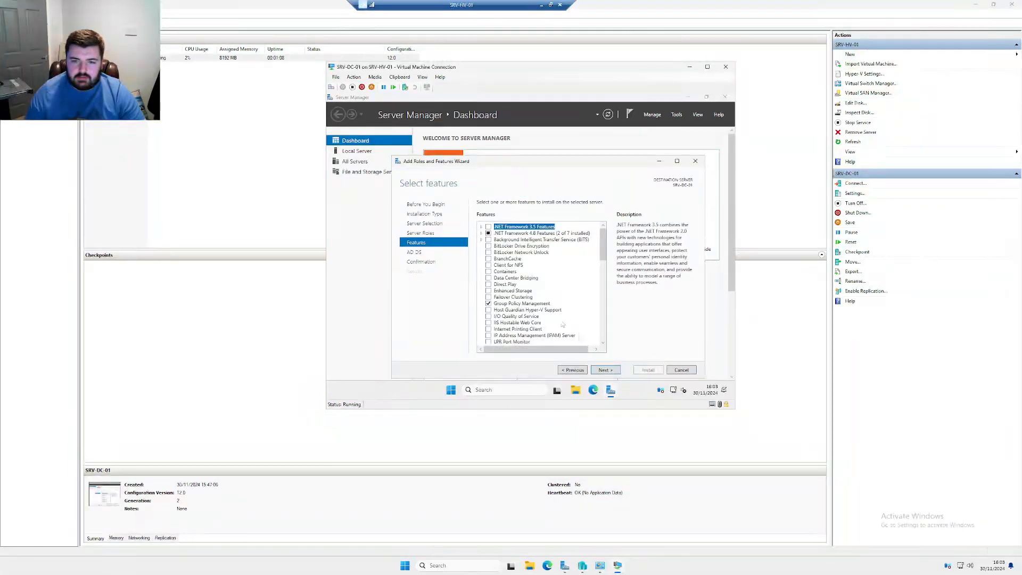
left_click(604, 371)
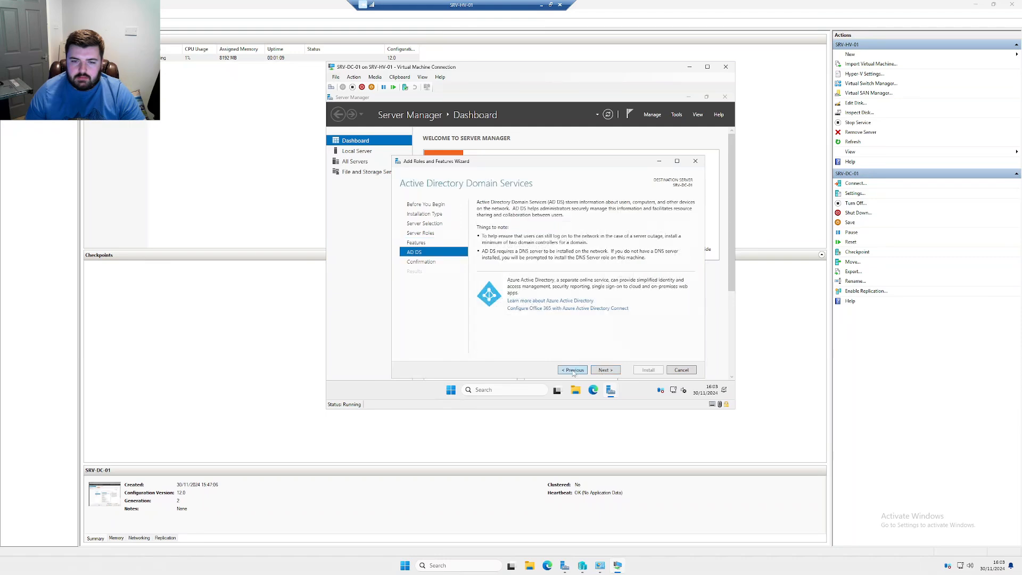
left_click(604, 374)
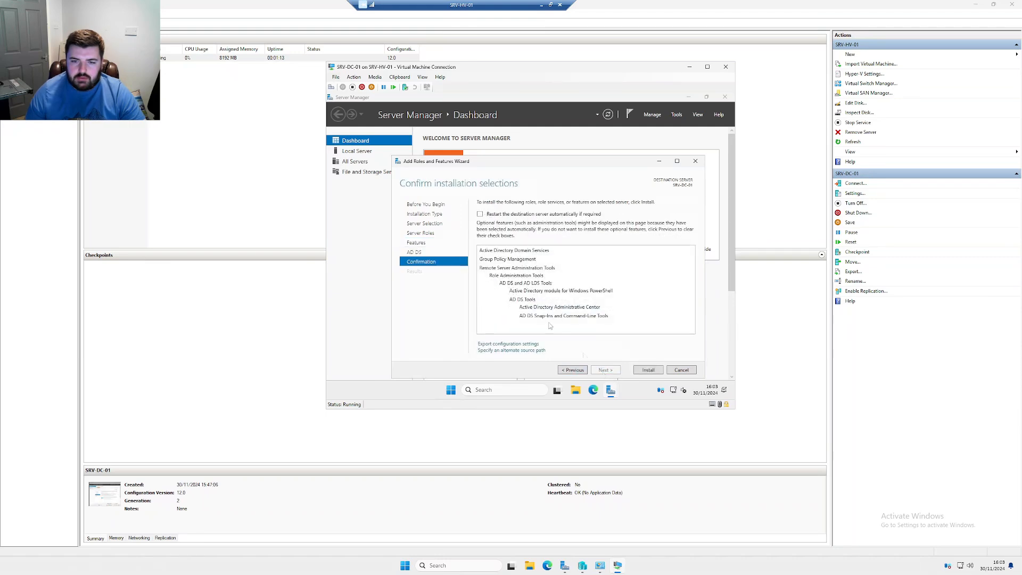
left_click(521, 215)
left_click(553, 268)
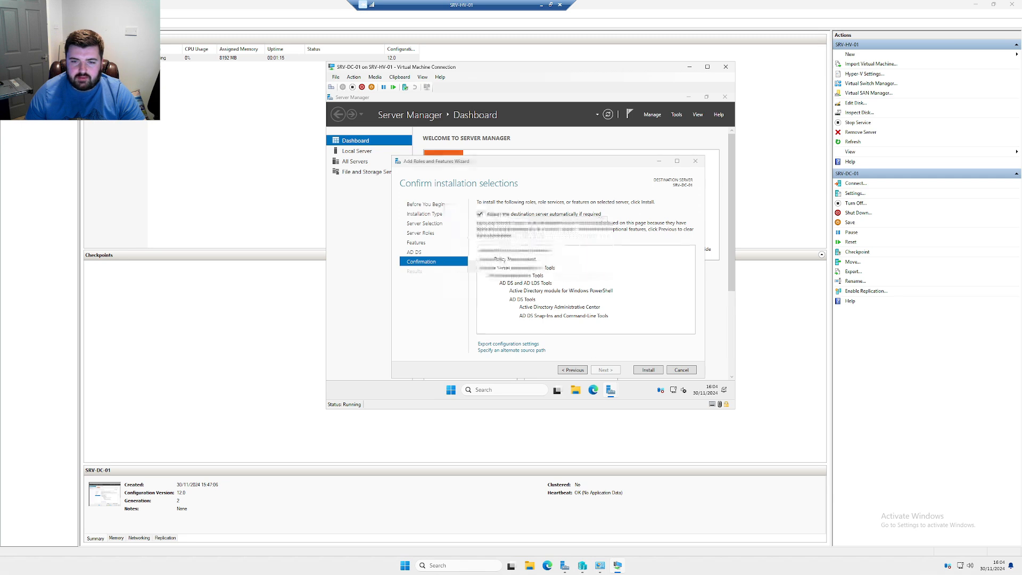
left_click(651, 370)
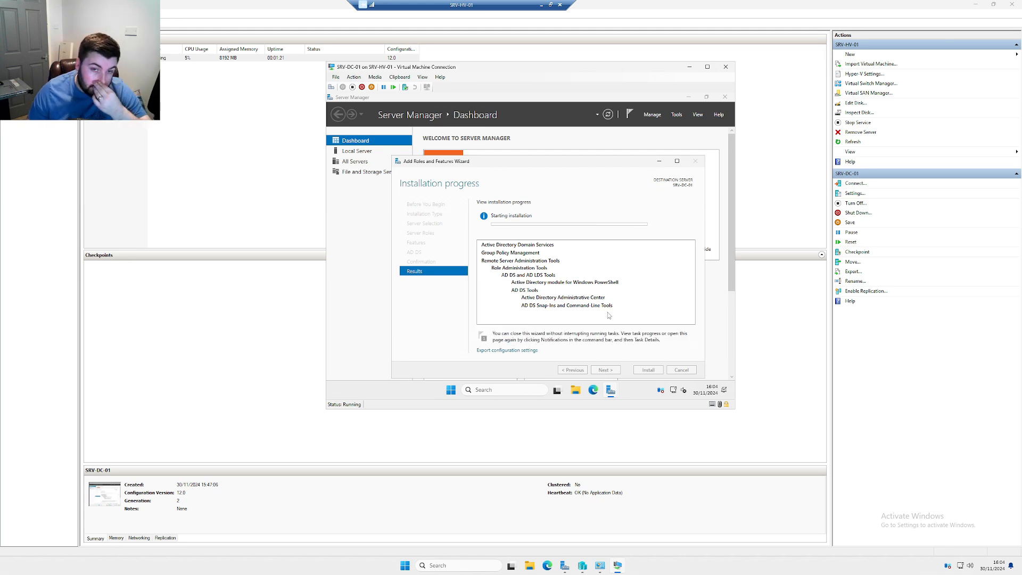
Wait for AD DS installation to succeed on SRV-DC-01, then choose to promote it to a domain controller
left_click_drag(486, 161, 495, 150)
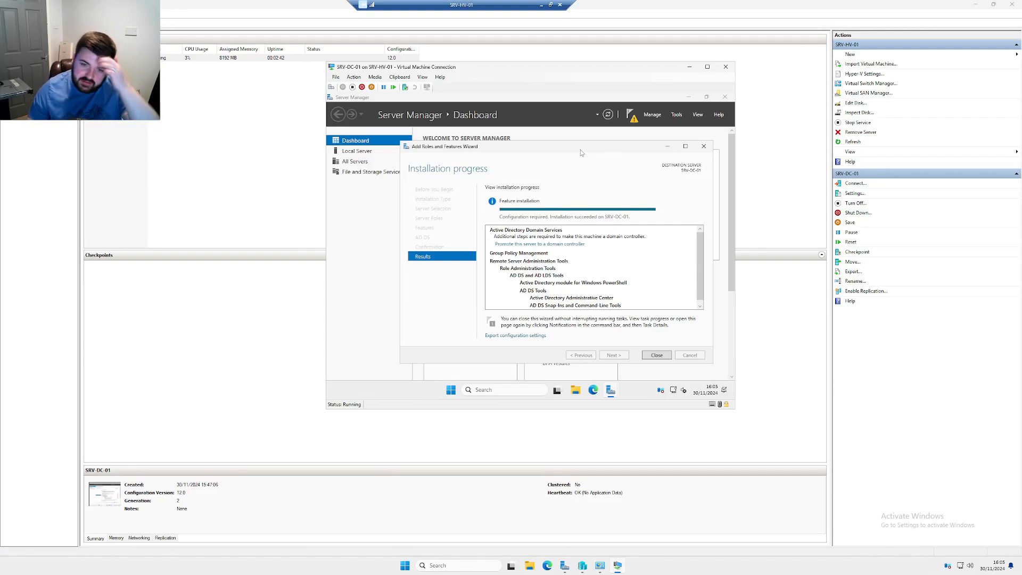
left_click(561, 245)
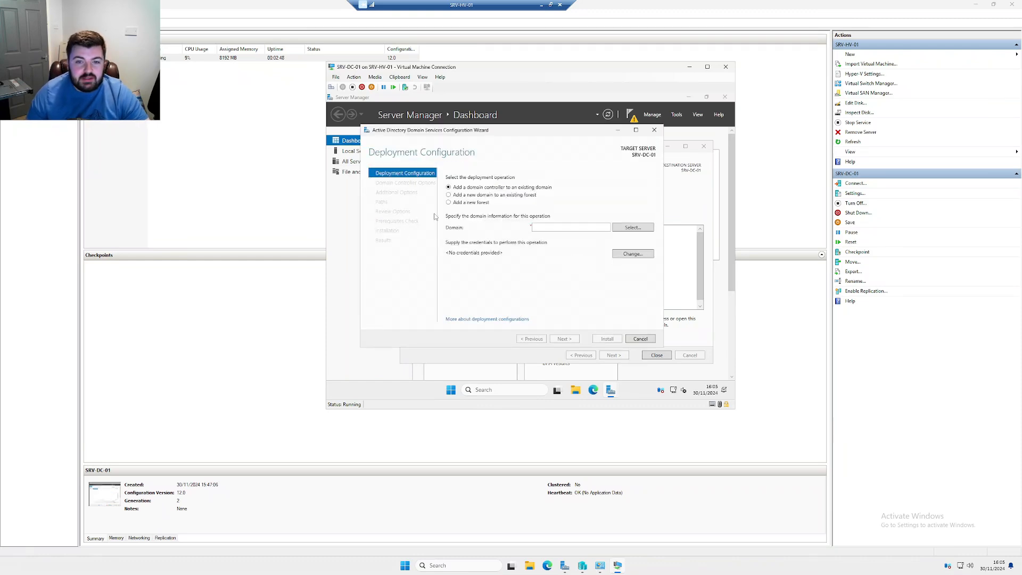
Add a new forest, fixing the rejected root domain name to thepriceynet.local
left_click(466, 204)
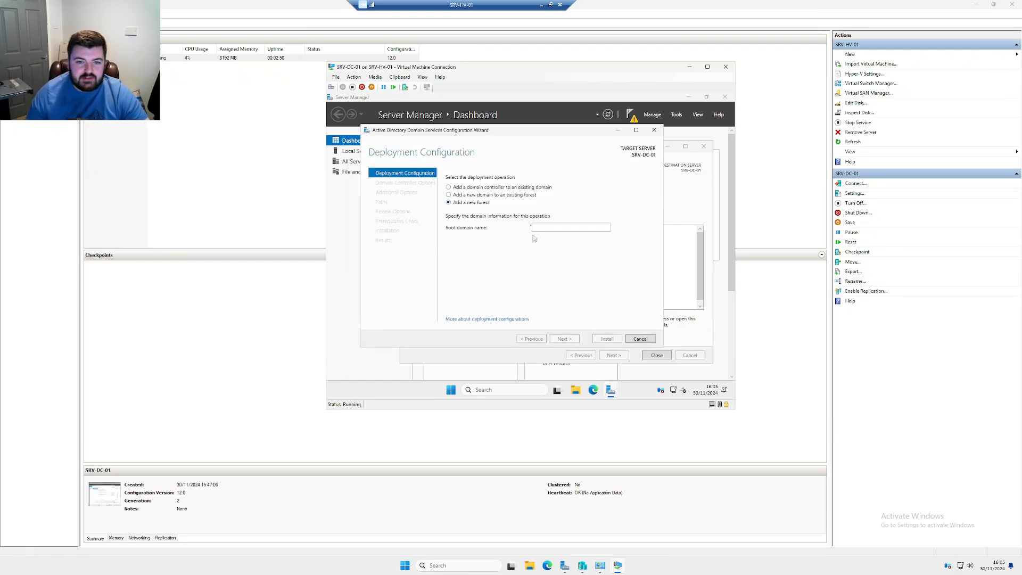
type("thepricym")
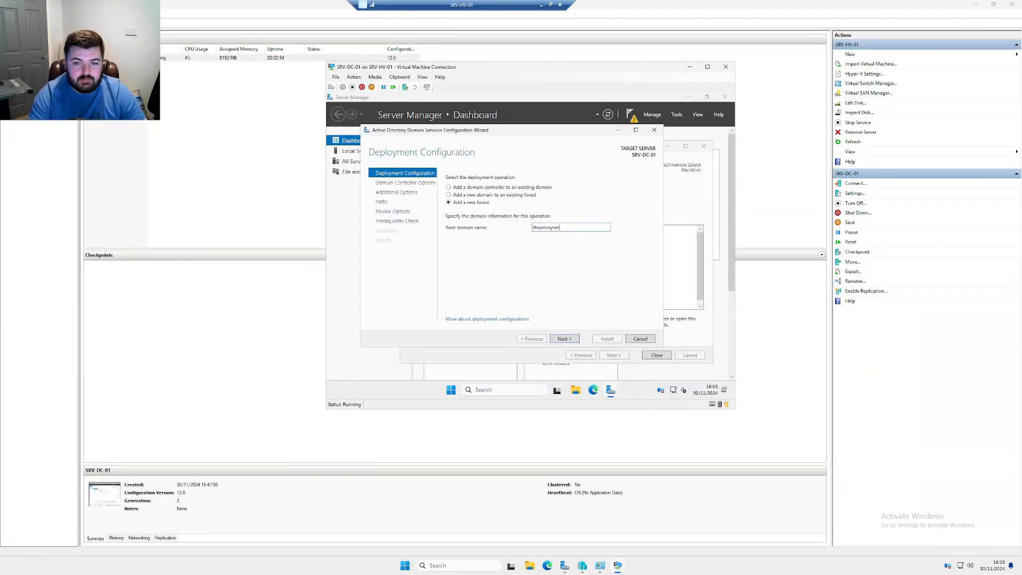
key("Return")
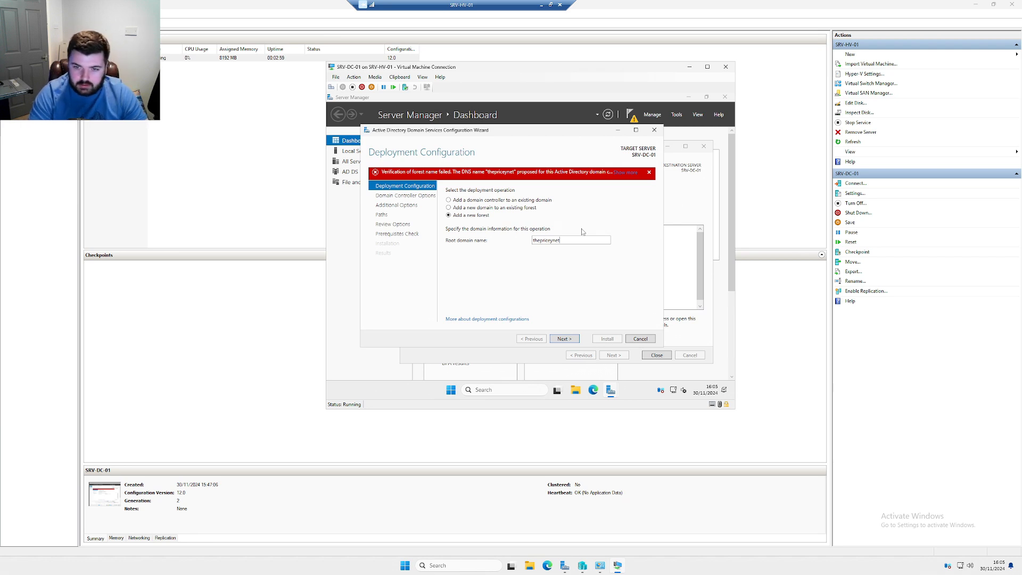
double_click(548, 240)
left_click(561, 240)
type(".local")
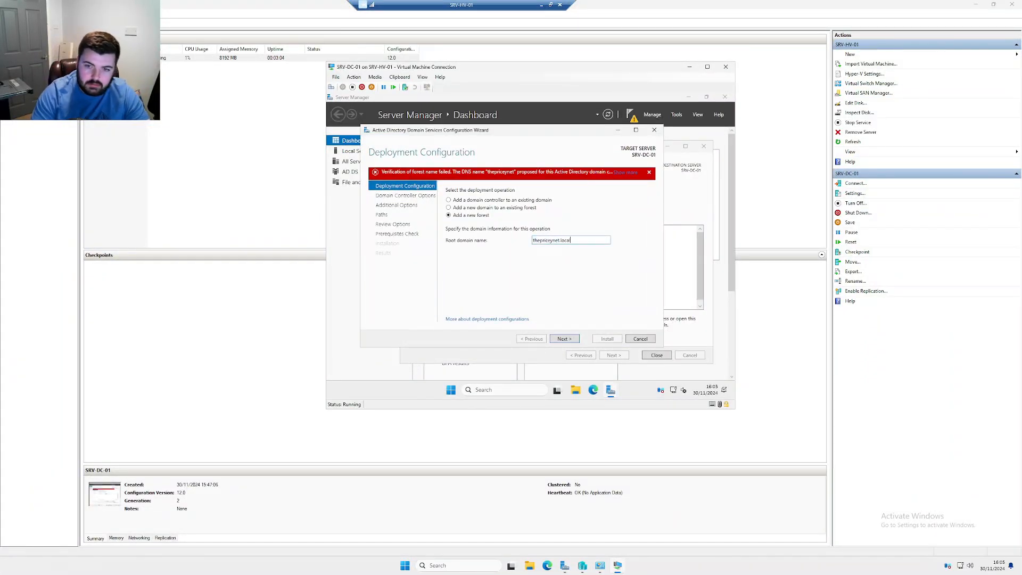
key("Return")
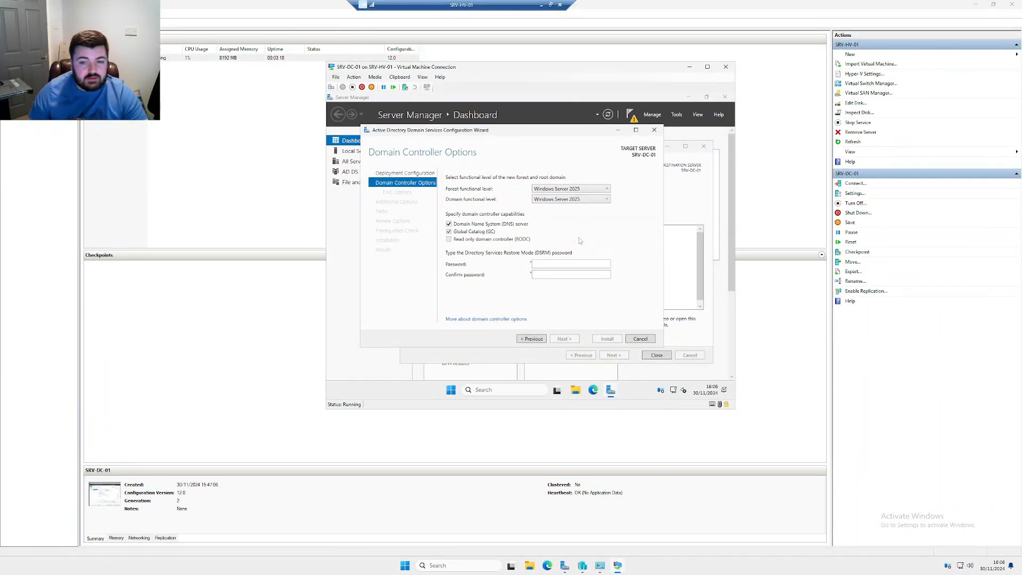
Keep Windows Server 2025 functional levels and enter a matching DSRM password in both fields
left_click(577, 192)
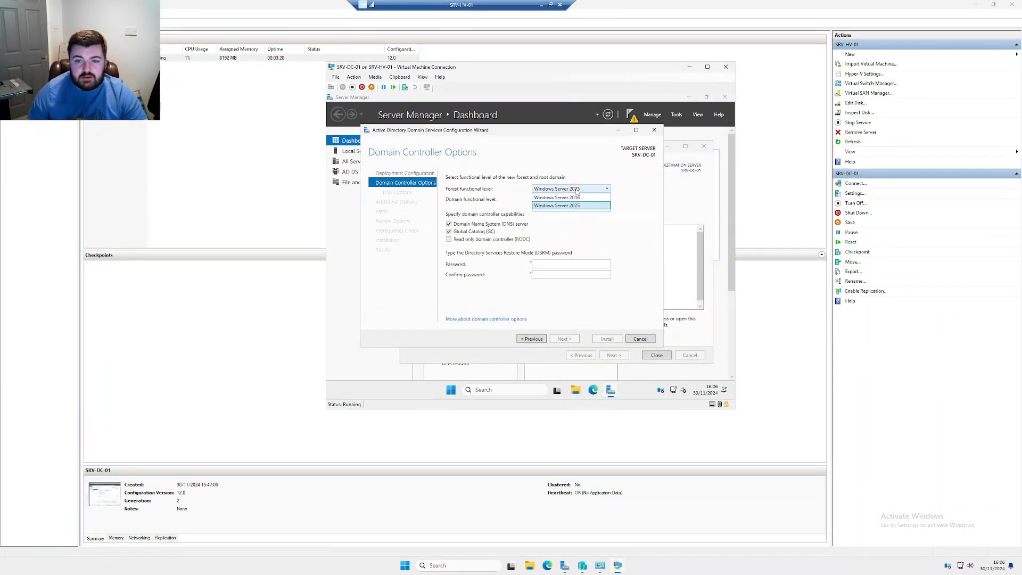
left_click(586, 189)
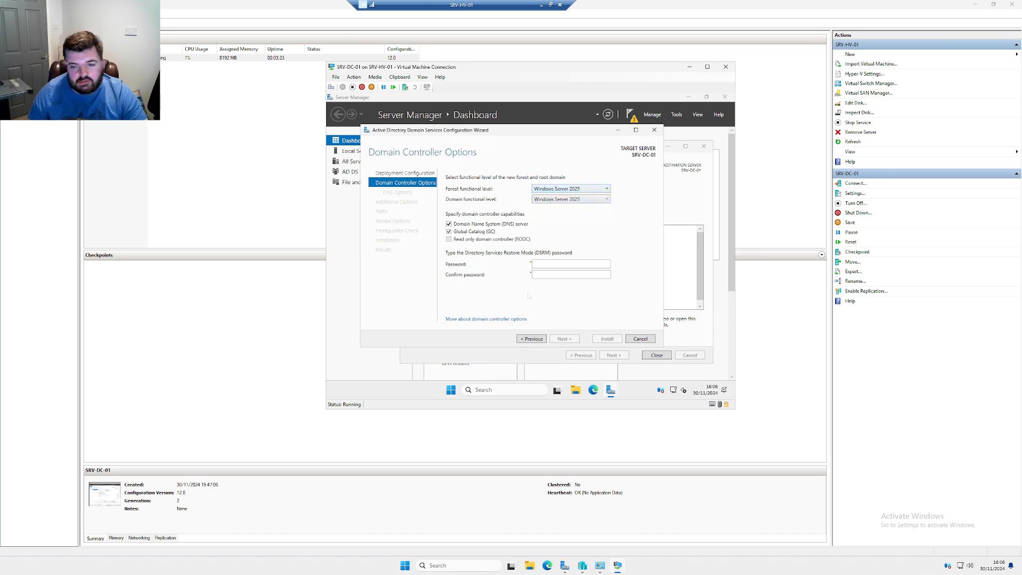
left_click(562, 264)
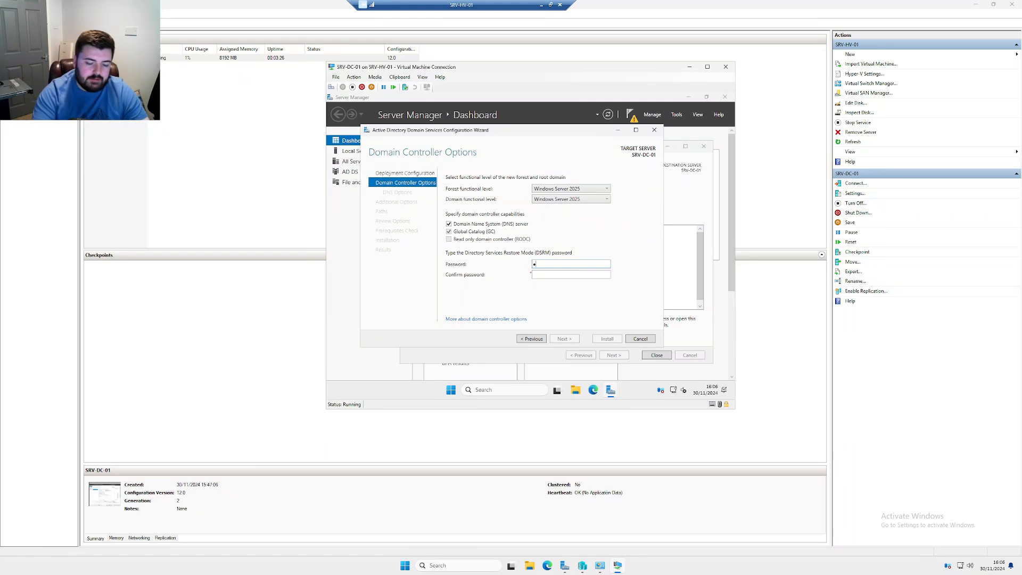
type("••••••••••")
key("Tab")
type("•••")
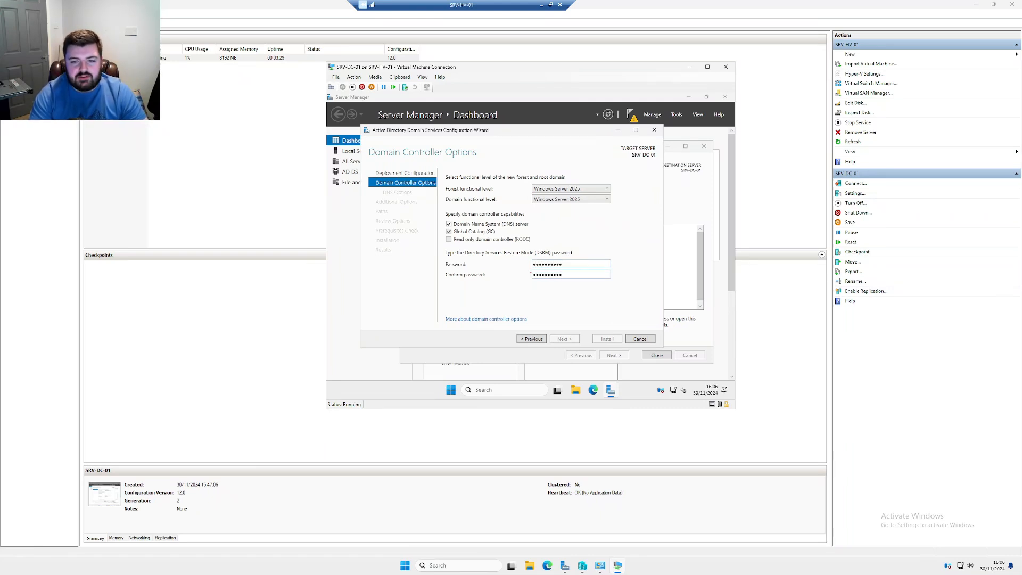
type("•")
key("shift+Tab")
key("ctrl+a")
type("••••••••")
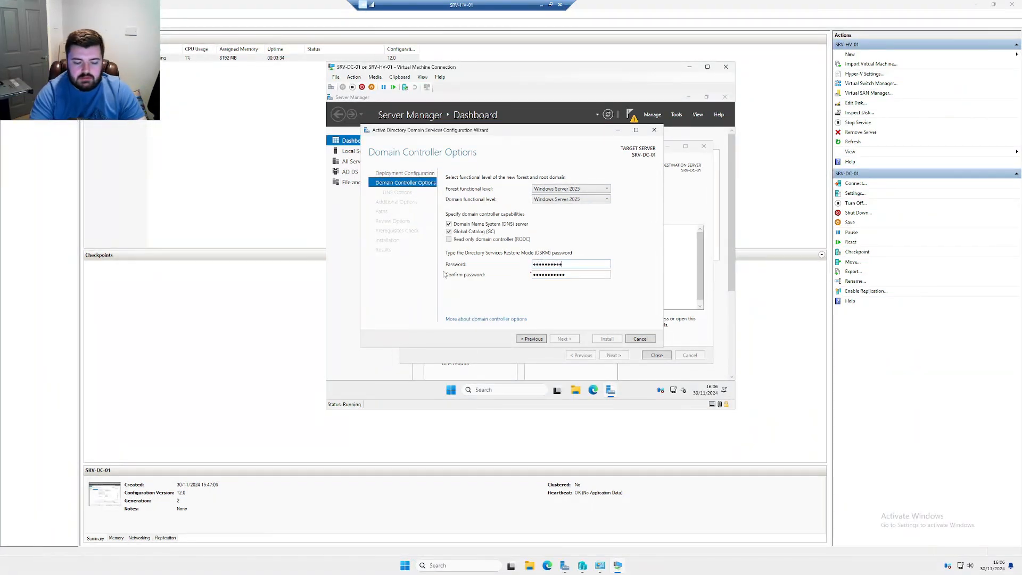
key("ctrl+a")
type("•••••")
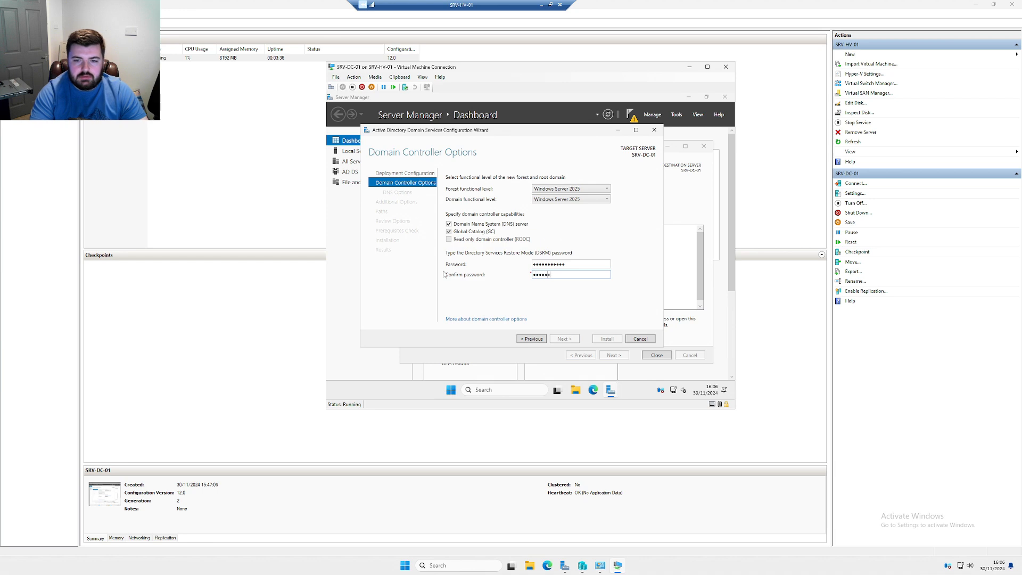
type("•")
key("Return")
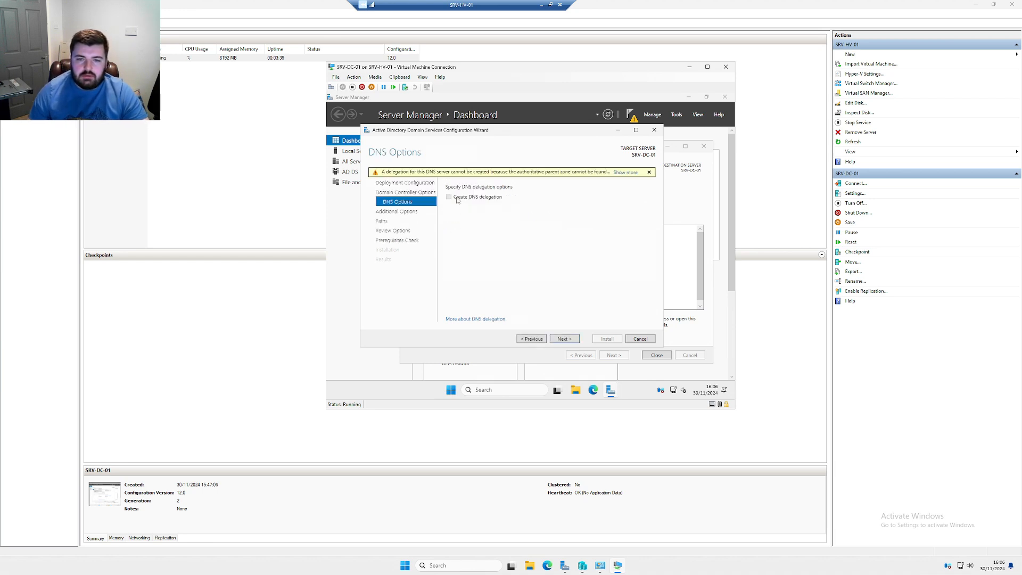
Accept DNS options, NetBIOS name THEPRICEYNET and default paths, then install the domain controller
left_click(564, 338)
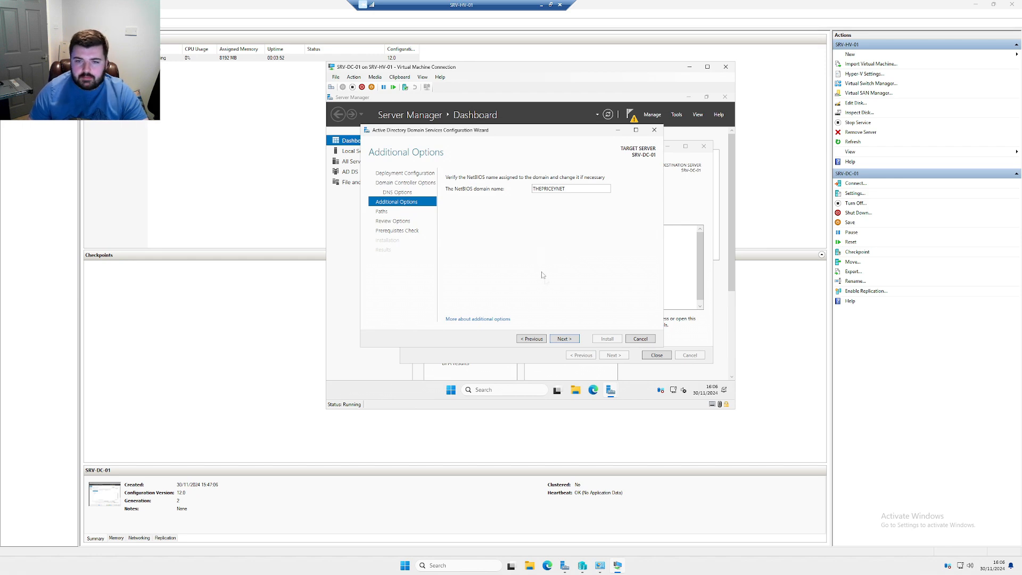
left_click(564, 338)
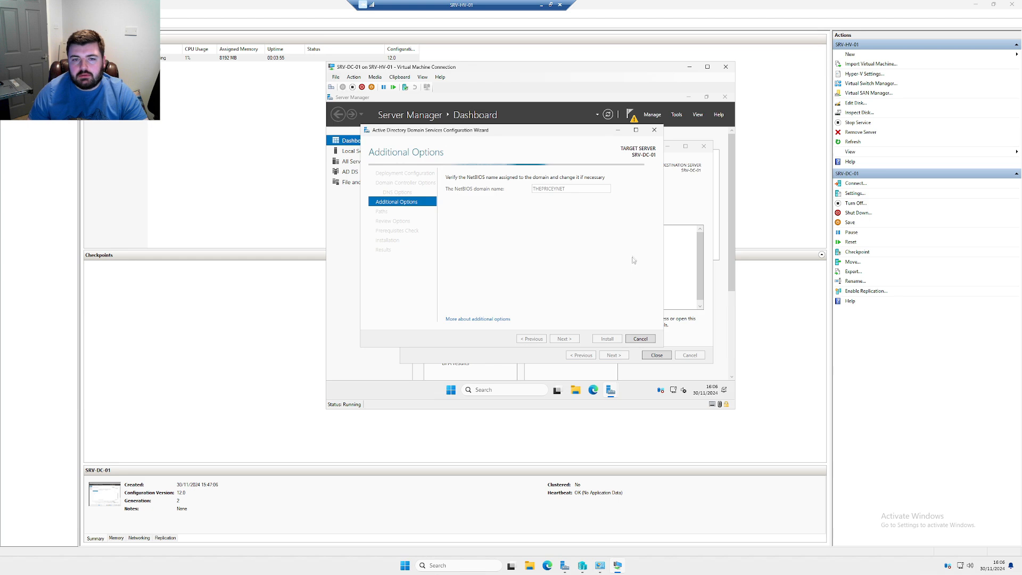
left_click(564, 338)
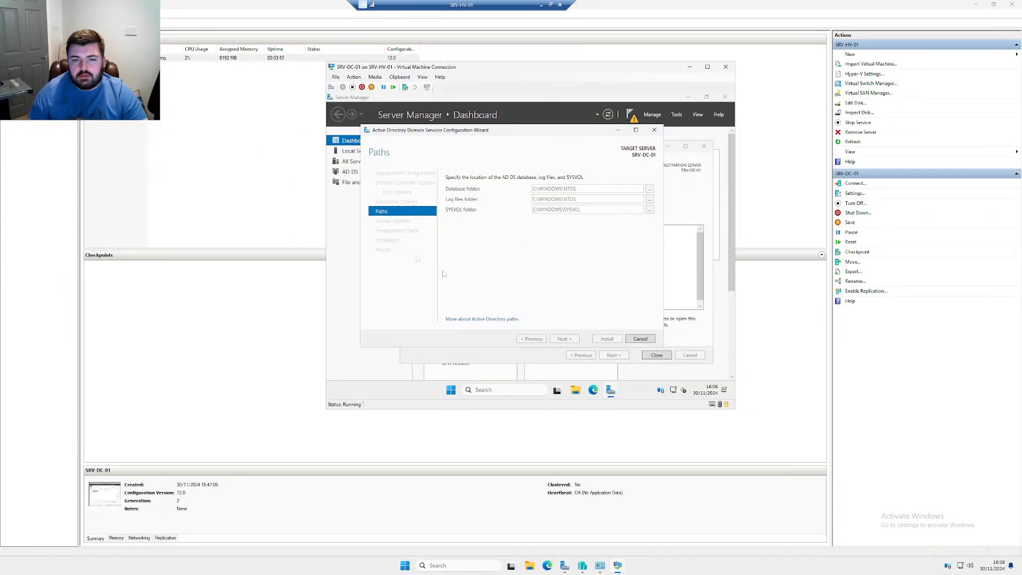
scroll(548, 231, "down", 5)
scroll(548, 231, "up", 5)
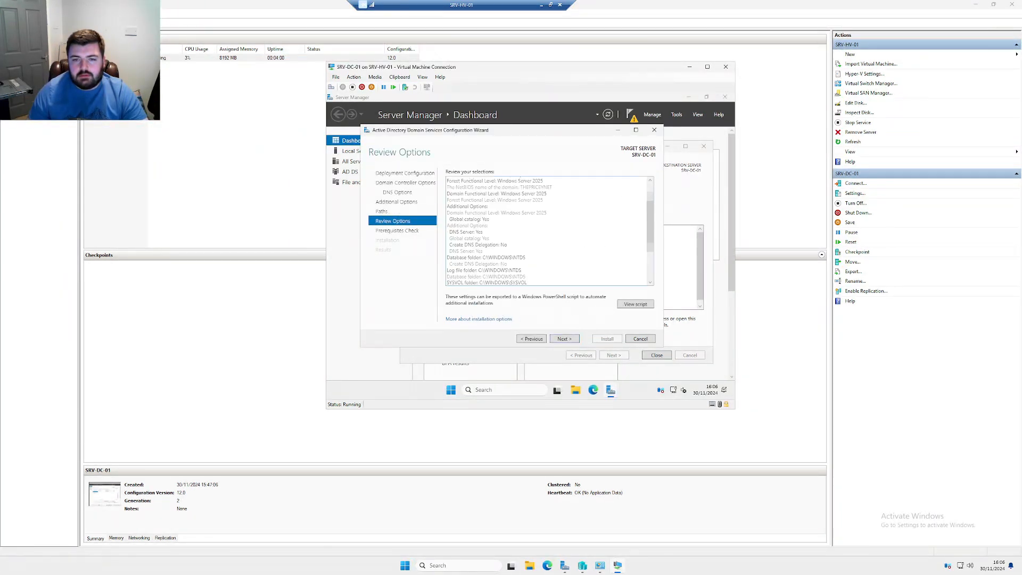
left_click(565, 339)
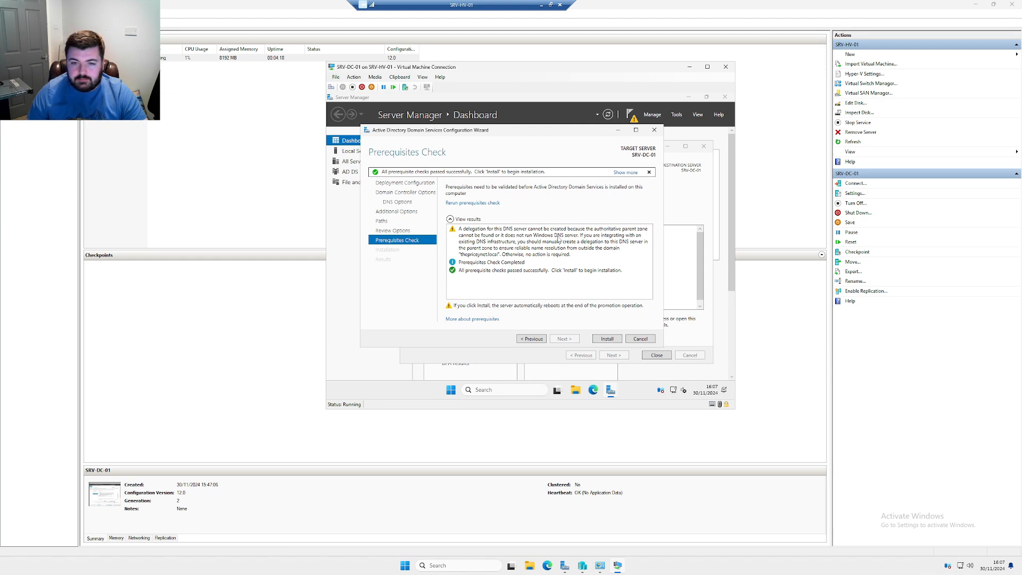
left_click(470, 247)
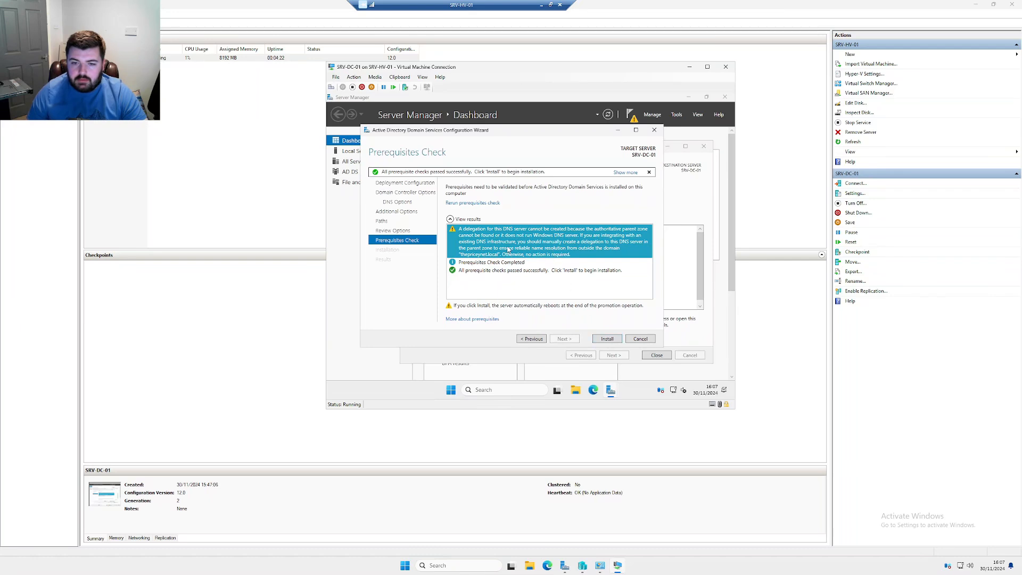
left_click(605, 339)
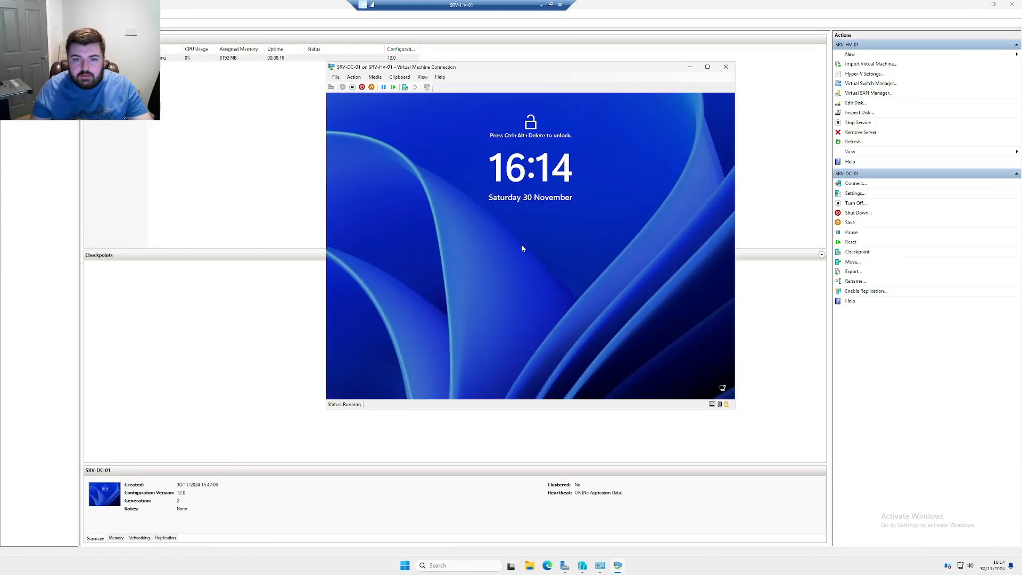
Send Ctrl+Alt+Delete to SRV-DC-01 and sign in with the domain administrator password
left_click(353, 77)
left_click(367, 87)
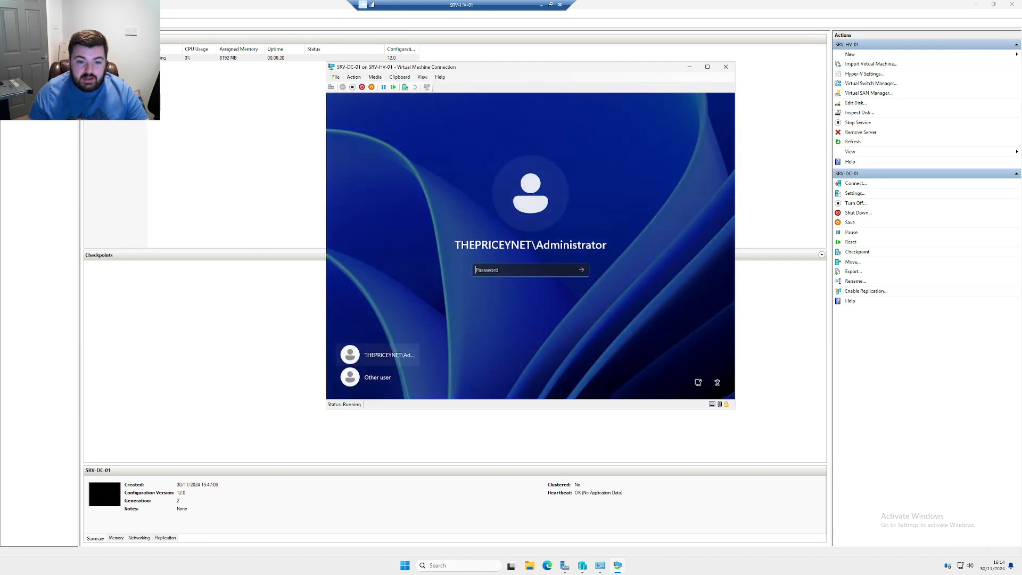
type("••••••••••")
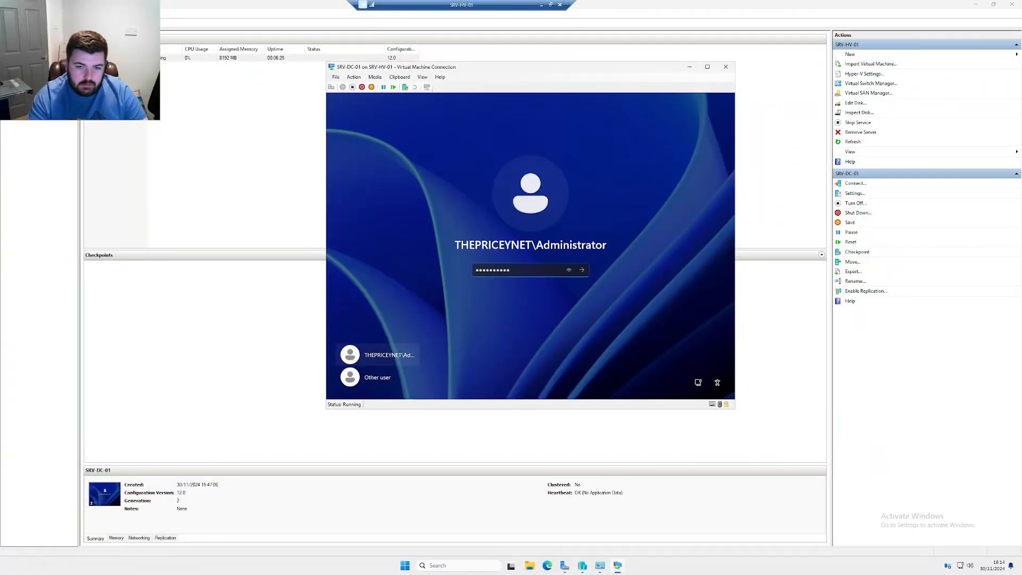
key("Return")
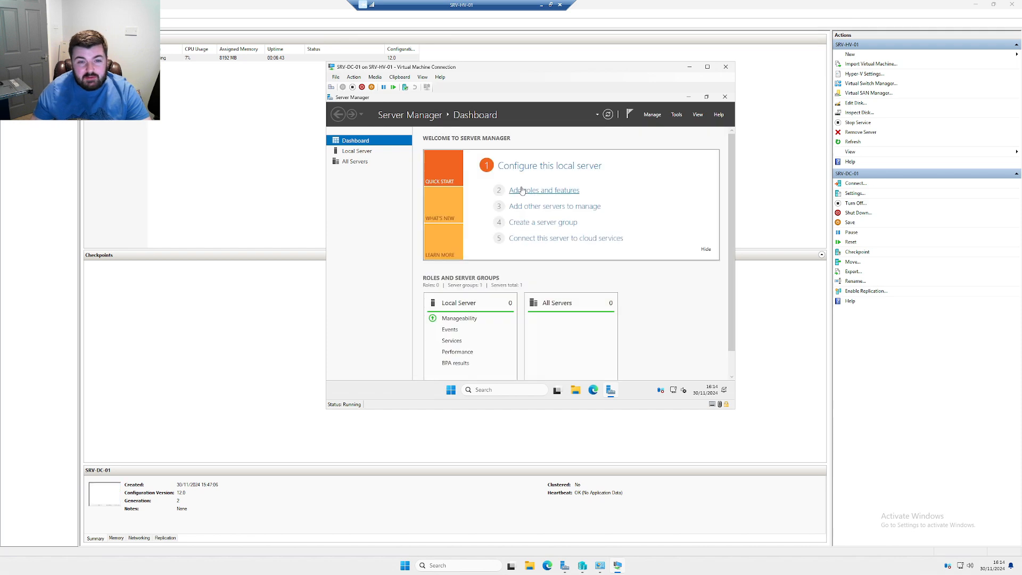
Search 'active' in the Start menu and launch Active Directory Users and Computers
left_click(452, 396)
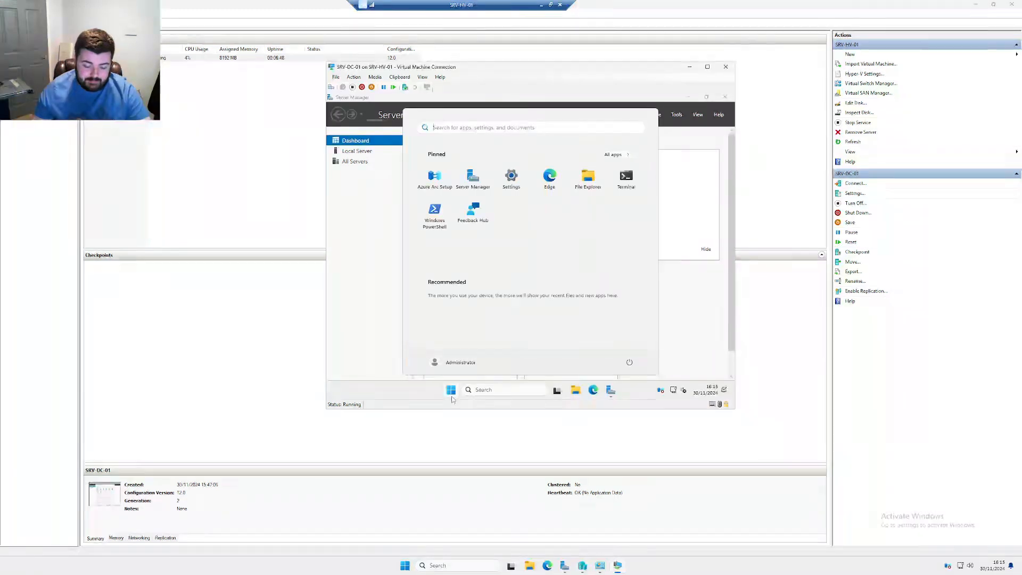
type("act")
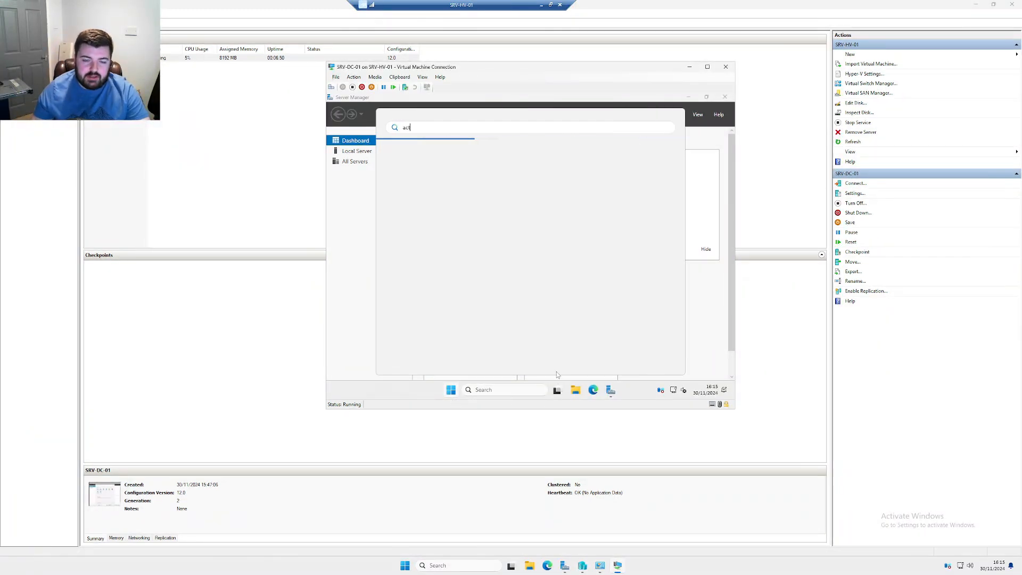
type("ive")
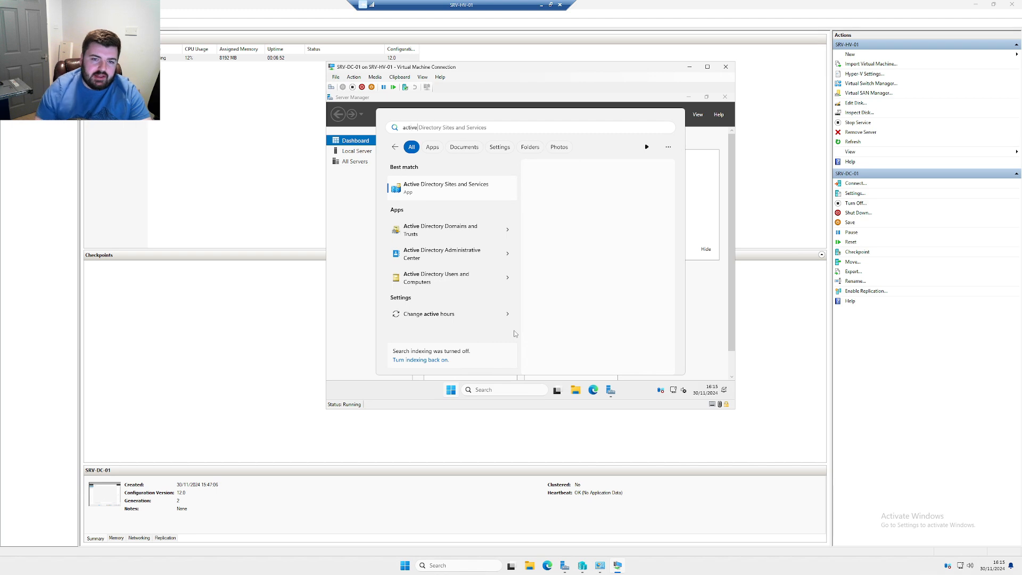
left_click(454, 284)
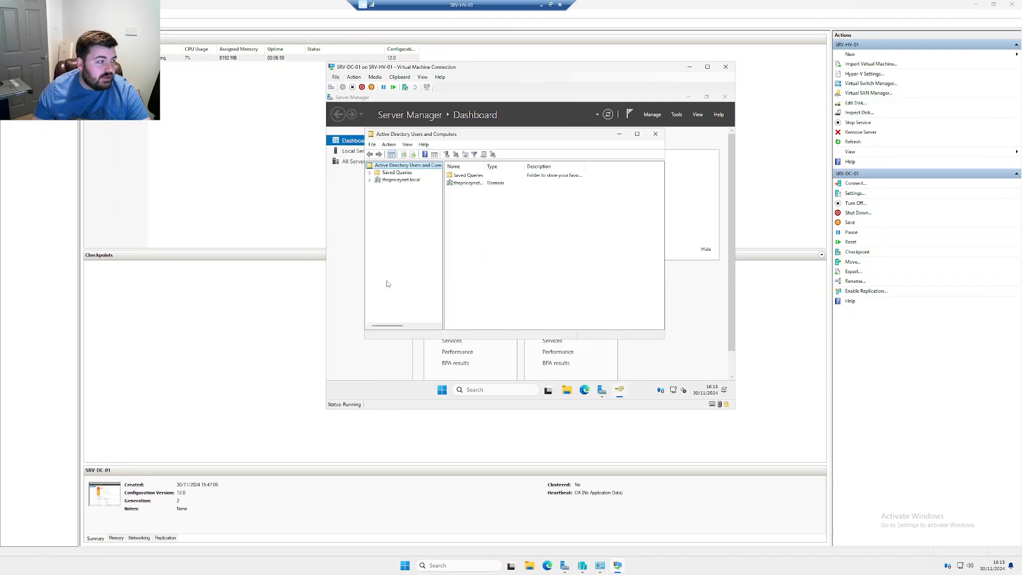
Create an OU named thepriceynet at the thepriceynet.local domain root
left_click(385, 180)
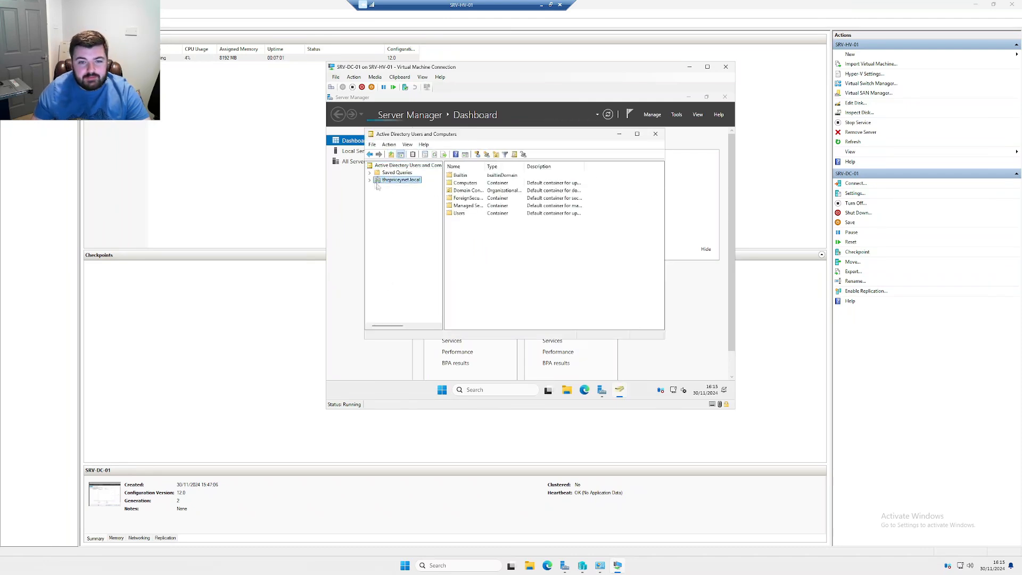
left_click(496, 154)
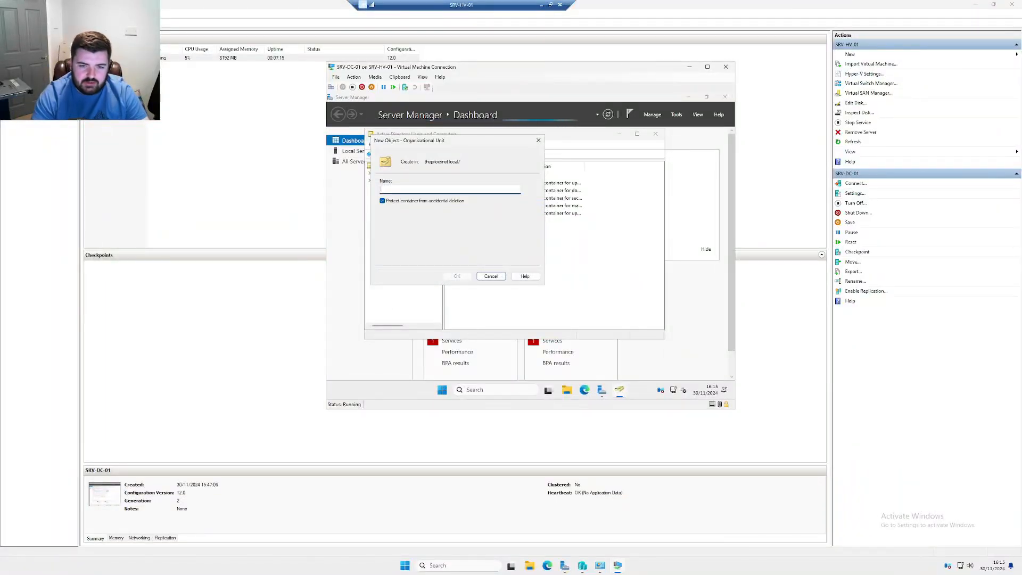
type("thepriceynet")
key("Return")
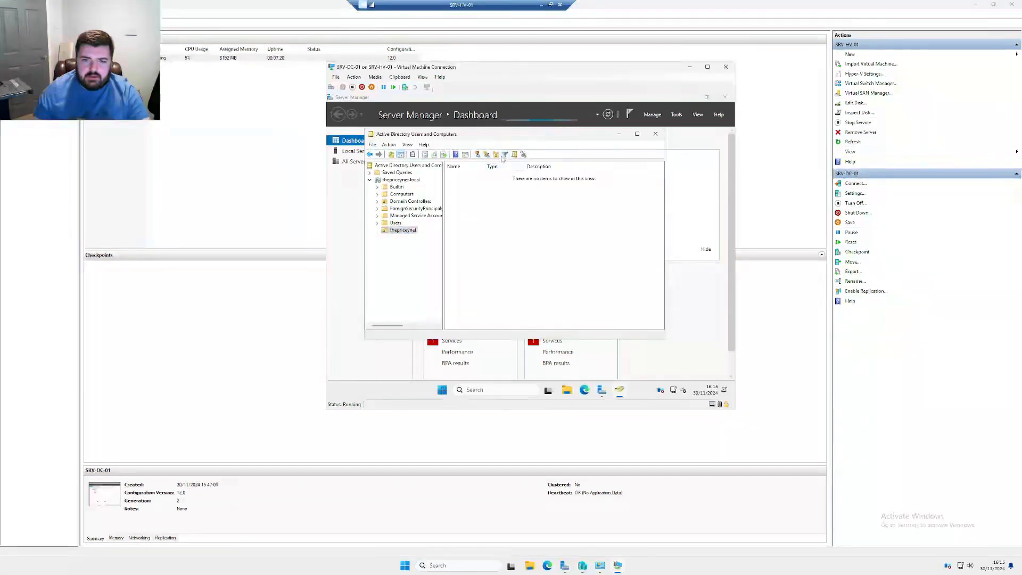
Create Users, Servers and Computers OUs inside thepriceynet
left_click(496, 154)
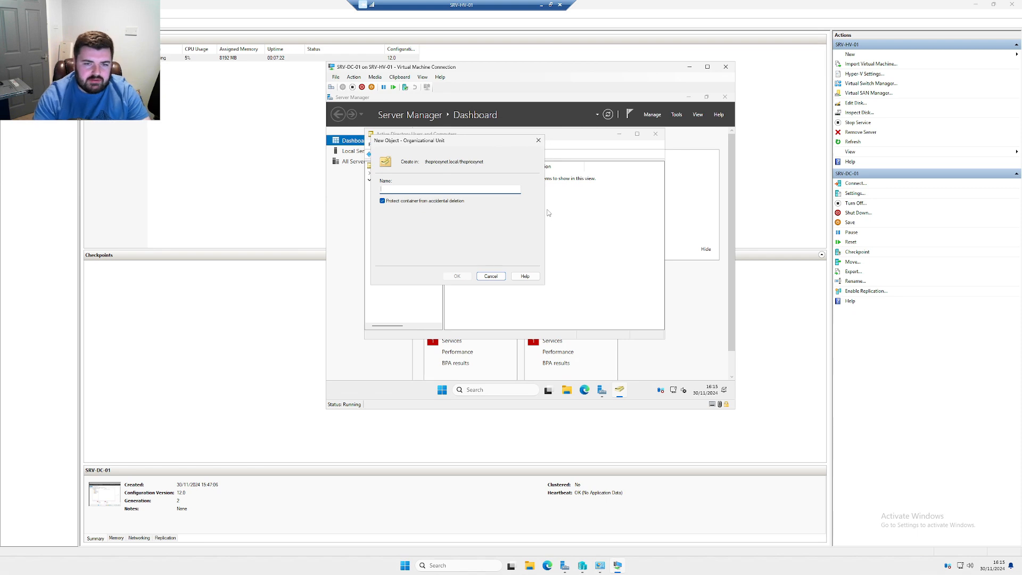
type("Users")
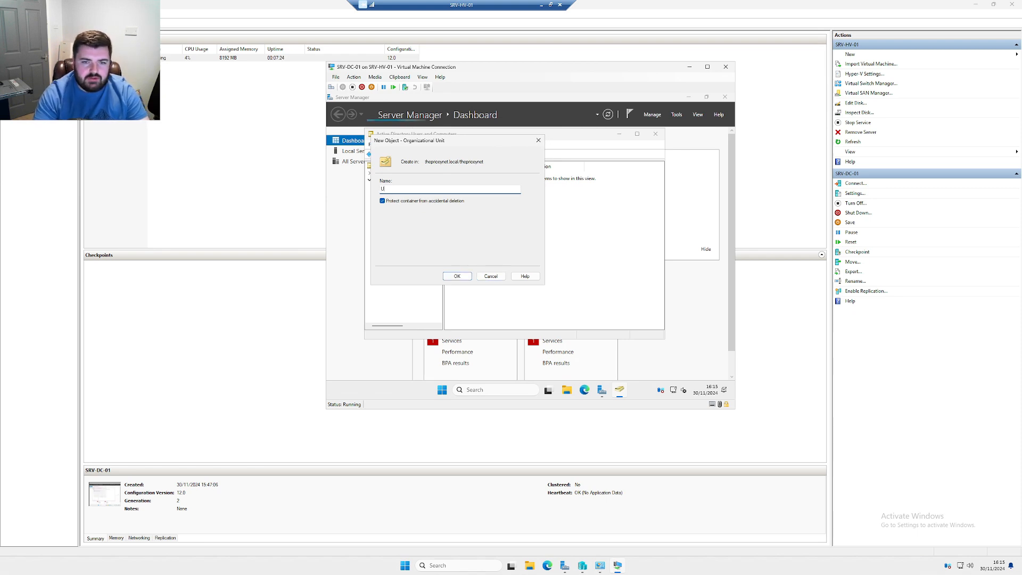
key("Return")
left_click(403, 230)
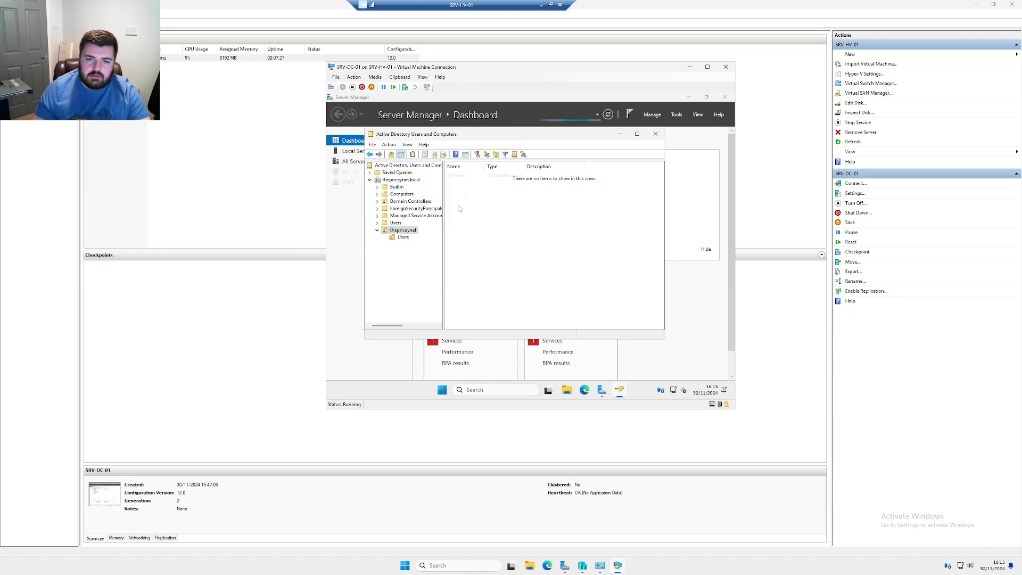
left_click(496, 155)
type("Servers")
left_click(455, 277)
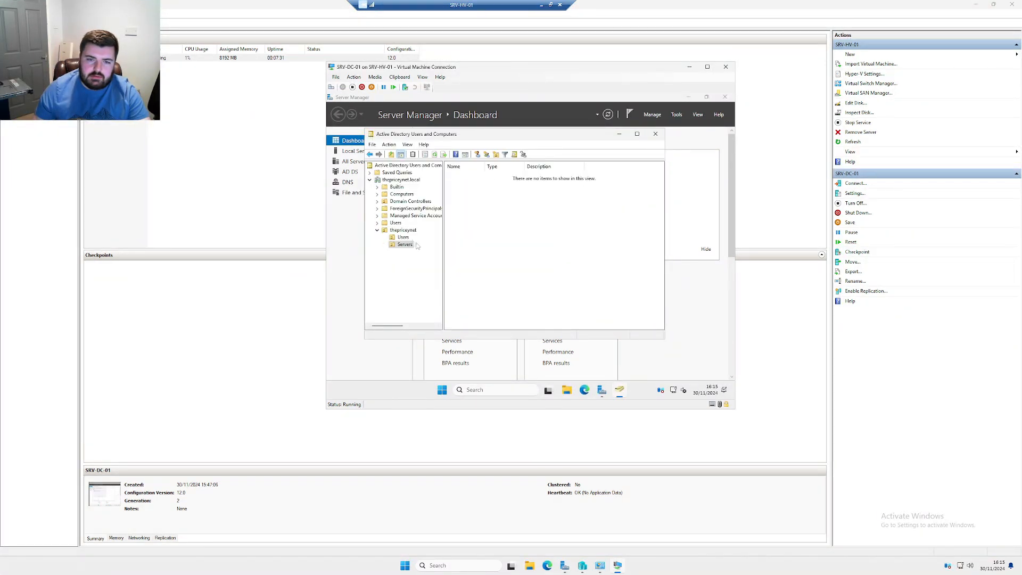
left_click(496, 154)
type("Computers")
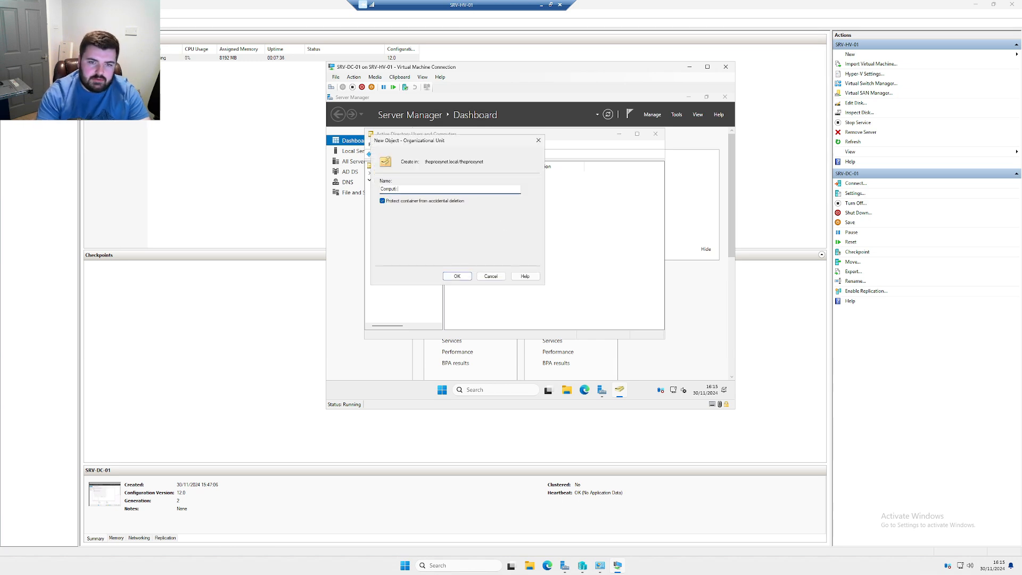
key("Return")
Select the Users OU under thepriceynet and start a new user, entering the first name
left_click(403, 230)
left_click(408, 251)
left_click(403, 238)
left_click(477, 155)
left_click(476, 229)
left_click(436, 183)
Enter the new user's logon name and a password with its confirmation
key("Tab")
key("Tab")
key("Tab")
key("Tab")
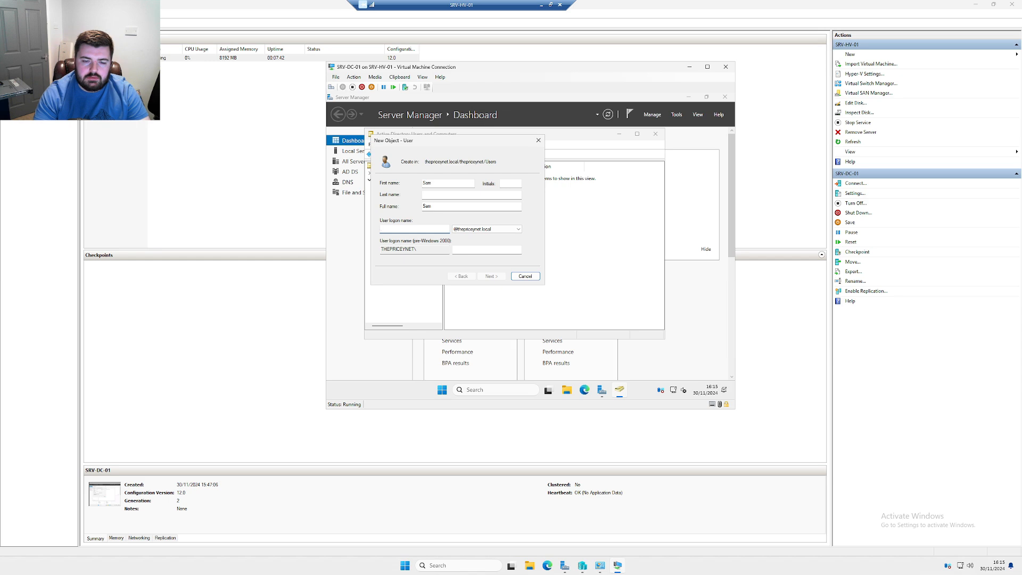
type("sam")
key("Return")
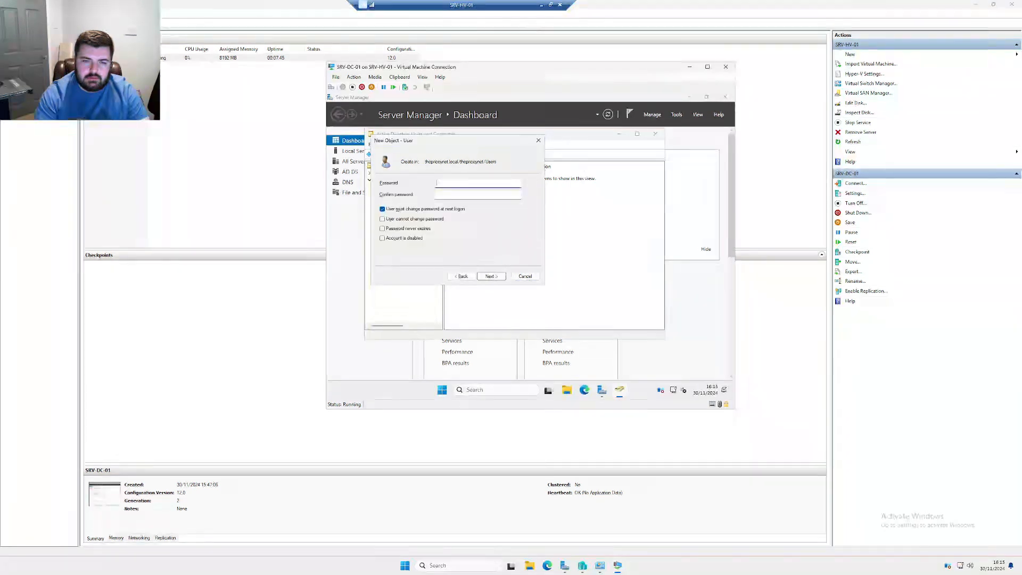
type("••••••••••")
key("Tab")
type("••")
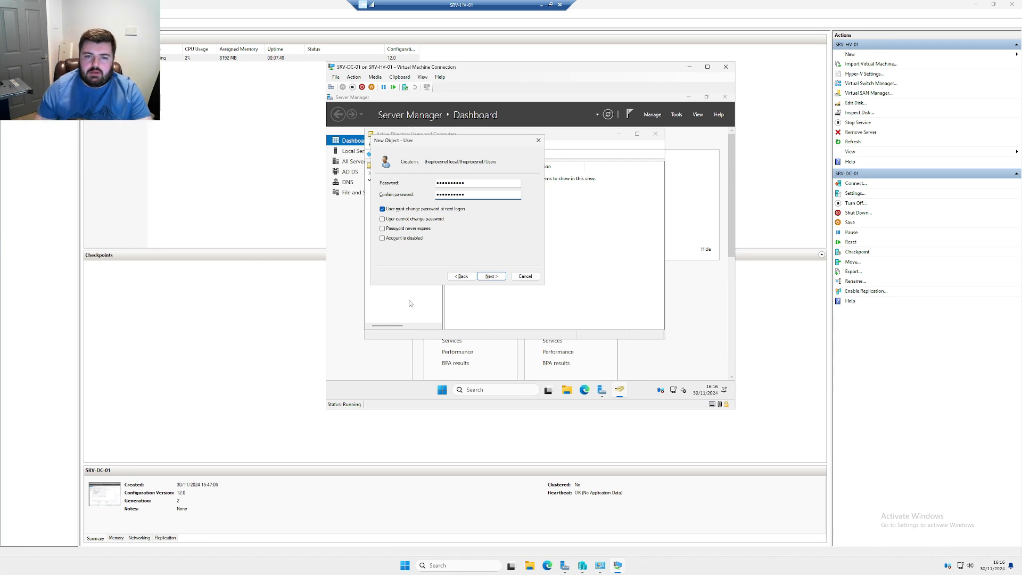
Untick 'User must change password at next logon', retype matching passwords, and finish creating the user
left_click(382, 209)
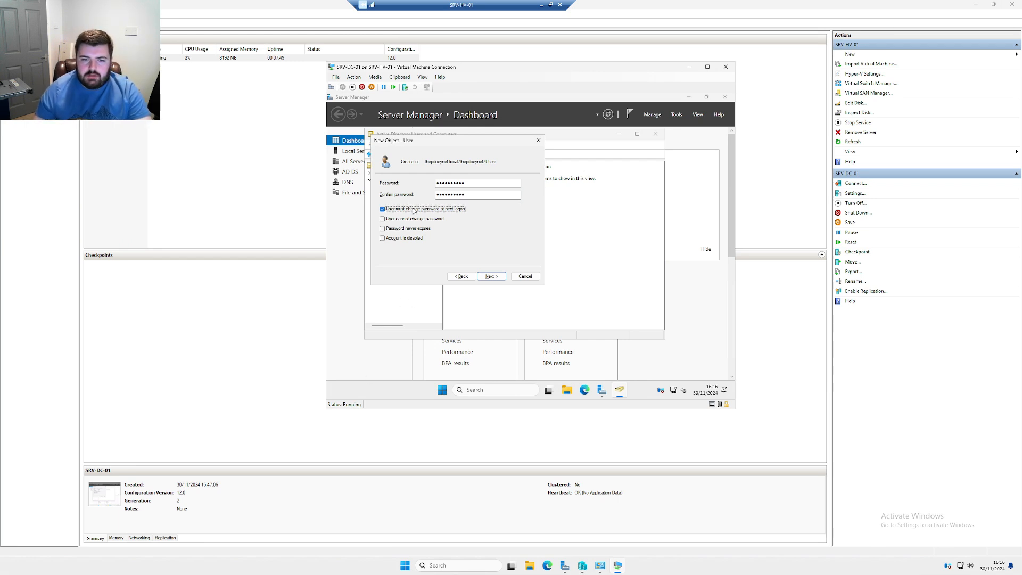
left_click(489, 277)
left_click(559, 272)
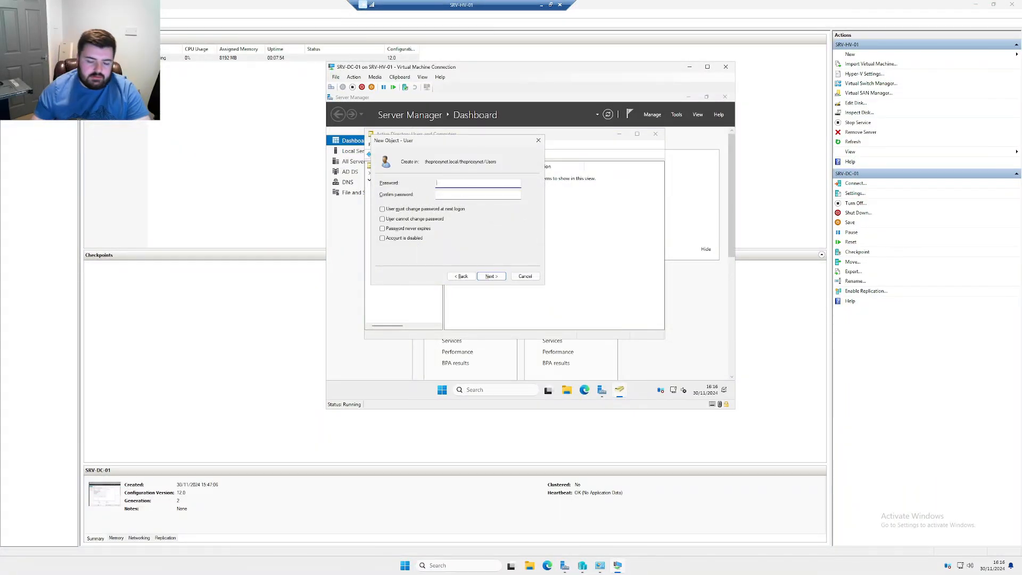
type("••••••••••")
key("Tab")
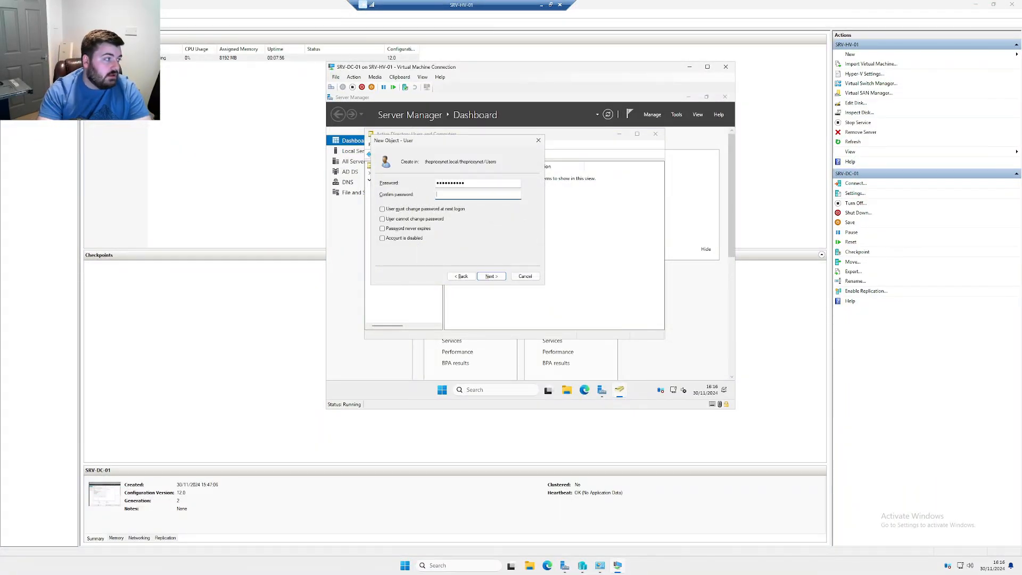
type("••••••••••")
key("Return")
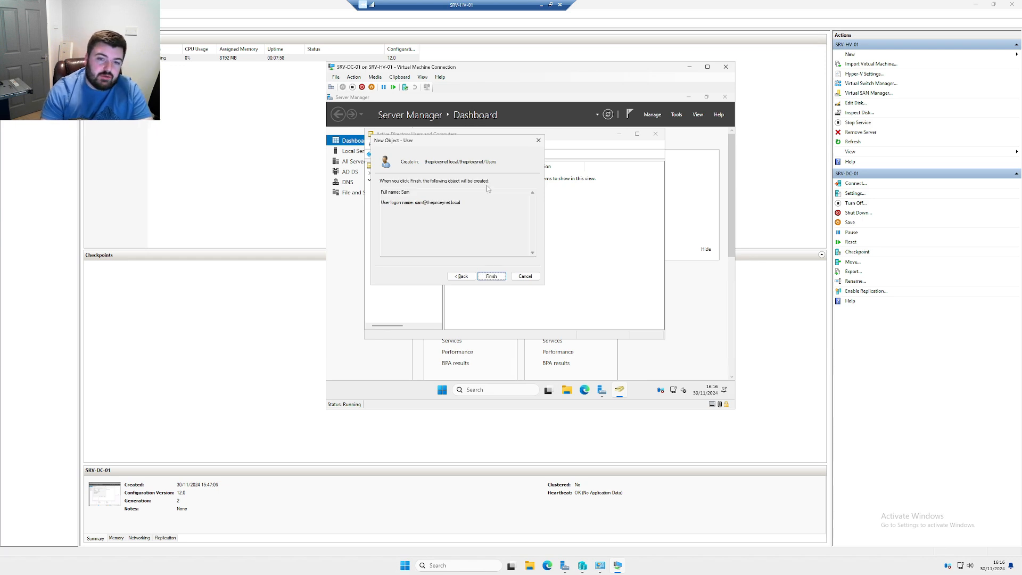
left_click(491, 276)
Check the new user's Member Of tab in Properties, then close it
right_click(462, 176)
left_click(491, 286)
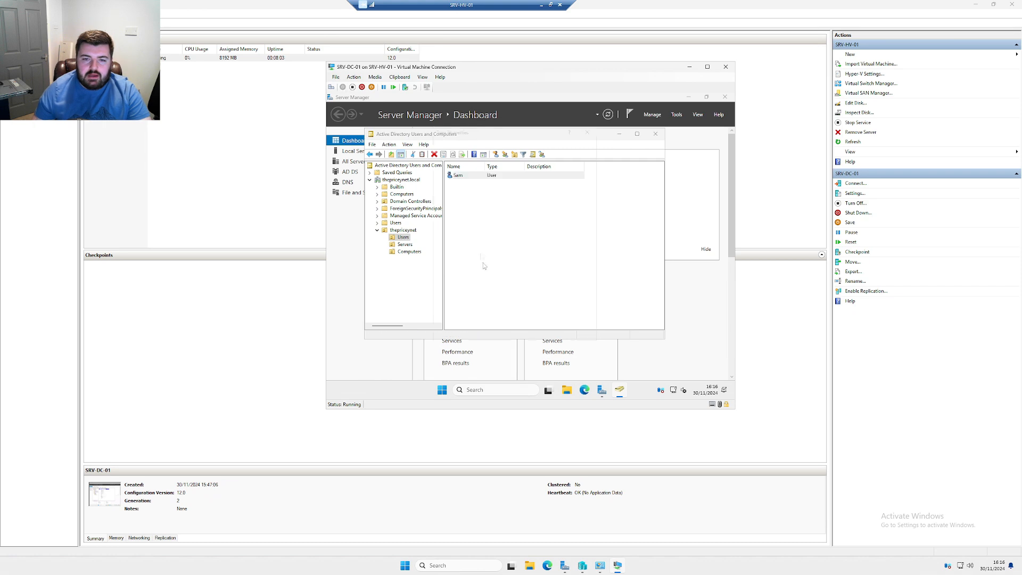
left_click(457, 146)
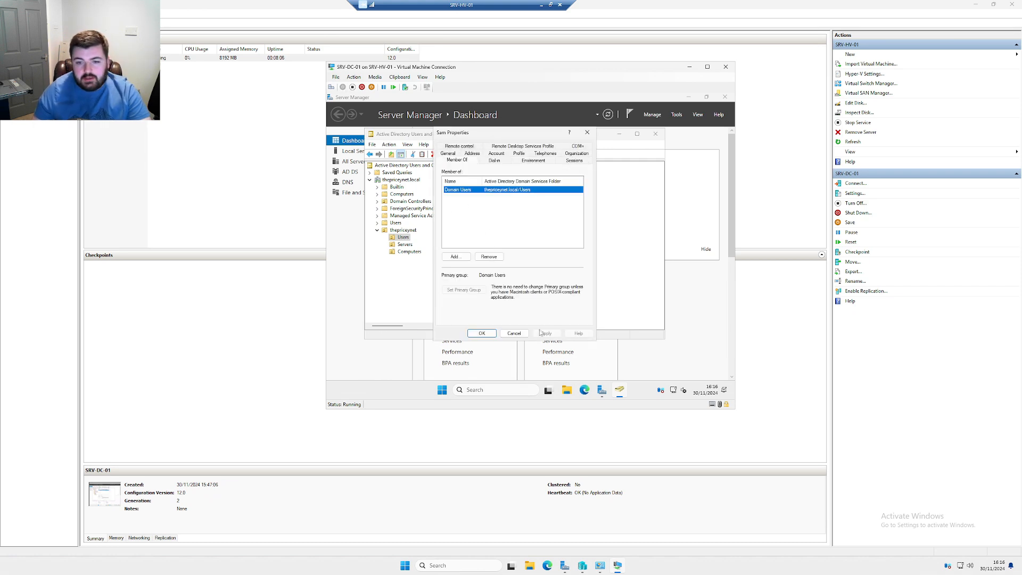
left_click(514, 333)
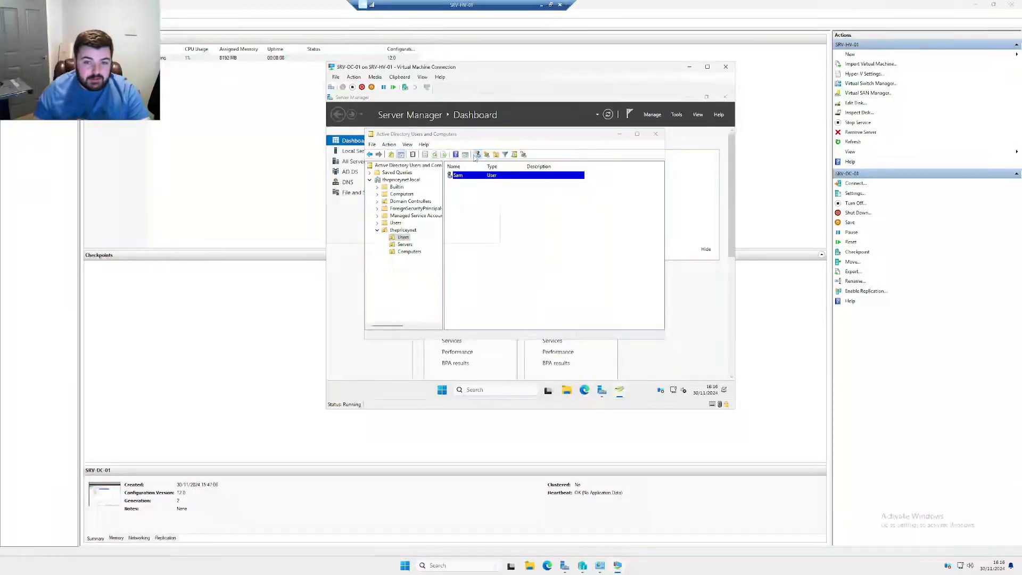
left_click(477, 155)
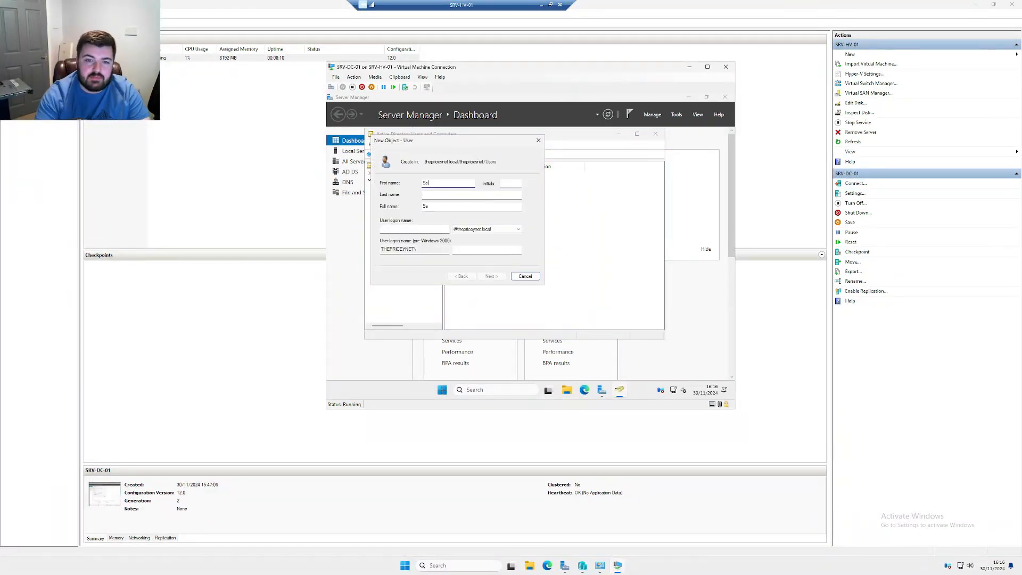
Create a user with last name Admin, an admin logon name and password, no forced password change
key("Tab")
key("Tab")
type("Admin")
key("Tab")
key("Tab")
type("sam.adm")
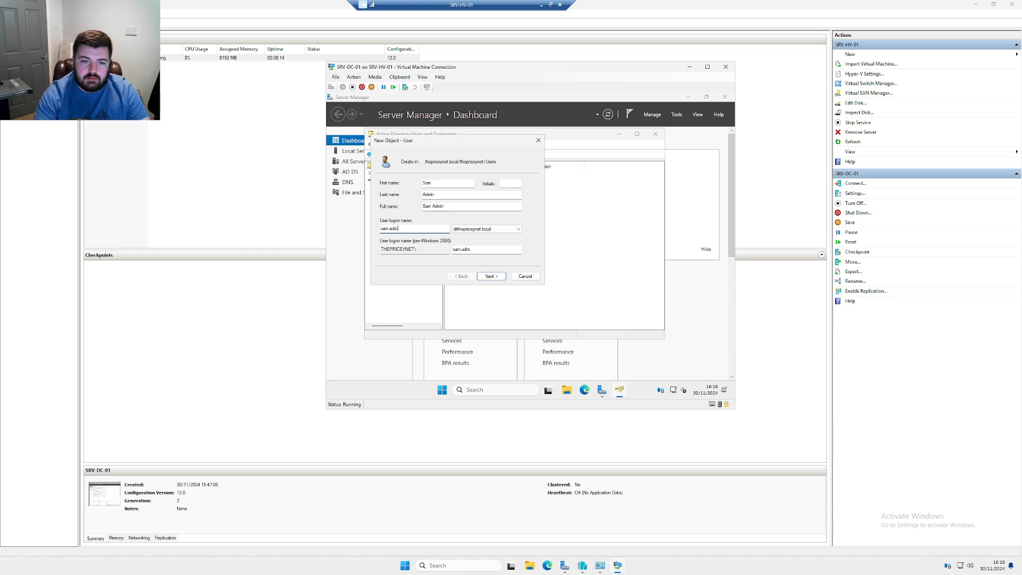
key("Return")
type("********")
key("Tab")
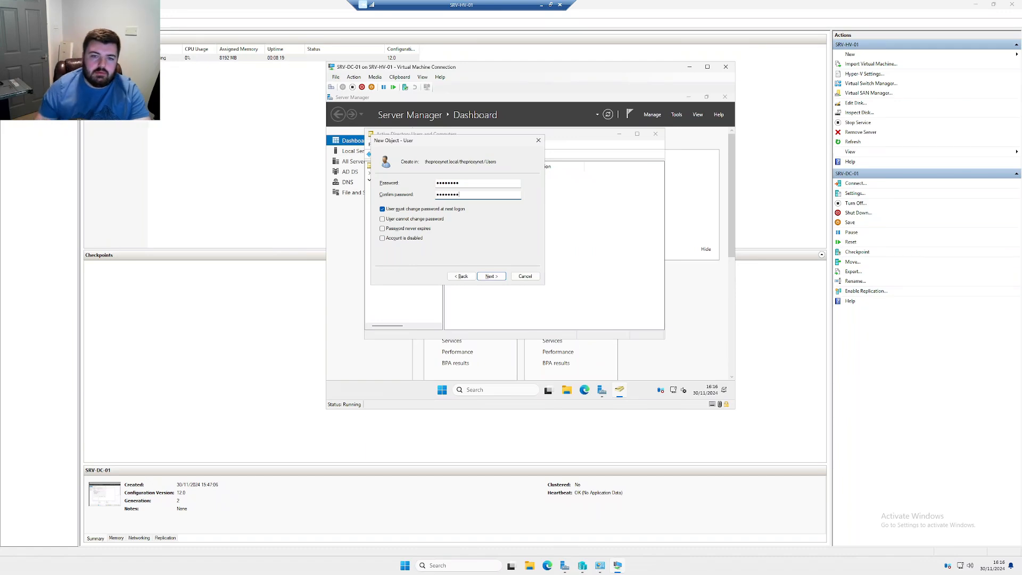
left_click(440, 210)
left_click(491, 276)
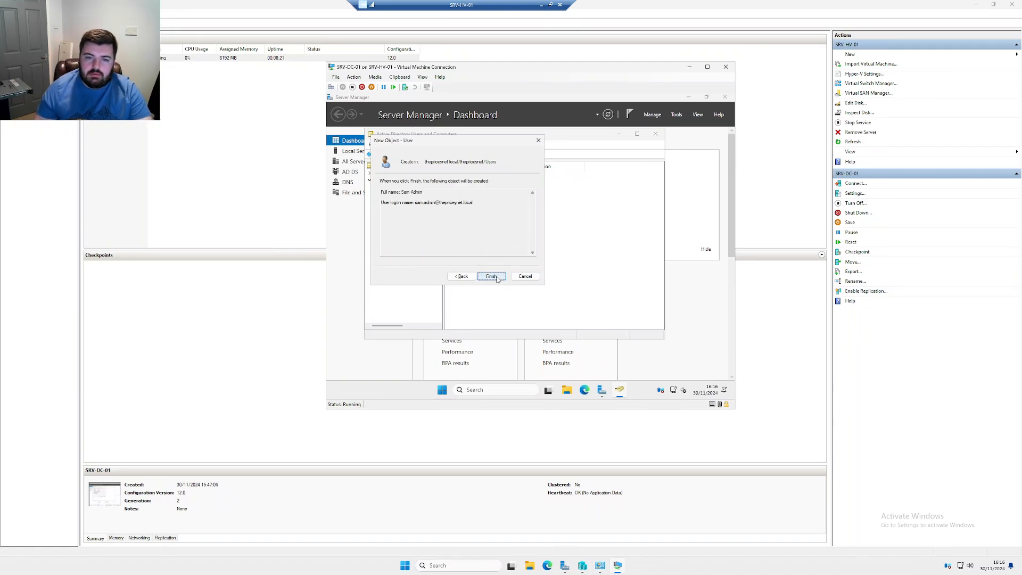
left_click(491, 276)
In the admin user's Member Of tab, add the Administrators and Domain Admins groups
double_click(469, 183)
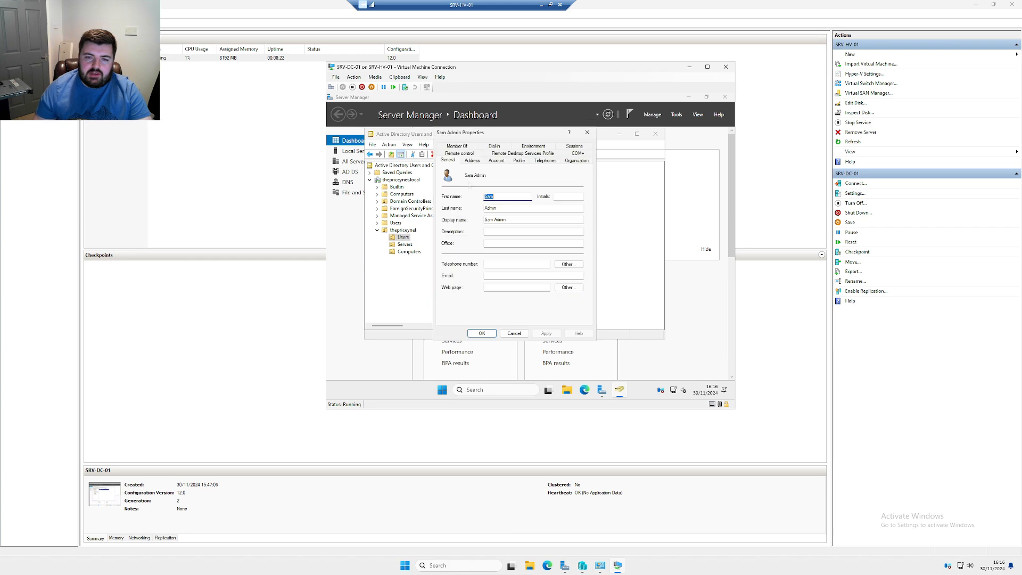
left_click(462, 146)
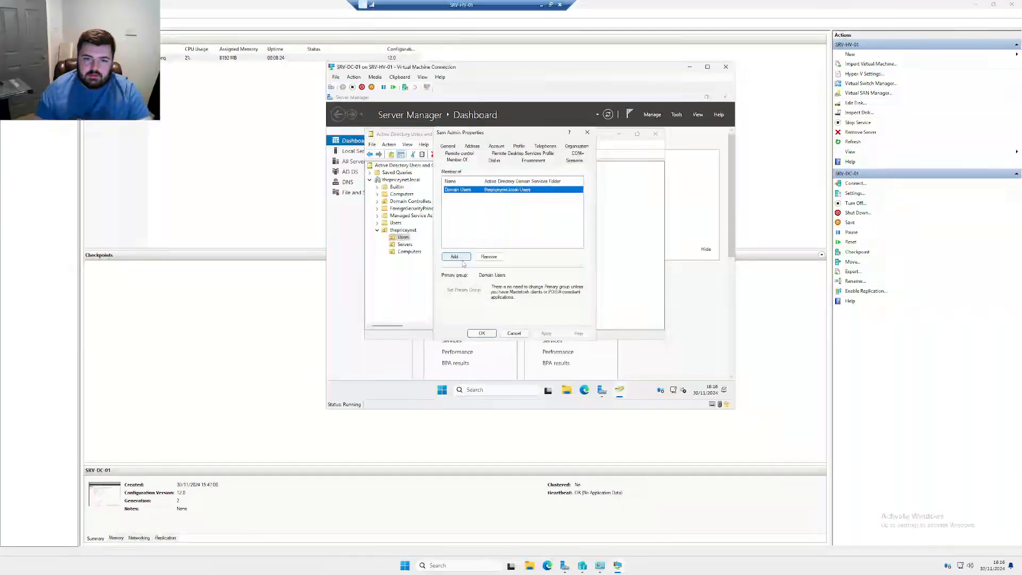
left_click(457, 258)
type("Administrators")
key("Return")
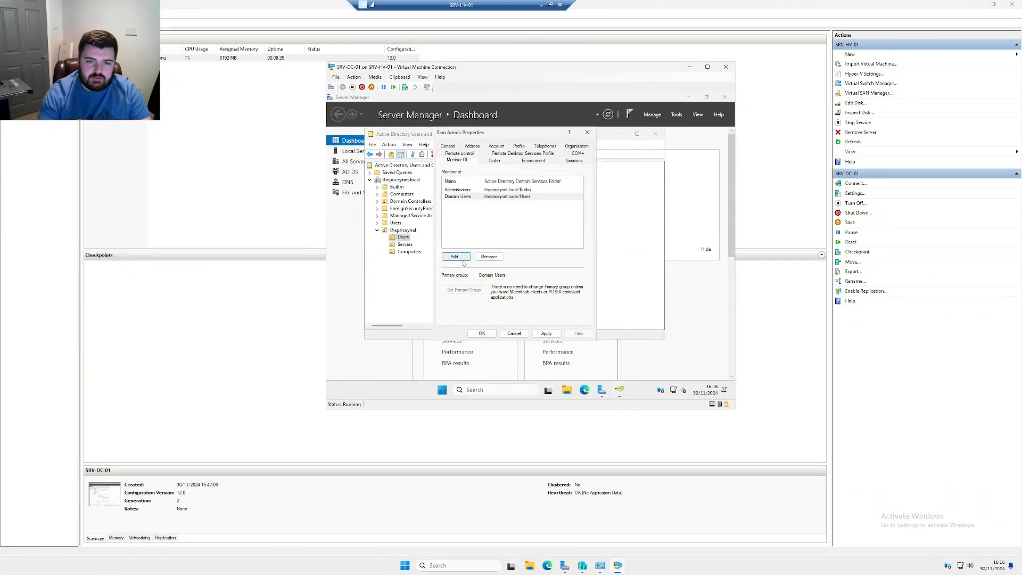
left_click(456, 257)
type("domain")
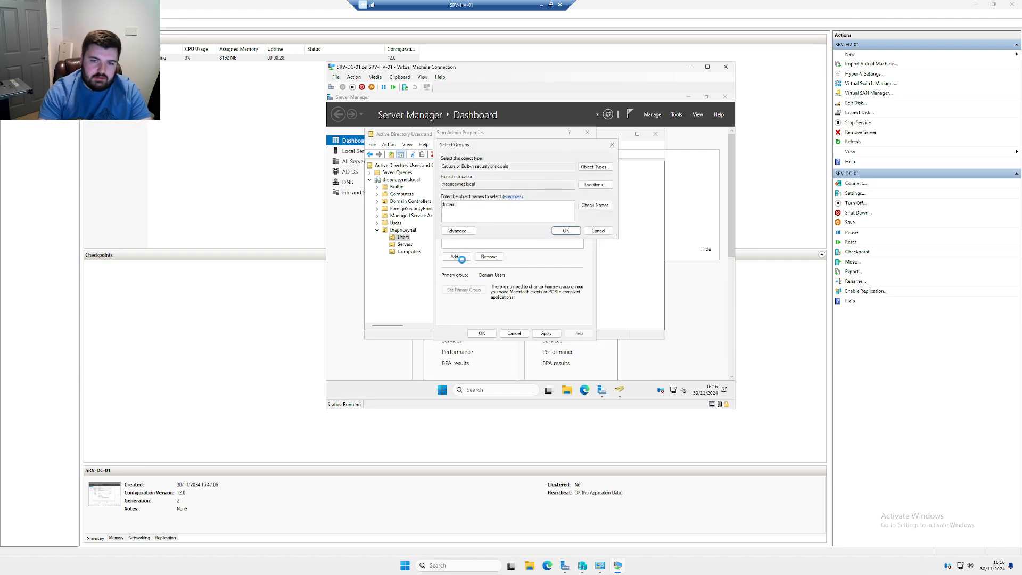
key("Return")
key("Down")
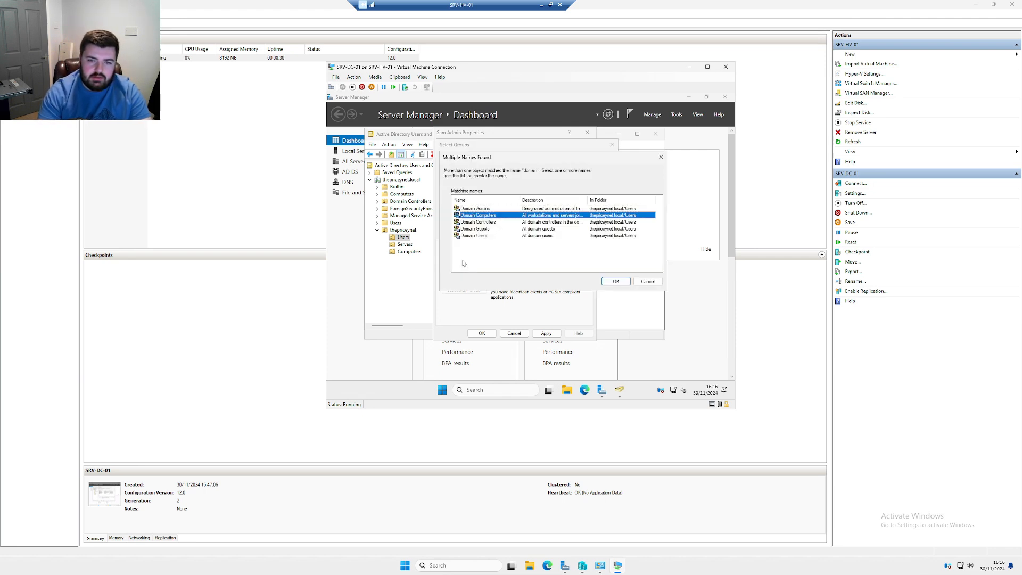
key("Up")
key("Return")
Add the Schema Admins group, review the memberships, and save the properties
left_click(462, 260)
type("schema")
key("Return")
left_click(462, 261)
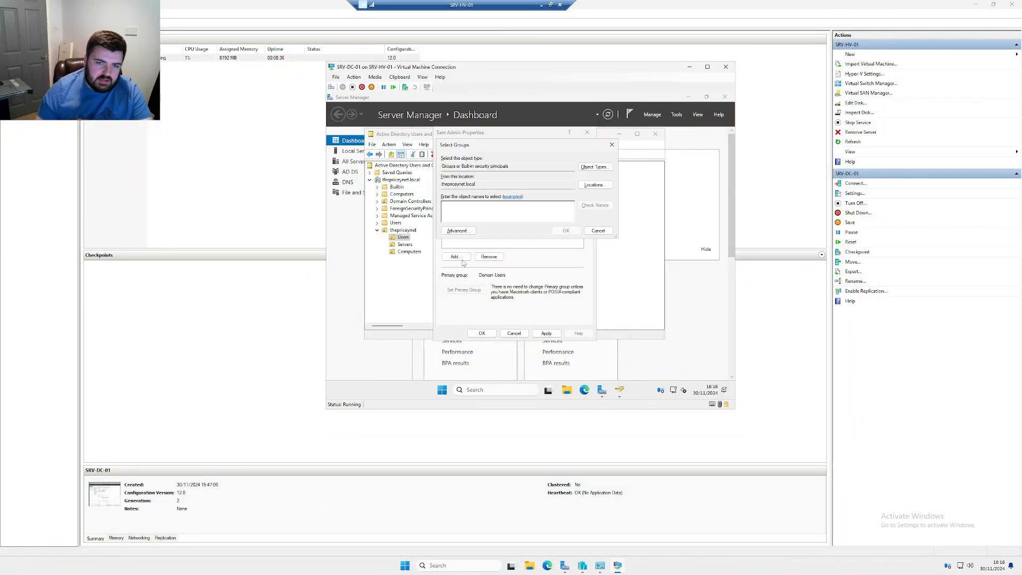
left_click(597, 230)
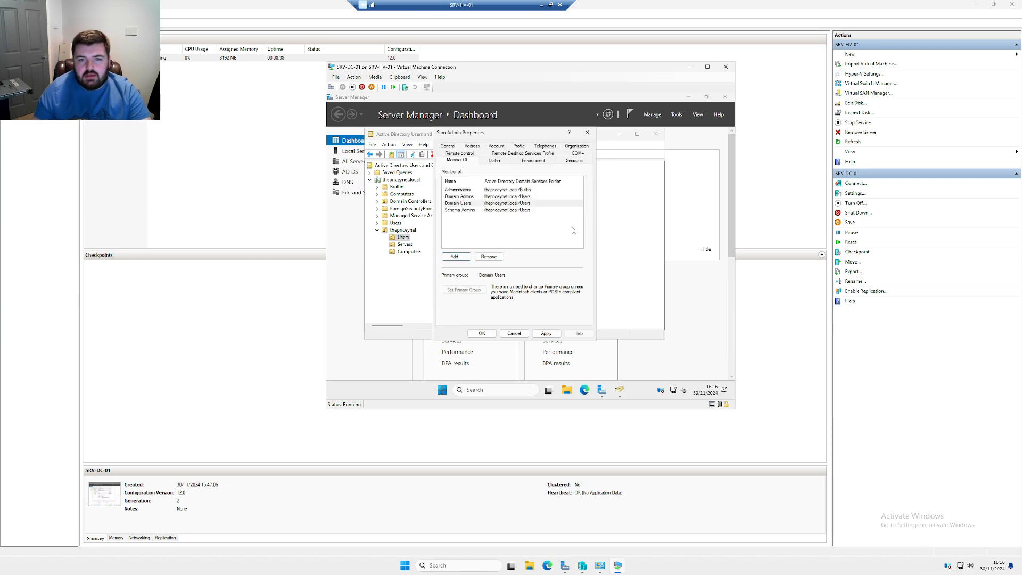
left_click(468, 197)
left_click(482, 211)
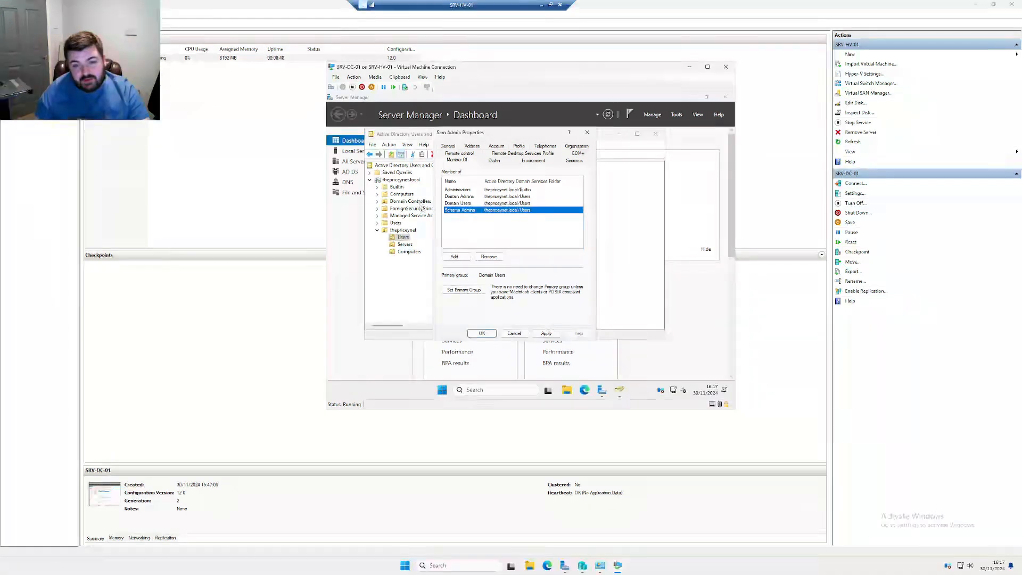
key("Return")
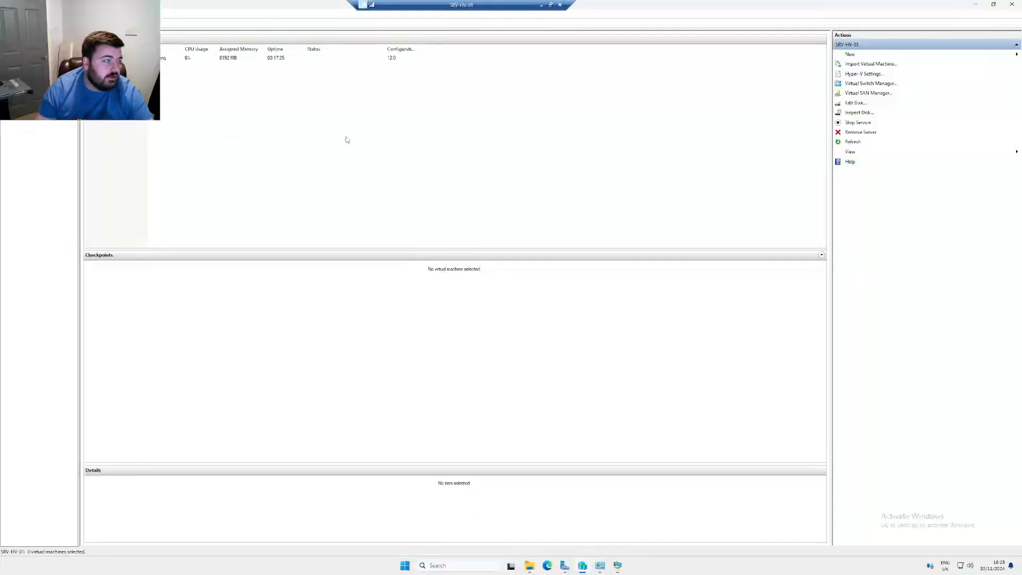
Launch the New Virtual Machine Wizard from SRV-HV-01's Actions pane via New > Virtual Machine
left_click(864, 56)
left_click(956, 56)
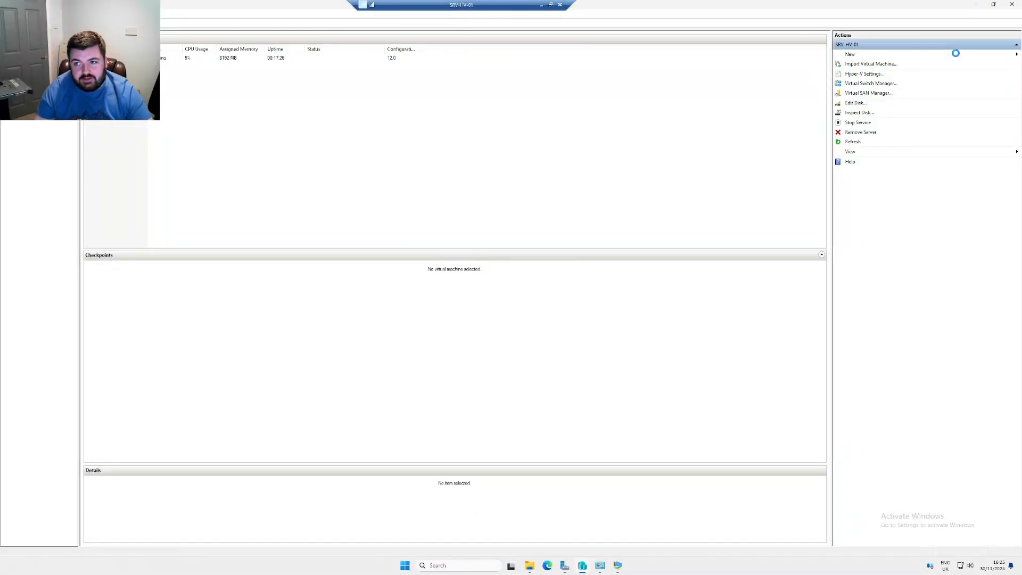
Name the new VM PRICEYNET-PC-1, keep the default generation and memory, and connect it to External Network
left_click(565, 372)
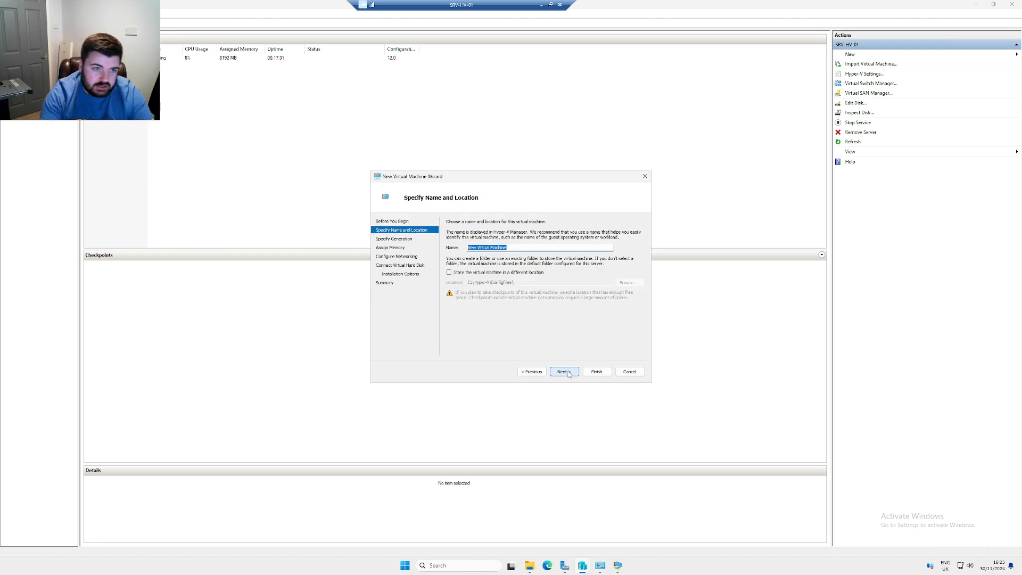
type("PR")
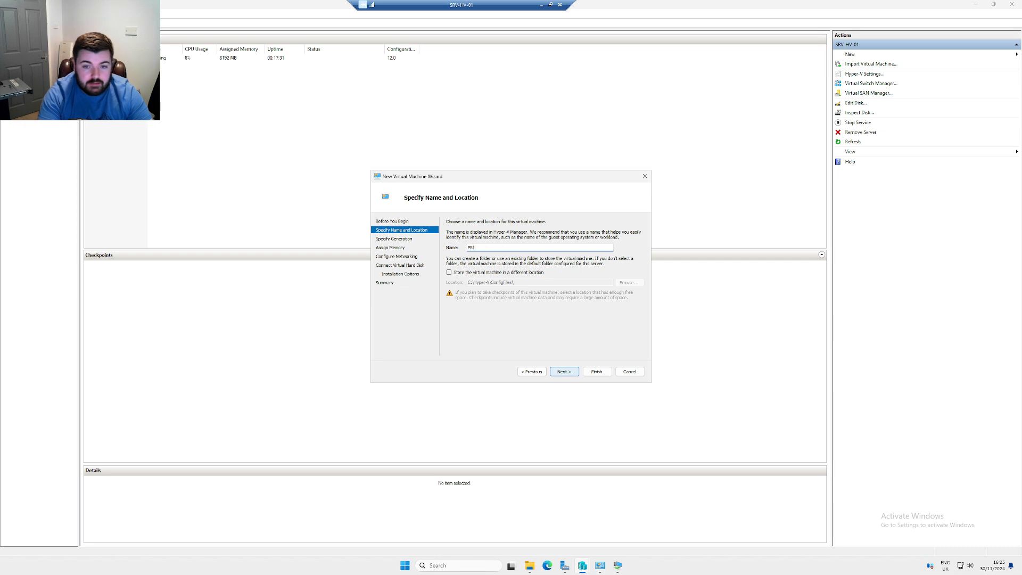
type("ICEYNET-PC-1")
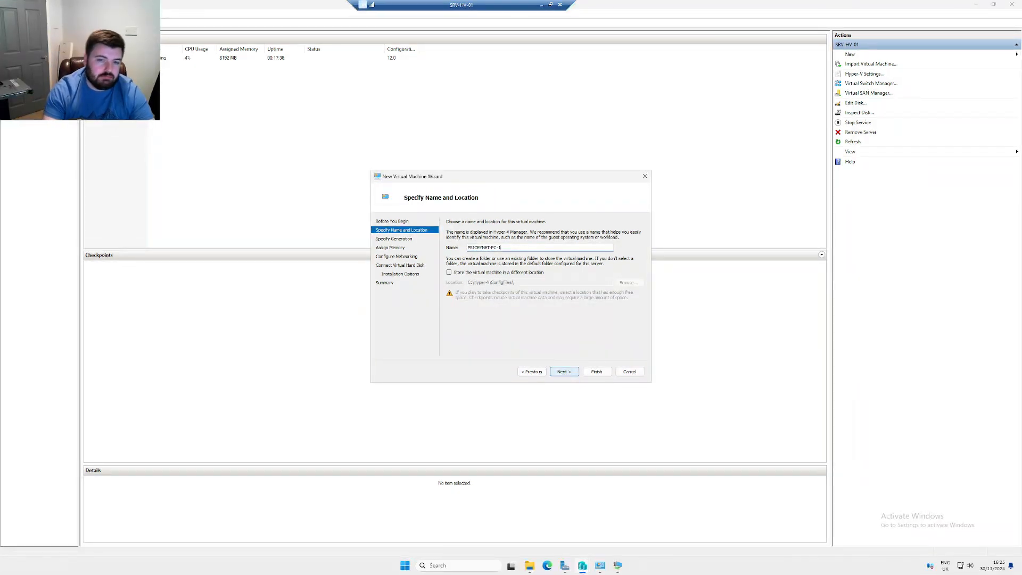
left_click(563, 372)
left_click(564, 371)
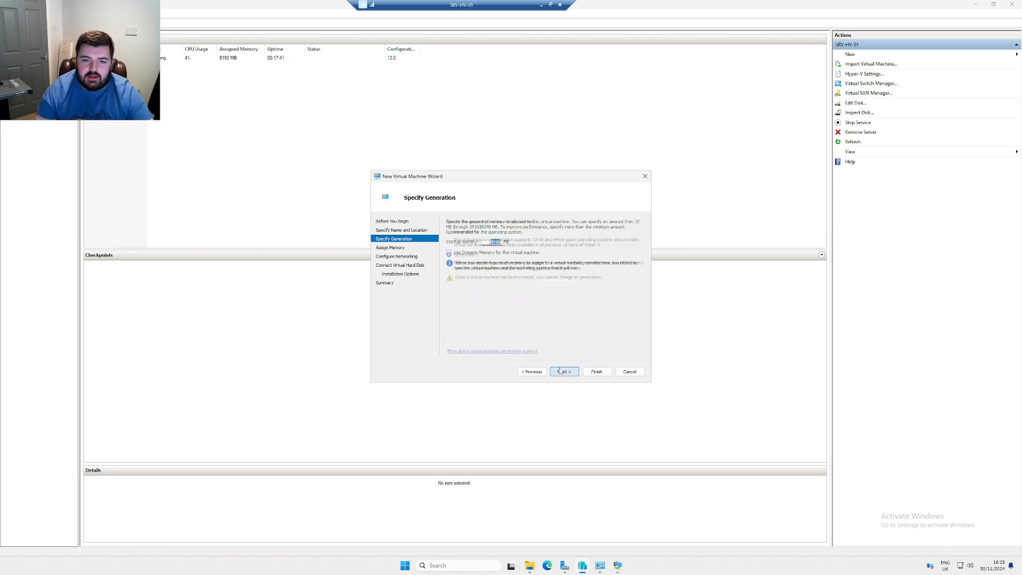
left_click(563, 372)
left_click(490, 237)
left_click(490, 250)
left_click(562, 370)
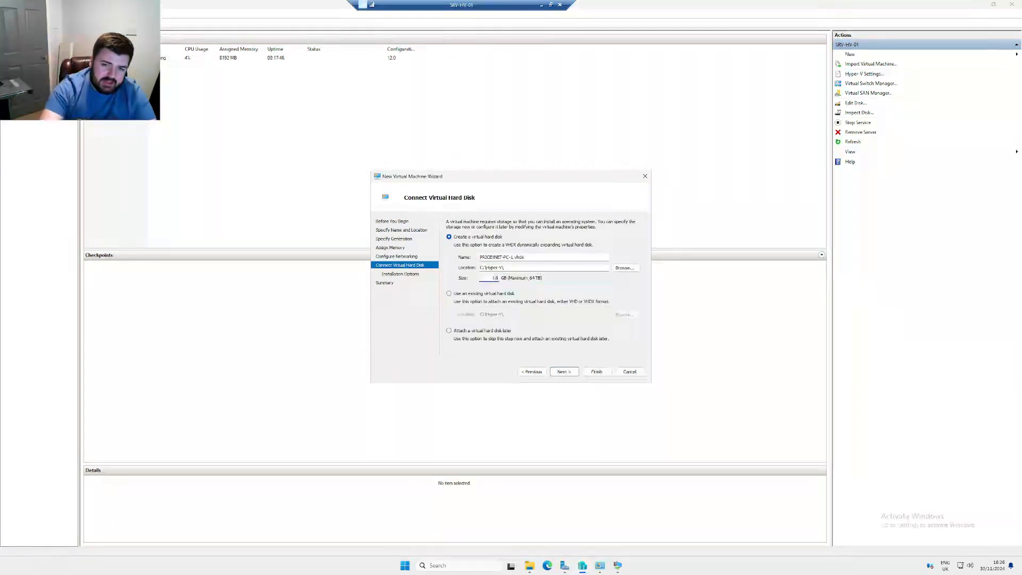
Keep the new virtual hard disk, install from the first ISO image file, and finish the wizard
left_click(563, 372)
left_click(483, 291)
left_click(484, 248)
left_click(469, 276)
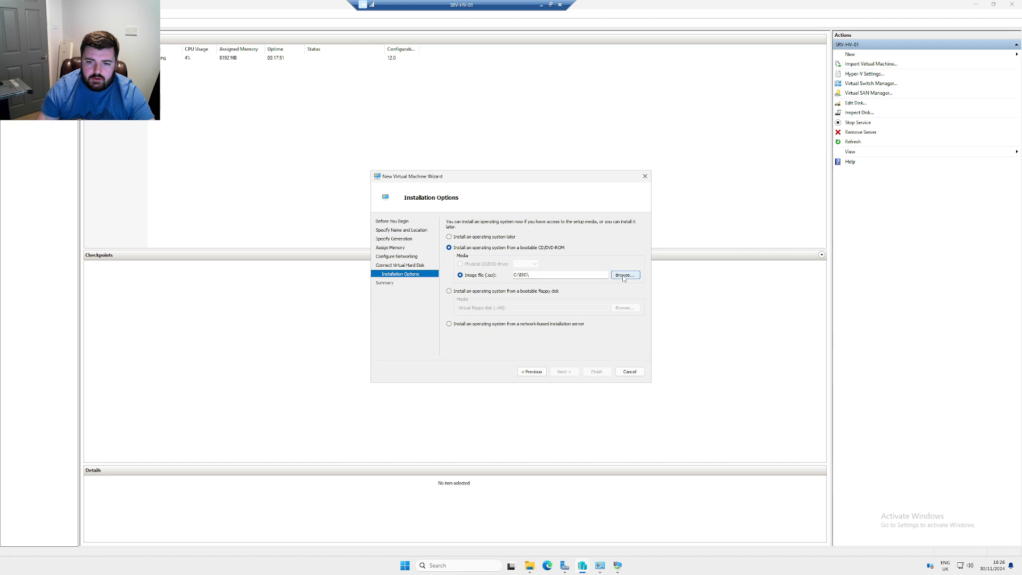
left_click(624, 277)
double_click(514, 251)
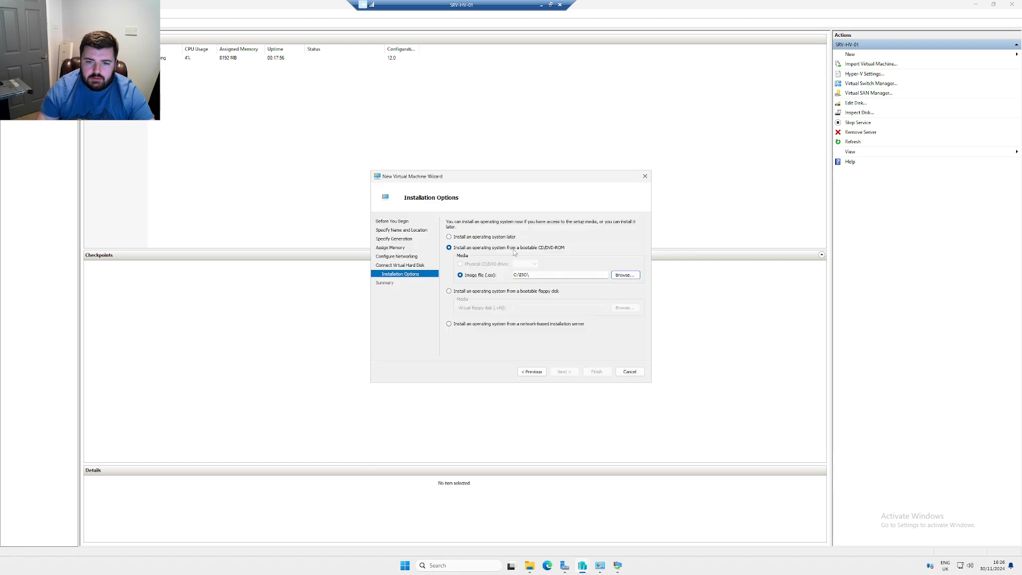
left_click(566, 374)
left_click(597, 372)
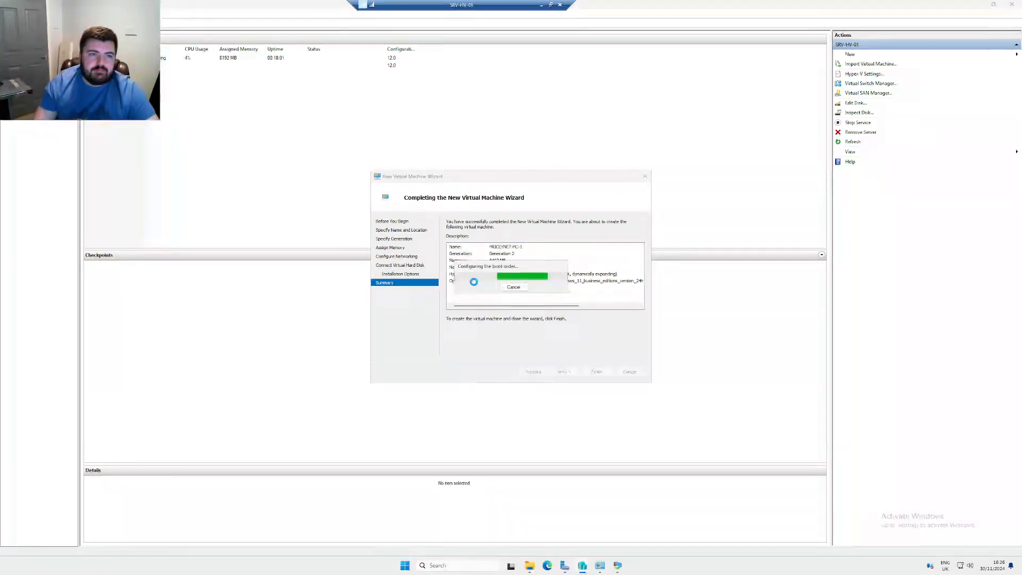
Start PRICEYNET-PC-1, reset it, and press Space to boot from the installation disc
right_click(176, 65)
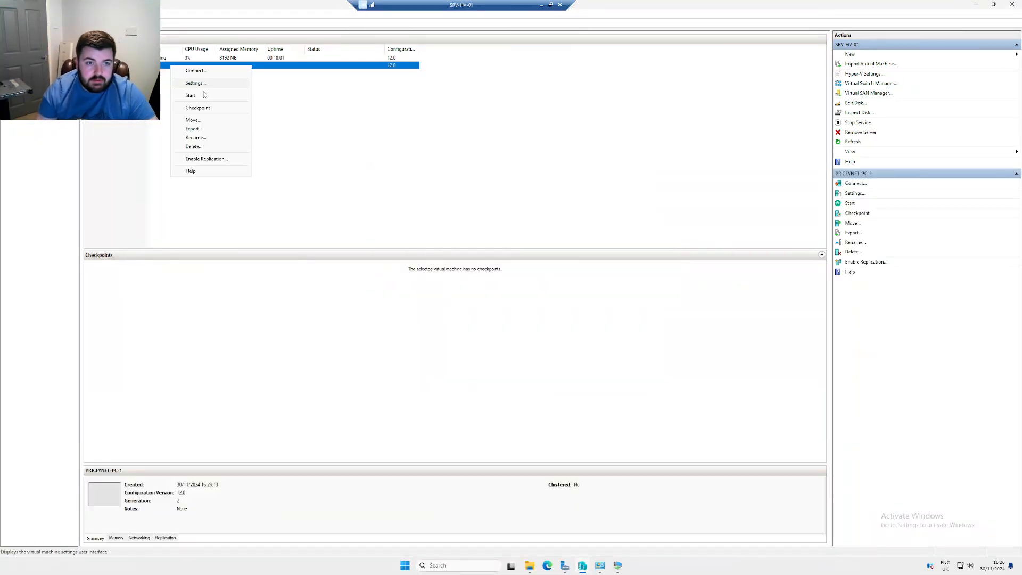
left_click(203, 97)
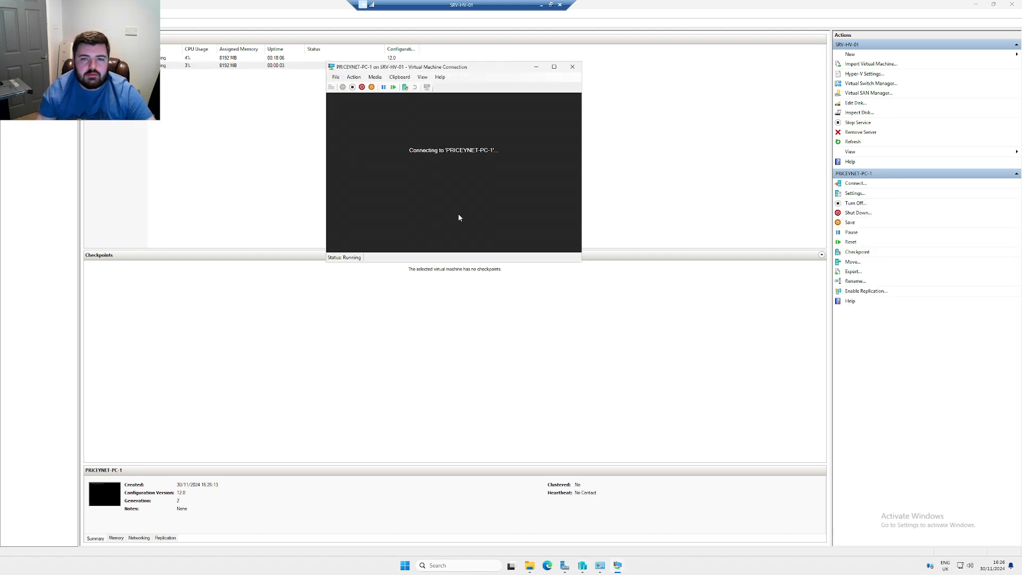
left_click(353, 77)
left_click(367, 87)
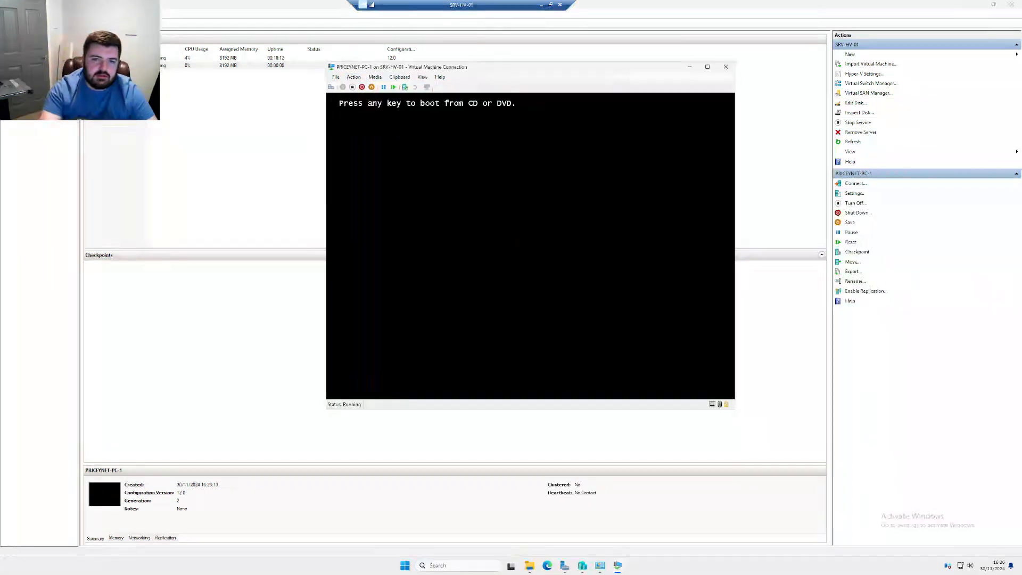
key("space")
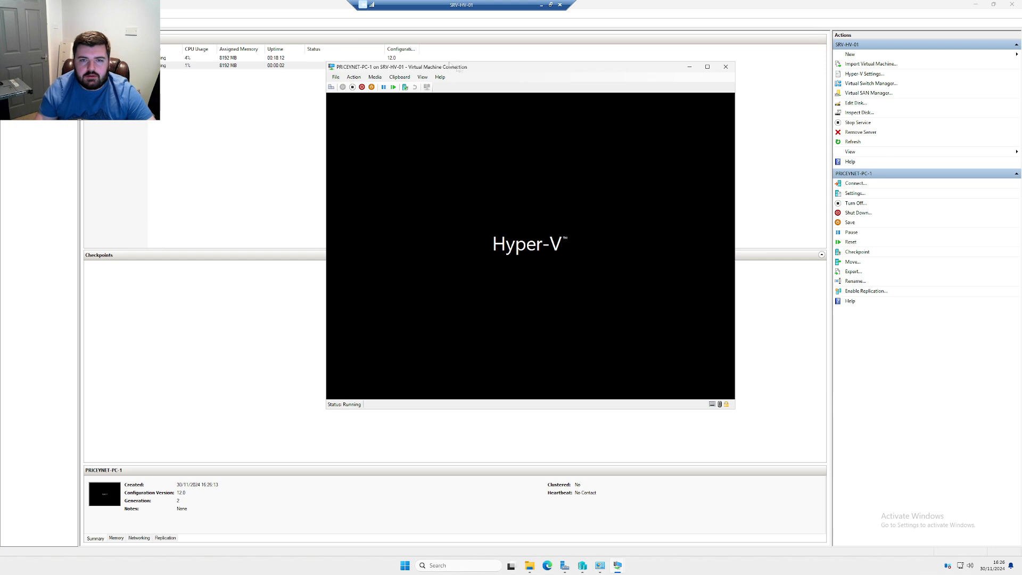
left_click_drag(460, 69, 443, 62)
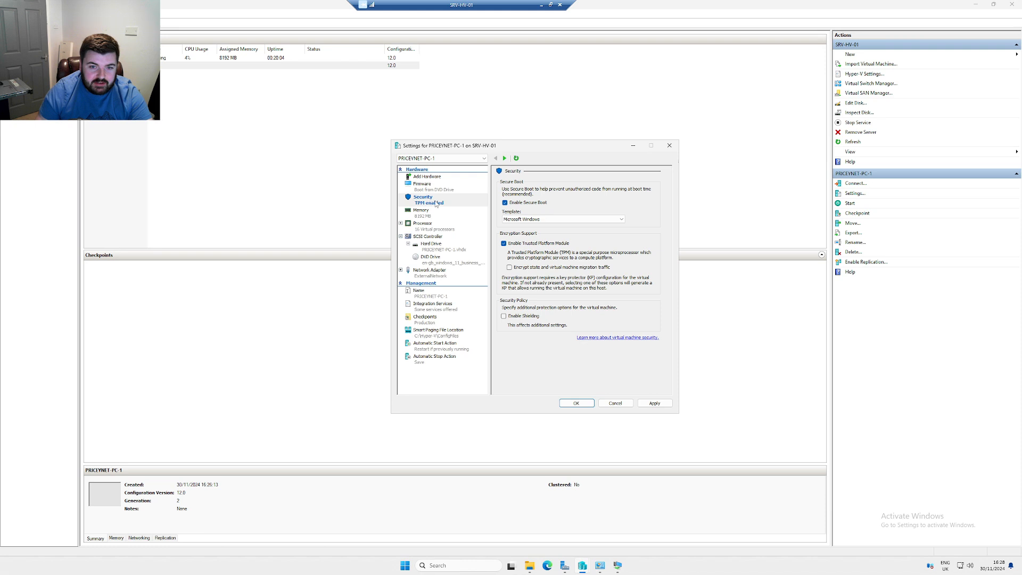
Apply the Enable Trusted Platform Module security setting to PRICEYNET-PC-1
left_click(654, 402)
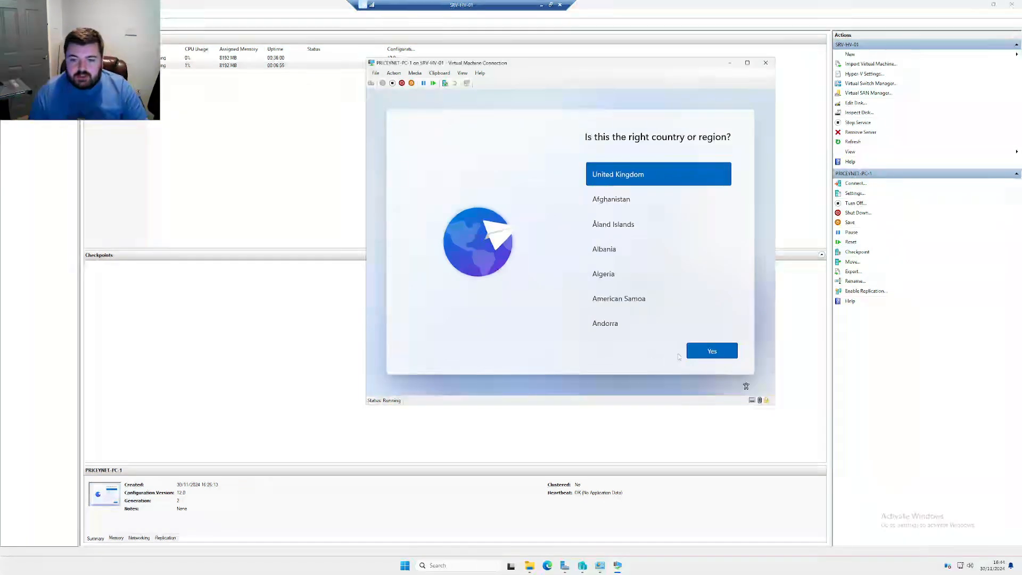
Confirm United Kingdom region and keyboard, skip a second layout, and name the device PRICEYNET-PC-0
left_click(712, 357)
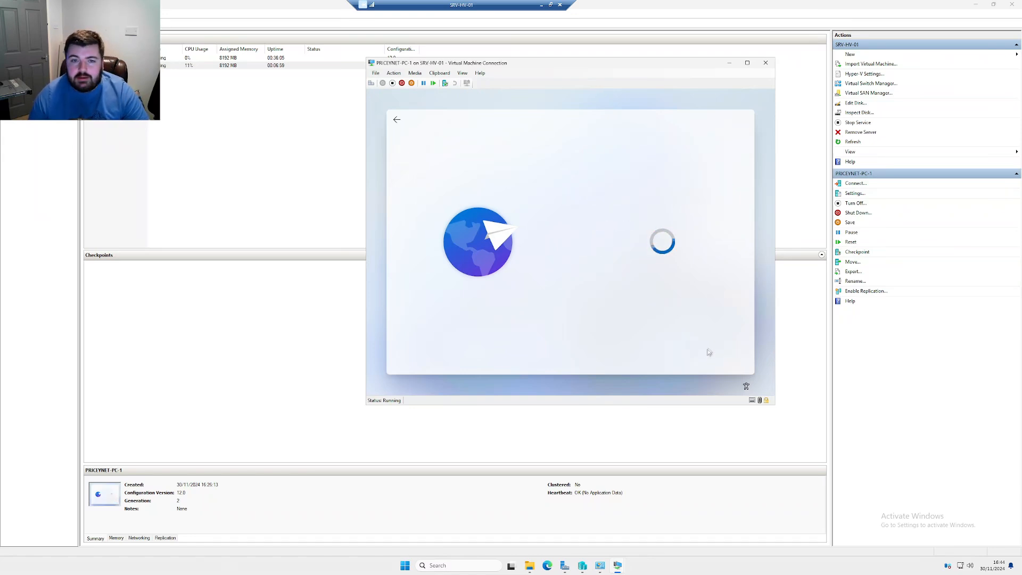
left_click(705, 351)
left_click(706, 351)
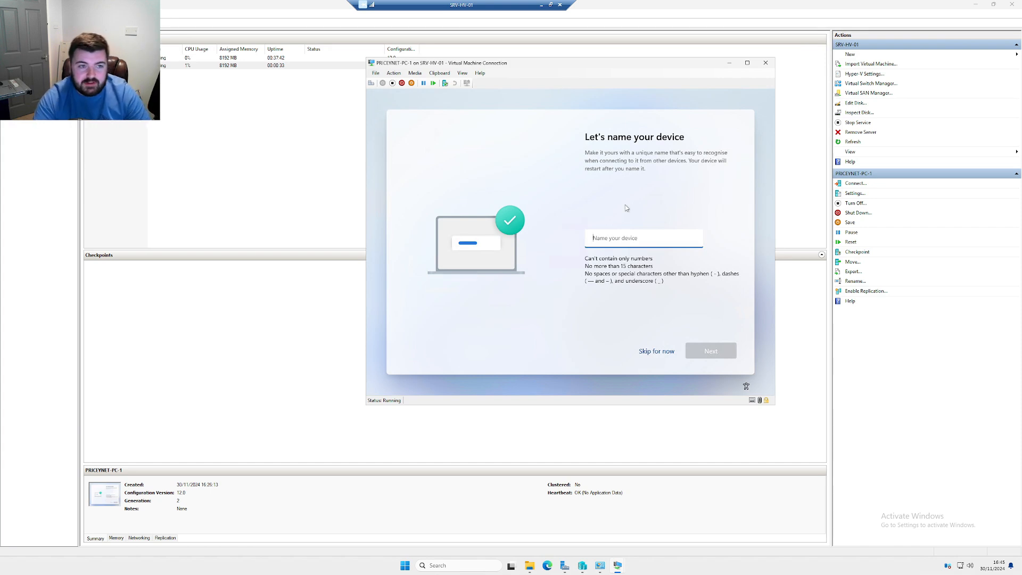
type("PRICEYNET")
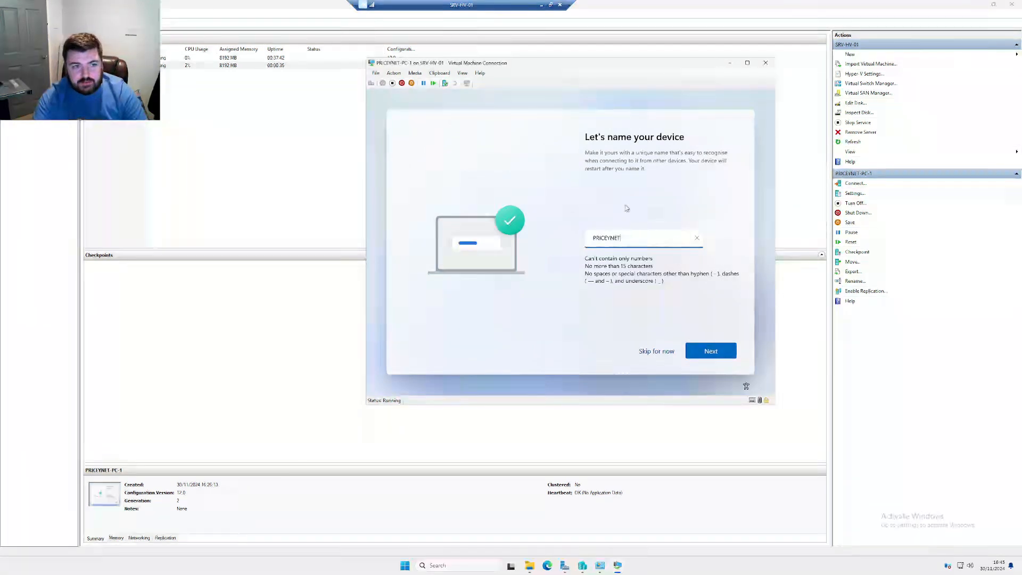
type("-PC-0")
key("Return")
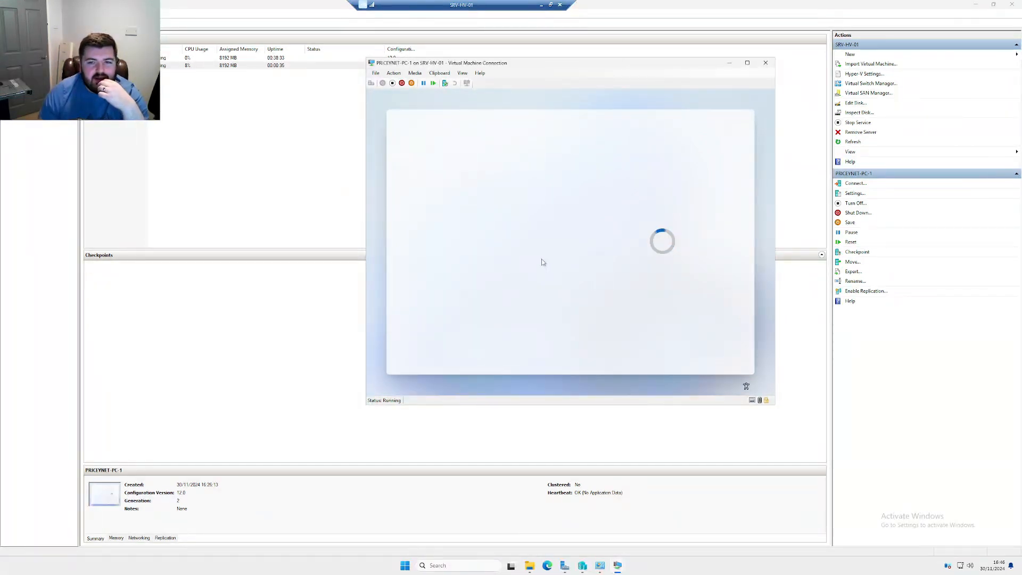
Choose work or school setup and switch to the domain join sign-in option
left_click(613, 276)
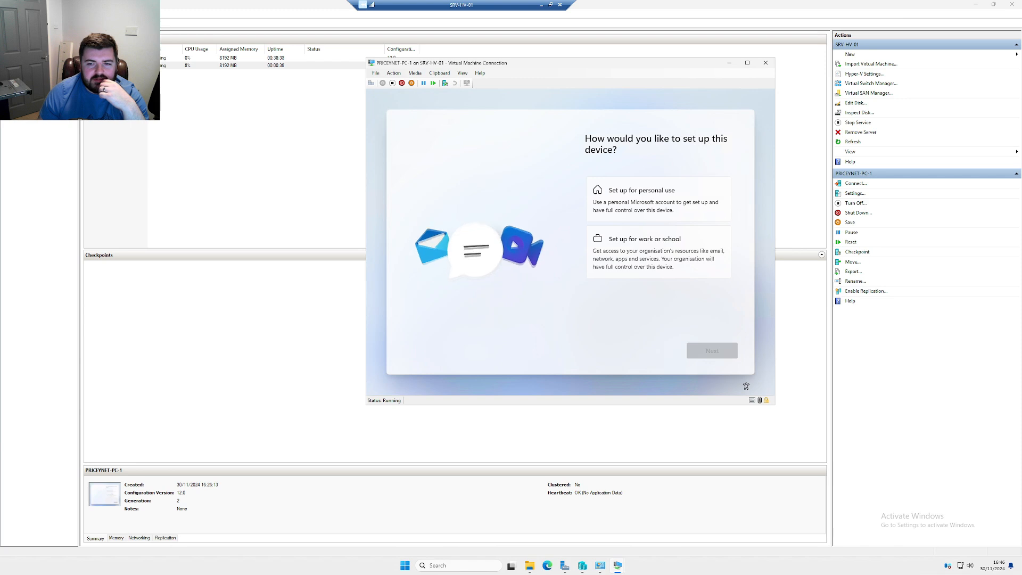
left_click(713, 351)
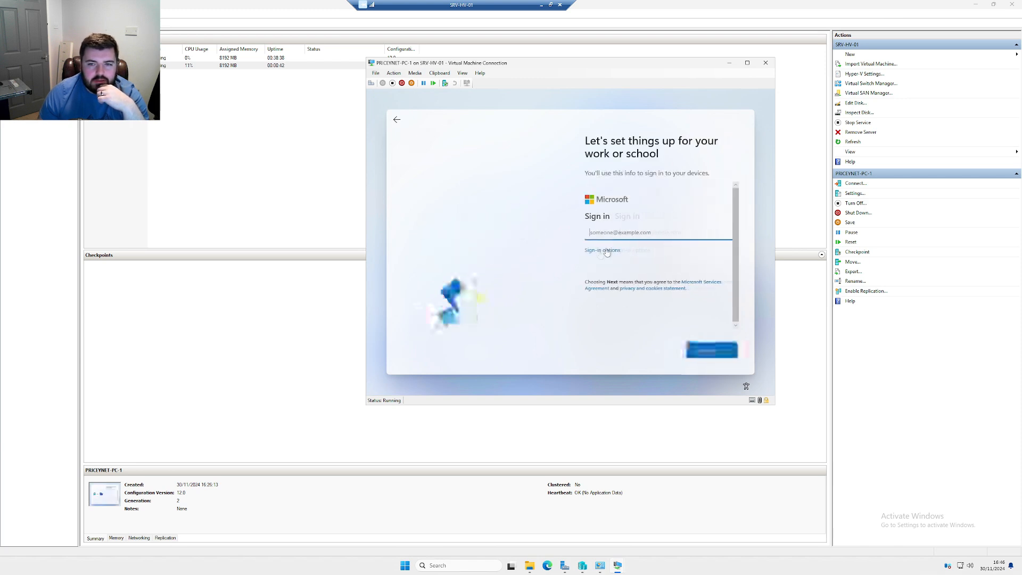
left_click(601, 249)
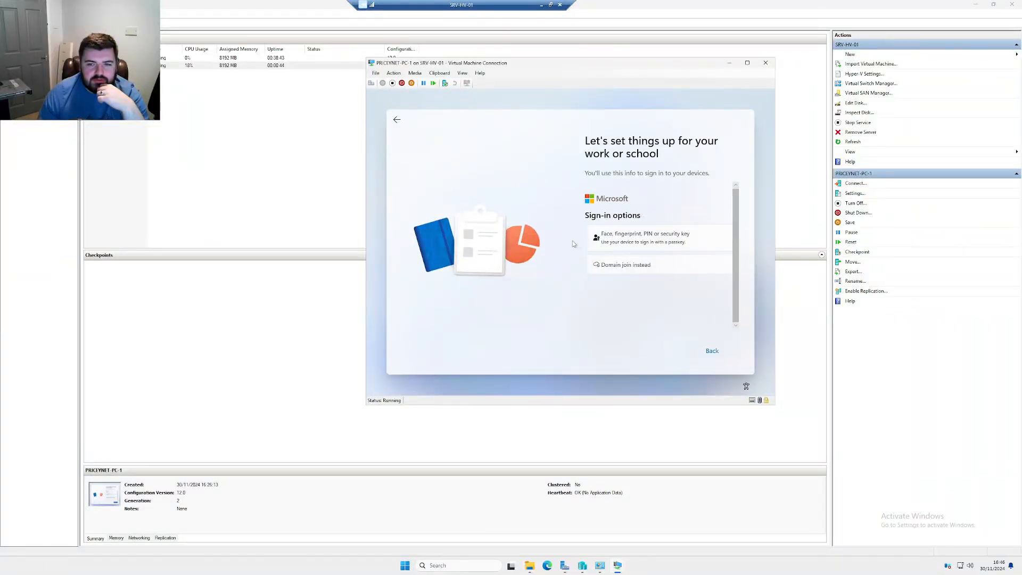
left_click(628, 266)
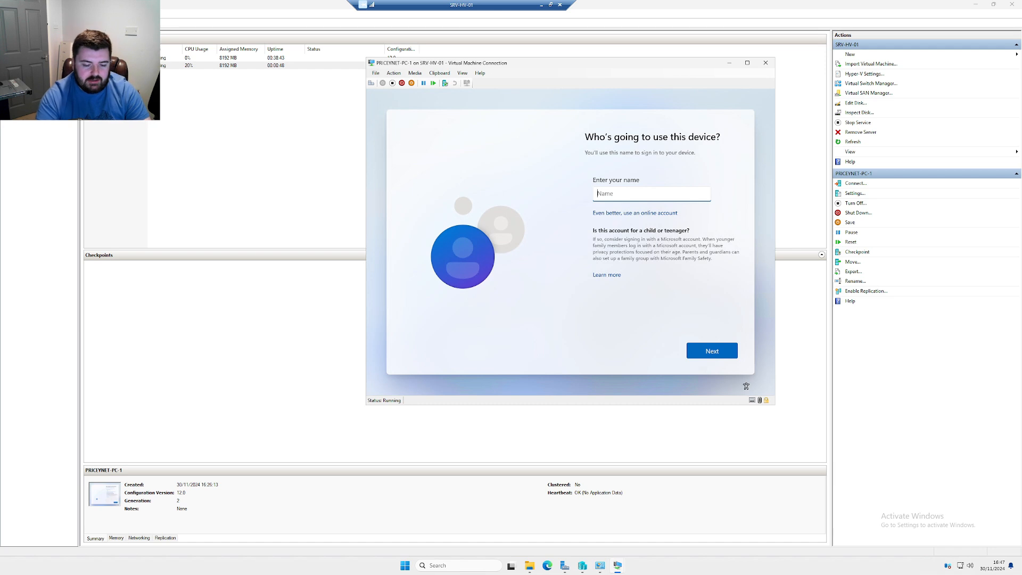
Create the local account 'localadmin' and enter and confirm its password
type("localadmin")
key("Return")
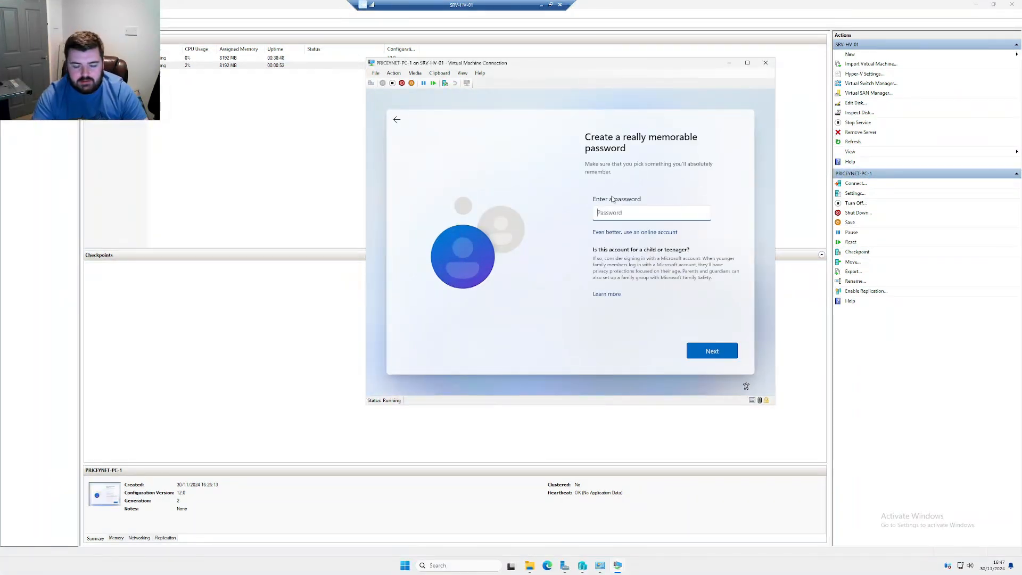
type("Pas")
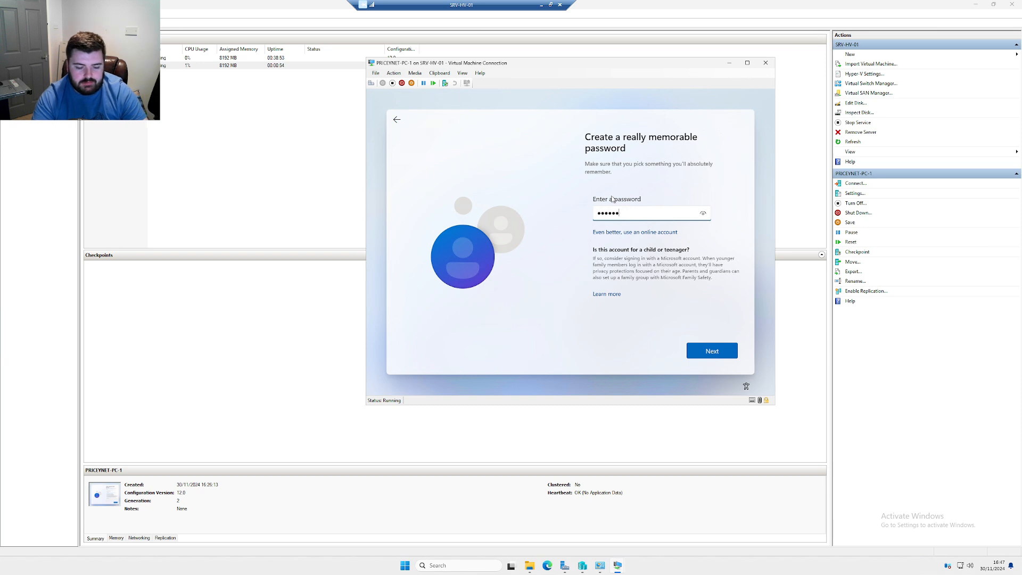
key("Return")
type("•••")
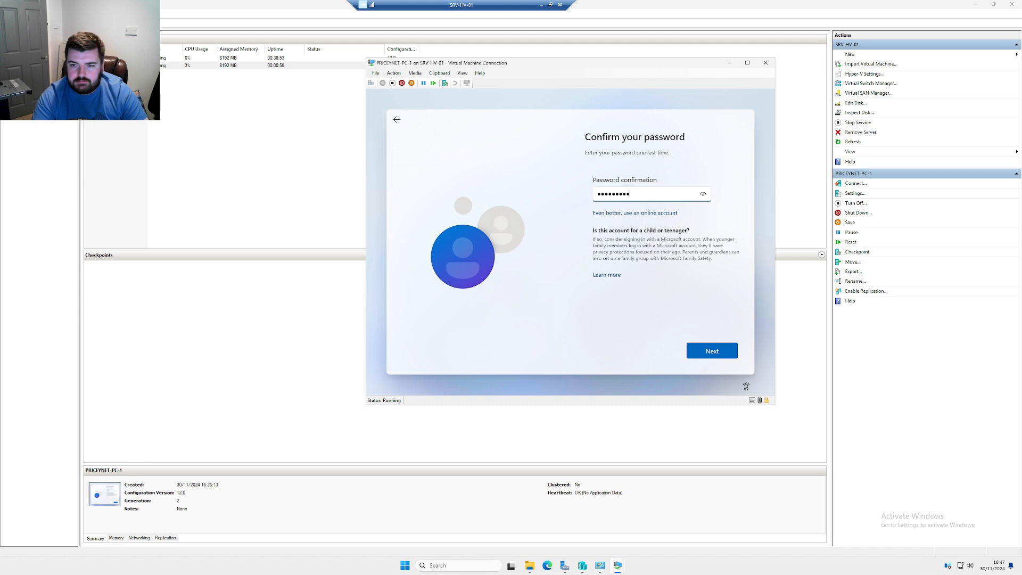
key("Return")
Answer the three security questions with 'a' and accept the privacy settings
key("Tab")
type("a")
key("Return")
key("Down")
key("Tab")
type("a")
key("Return")
key("Down")
key("Tab")
type("a")
key("Return")
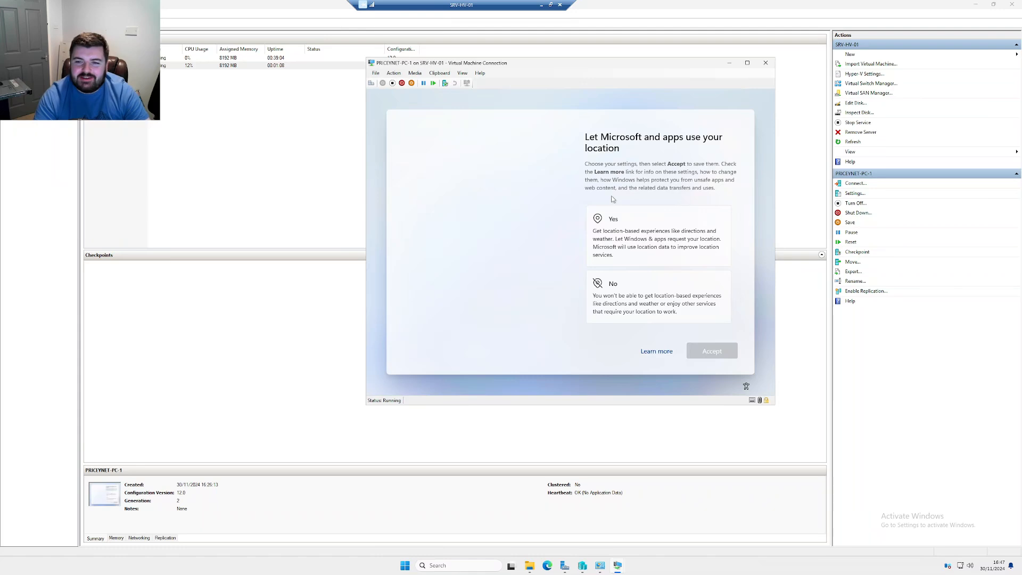
key("Return")
key("Return")
key("Return")
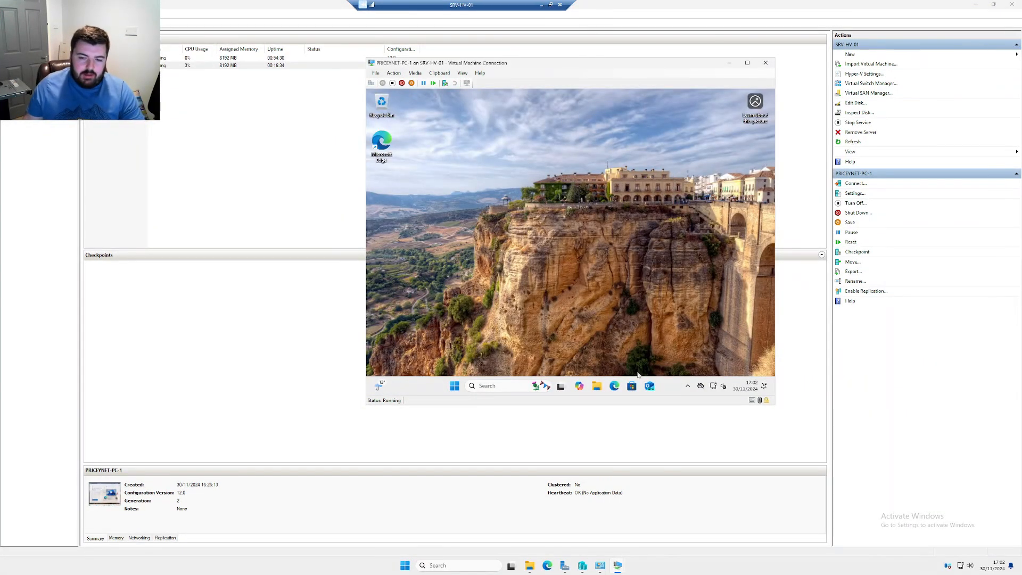
Open the VM's Ethernet network settings and start editing the DNS server assignment
right_click(713, 388)
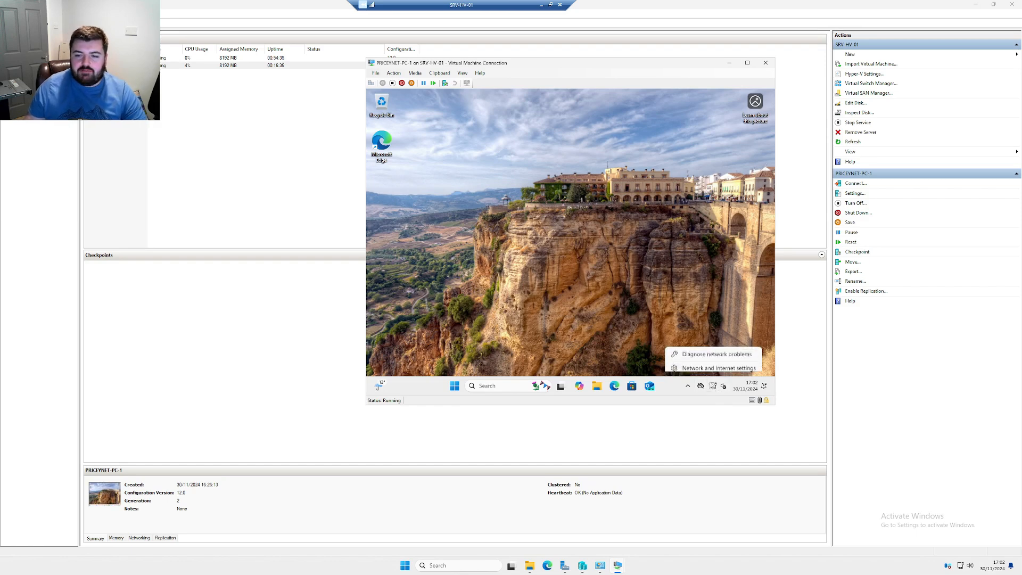
left_click(706, 365)
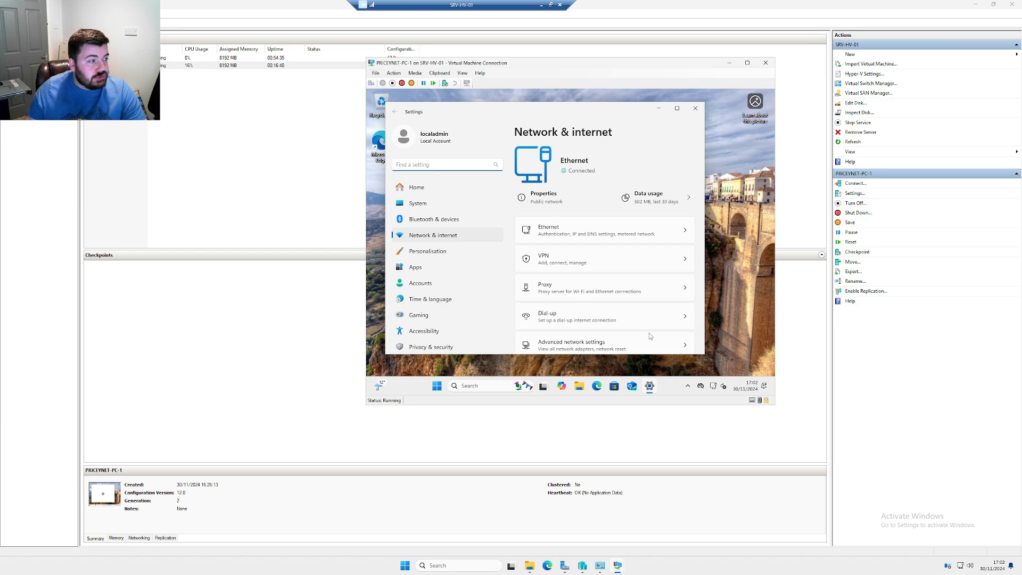
left_click(615, 236)
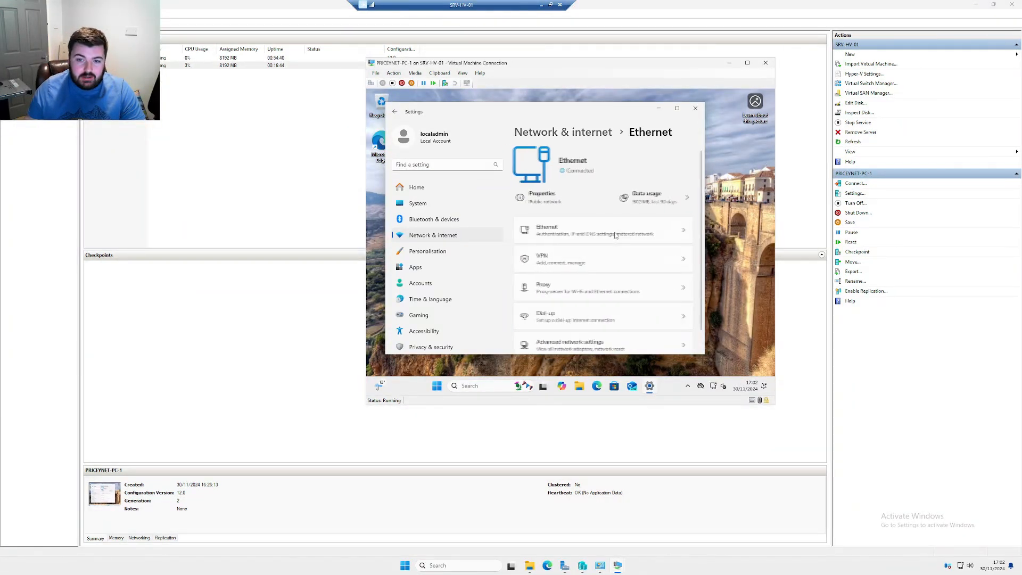
scroll(632, 261, "down", 3)
scroll(629, 267, "down", 2)
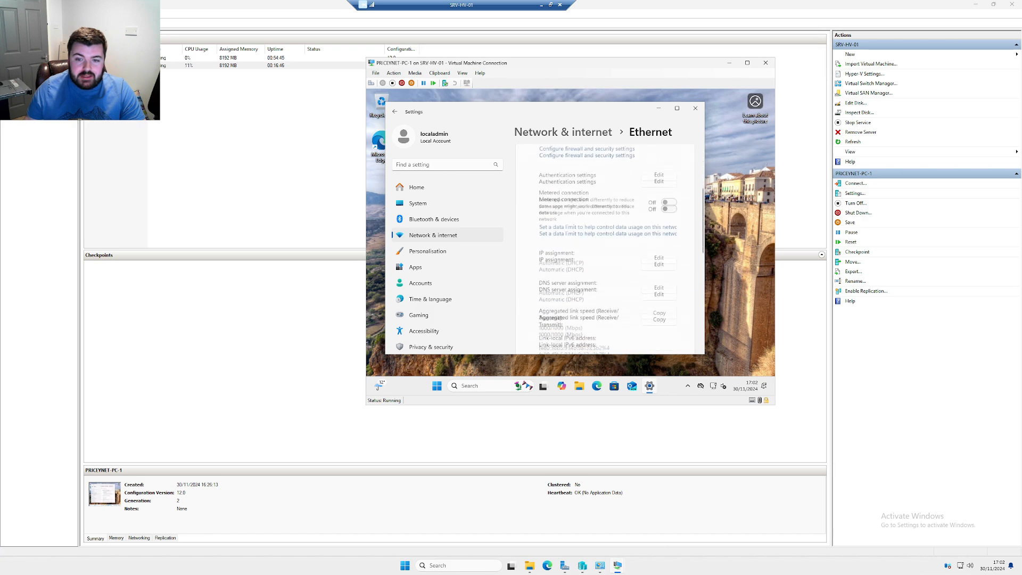
left_click(665, 257)
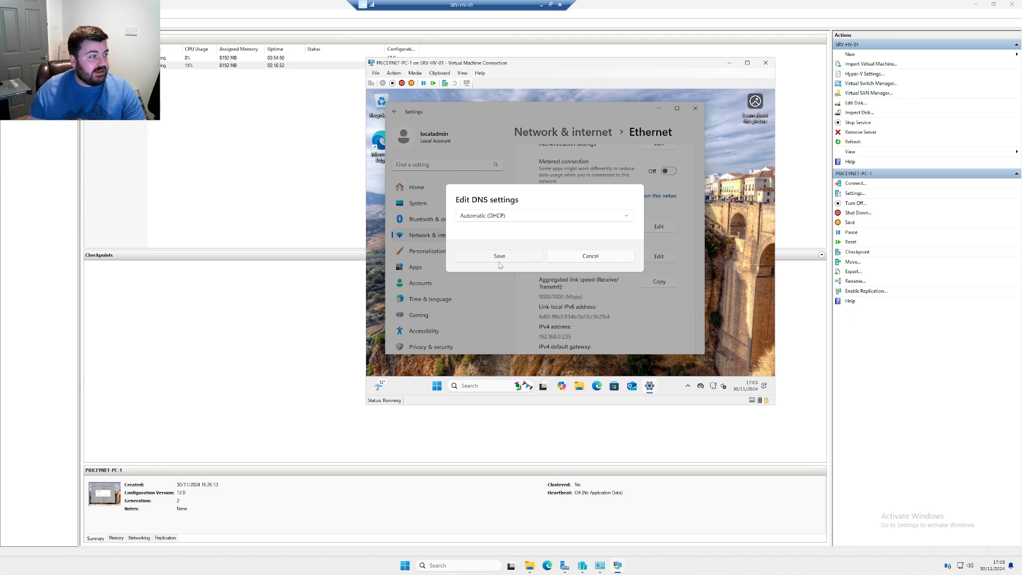
Set manual IPv4 DNS 192.168.0.200 with alternate 8.8.8.8, save, and close Settings
left_click(516, 219)
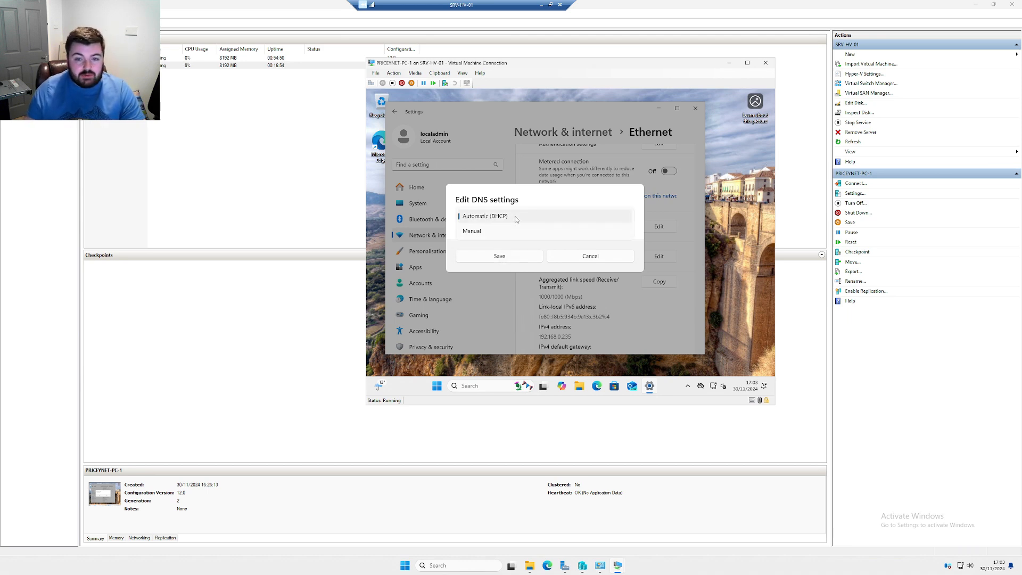
left_click(503, 231)
left_click(466, 219)
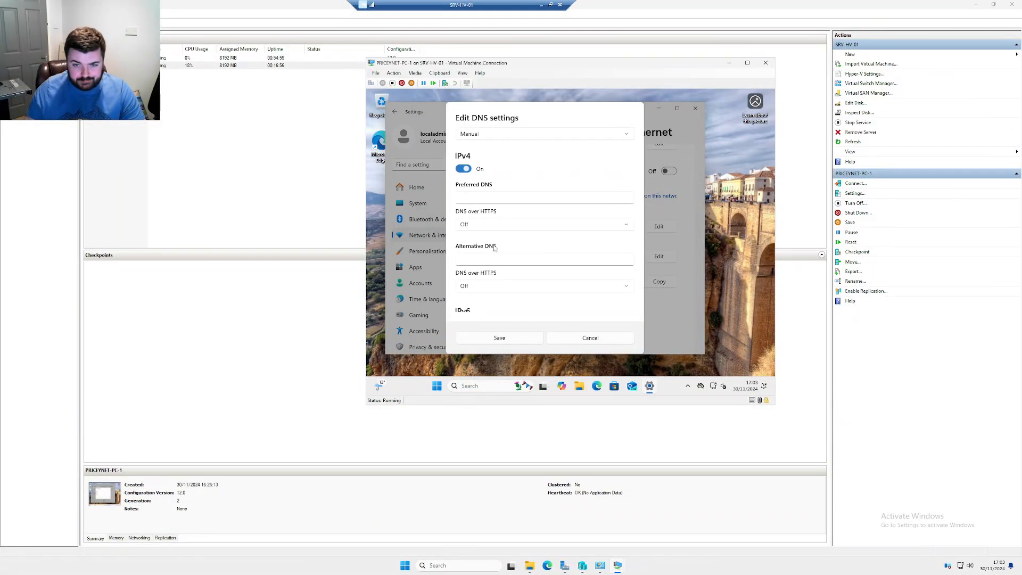
left_click(489, 195)
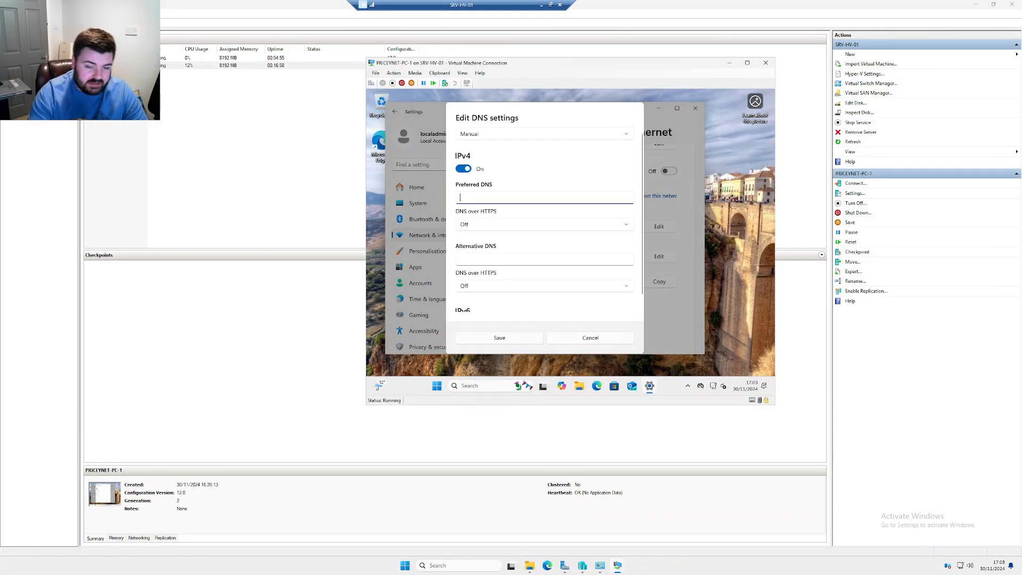
type("192.168.0.200")
key("Tab")
key("Tab")
type("8.8")
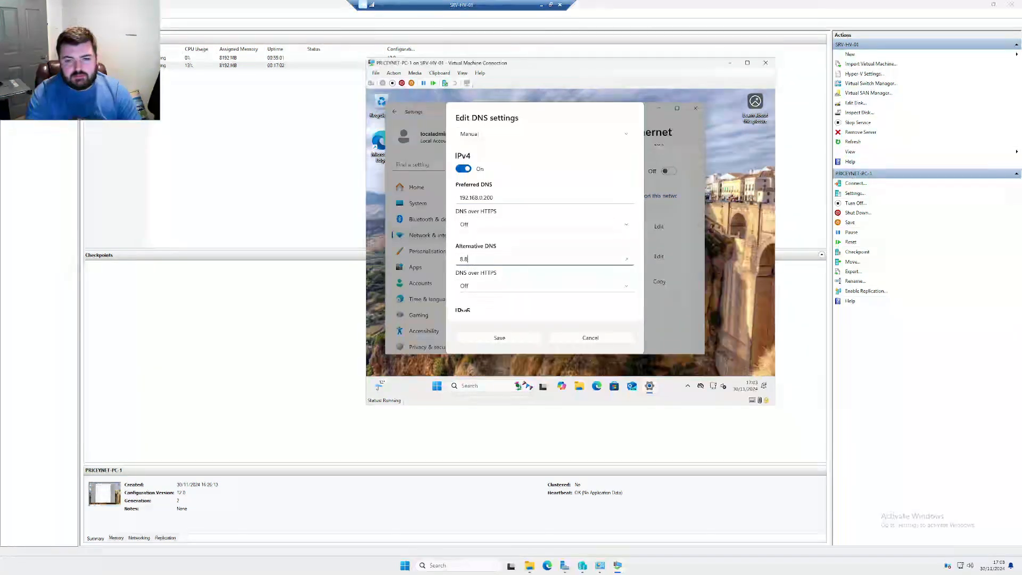
type(".8.8")
left_click(505, 341)
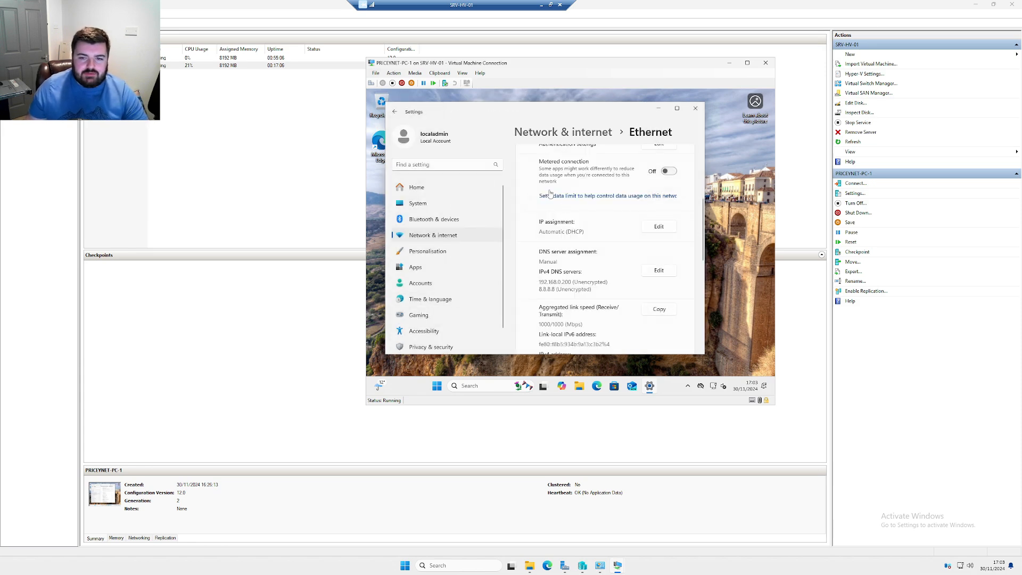
left_click(695, 107)
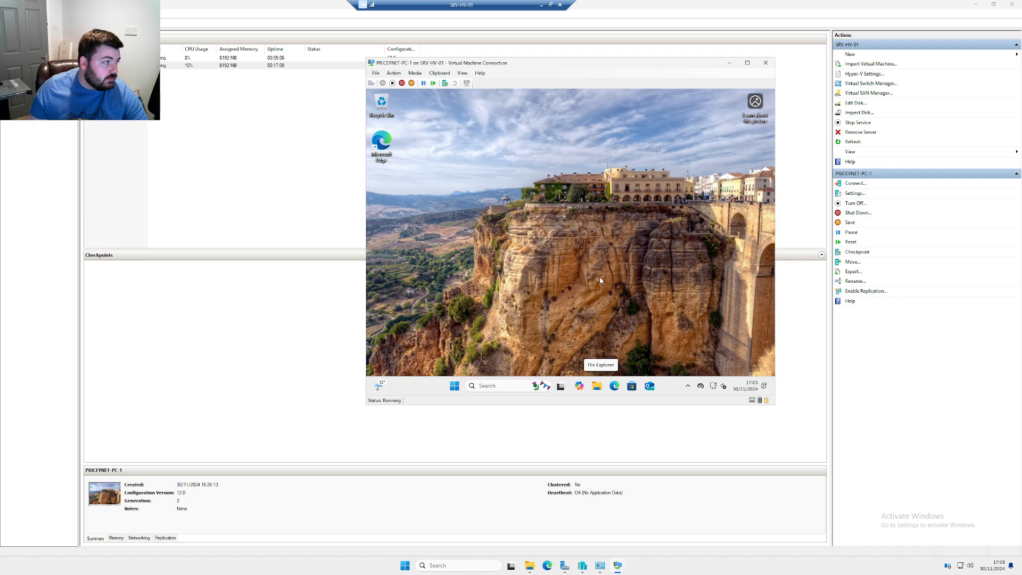
Search 'join' in the VM and open the Access work or school settings, maximized
left_click(487, 385)
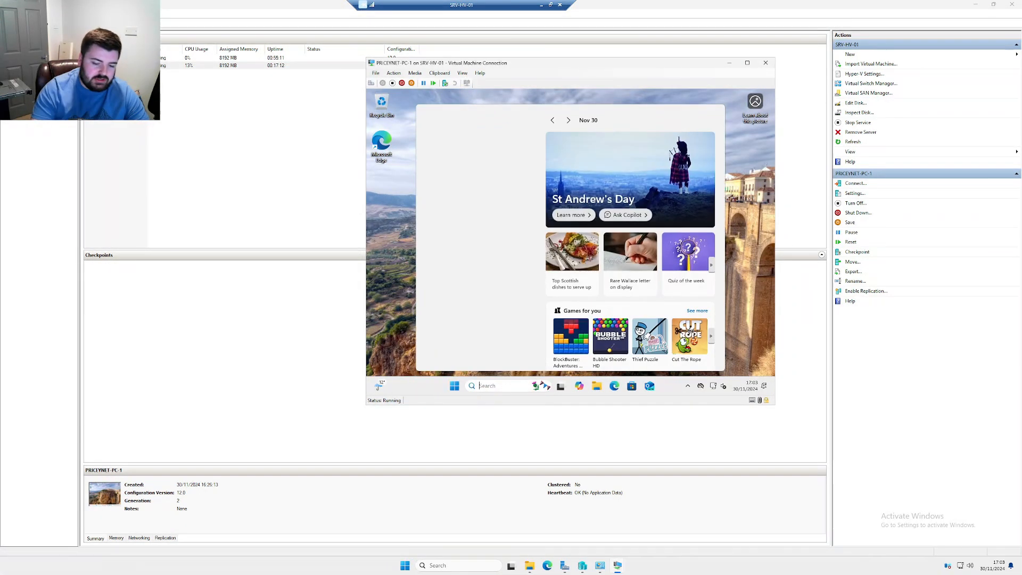
type("join domain")
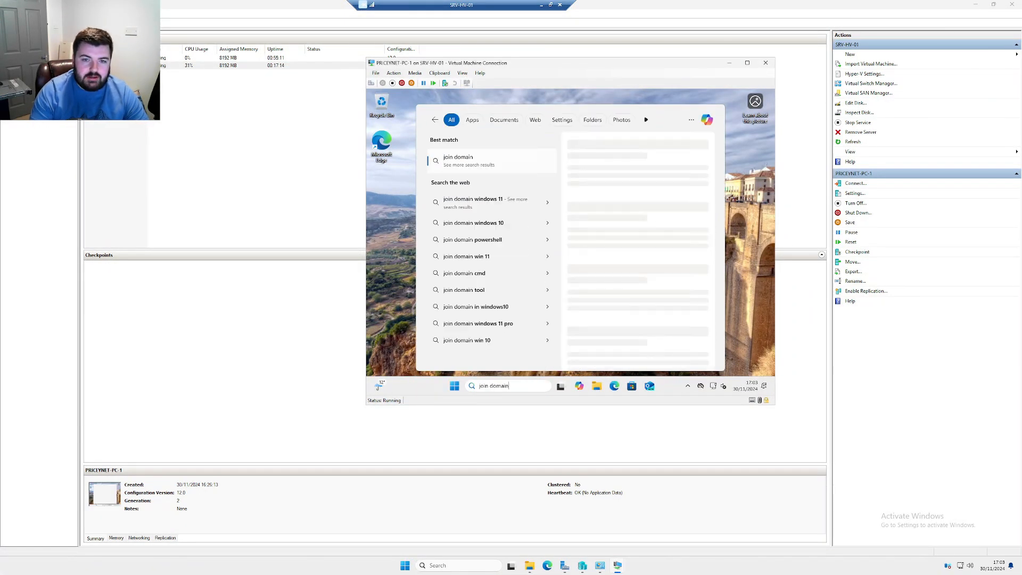
key("BackSpace")
key("BackSpace")
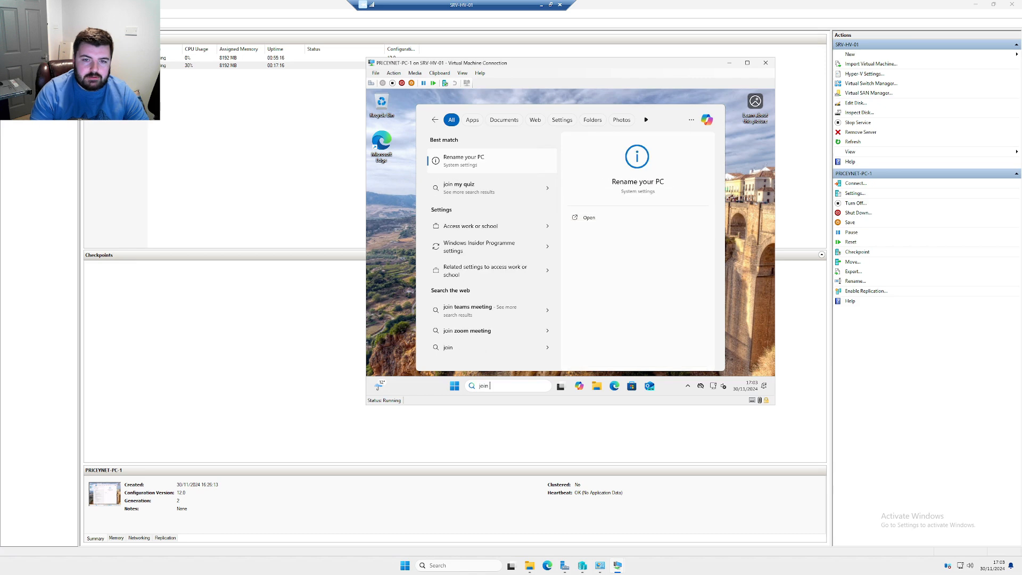
key("Down")
key("Down")
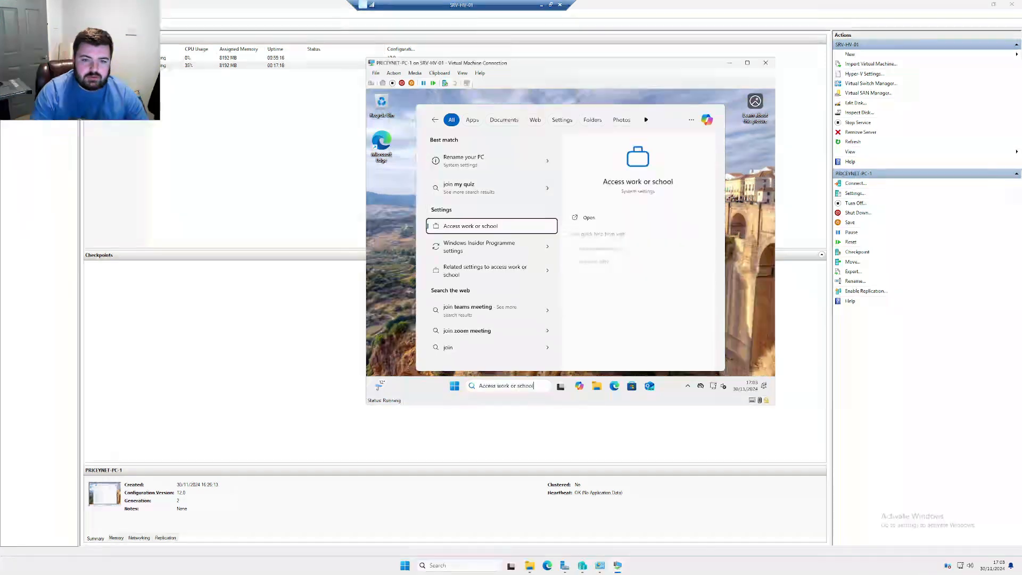
key("Return")
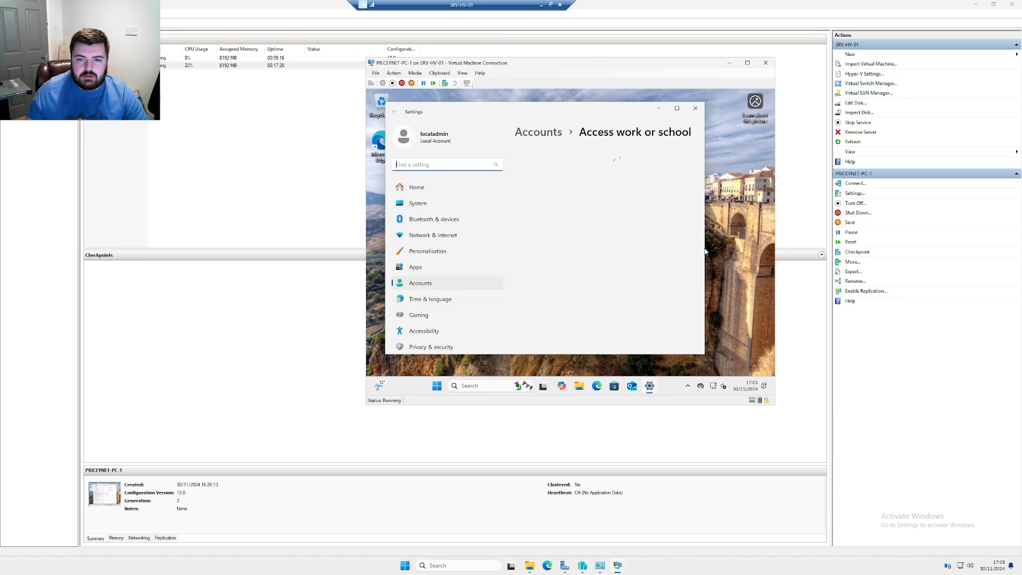
left_click(681, 109)
scroll(562, 253, "down", 3)
scroll(563, 257, "up", 3)
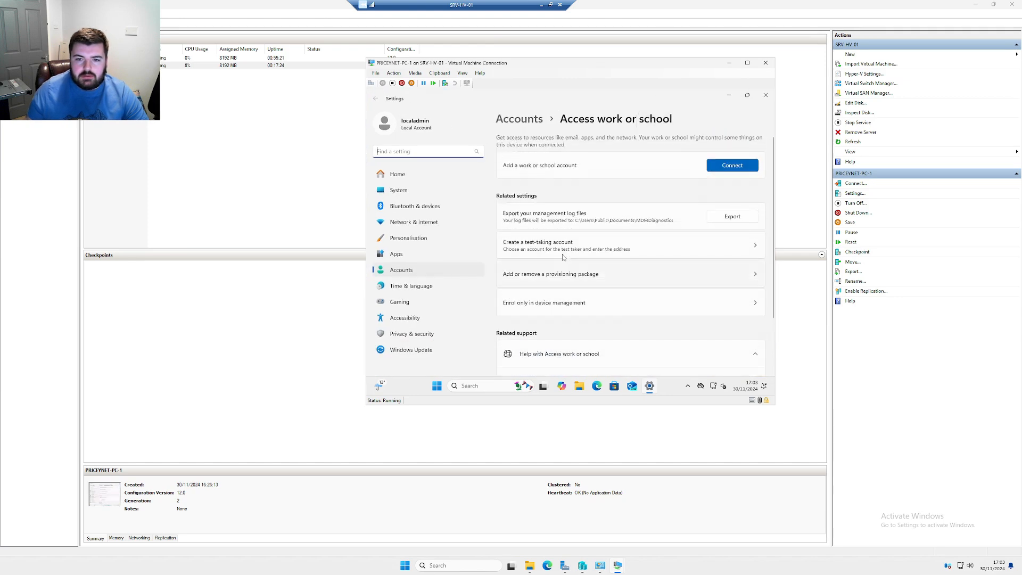
Open This PC's Properties from File Explorer inside the VM
left_click(579, 388)
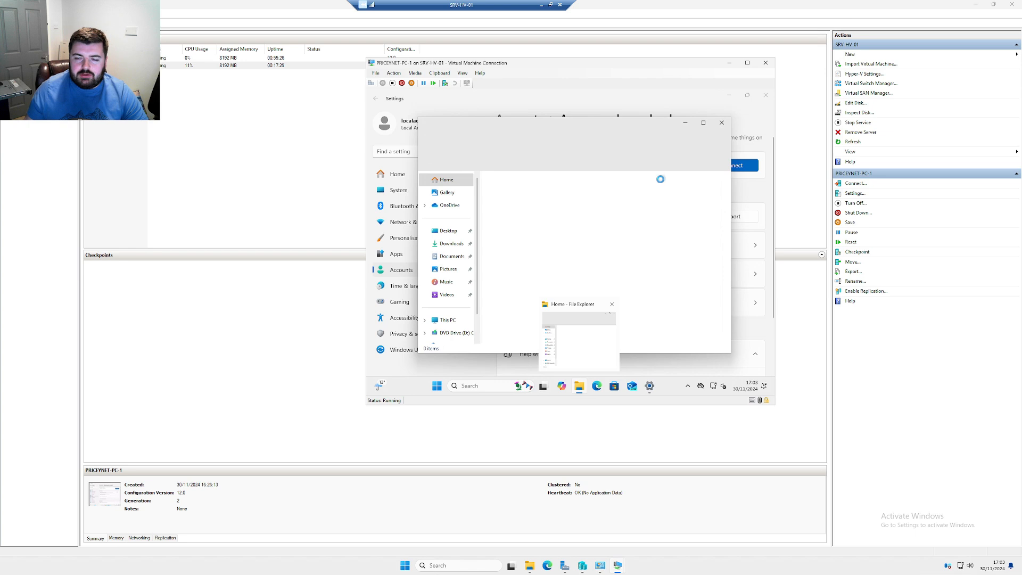
right_click(451, 320)
left_click(470, 313)
left_click(487, 314)
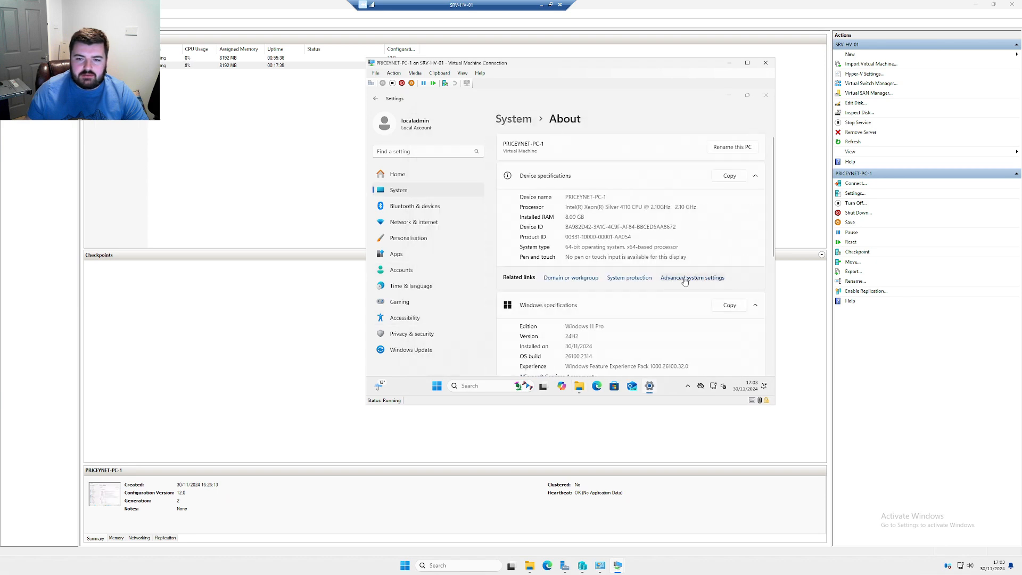
In Advanced system settings, change the computer's membership to domain thepriceynet.local
left_click(685, 279)
left_click(400, 119)
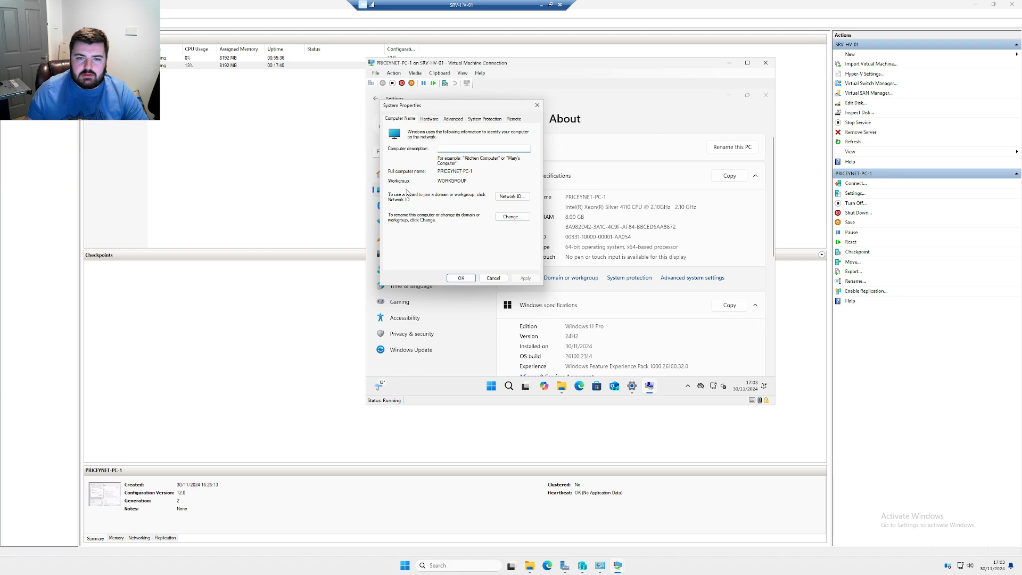
left_click(511, 217)
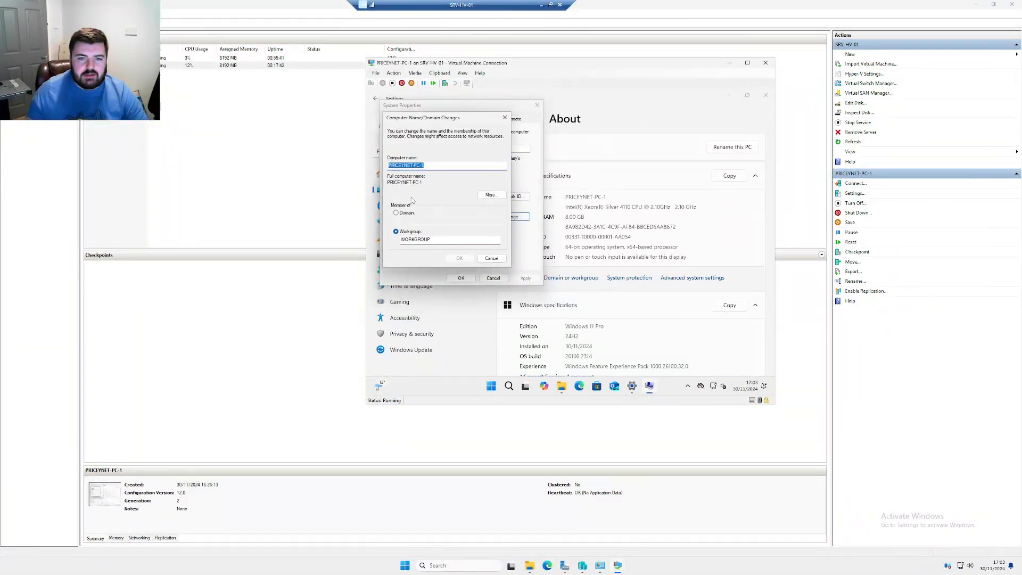
left_click(405, 213)
type("the")
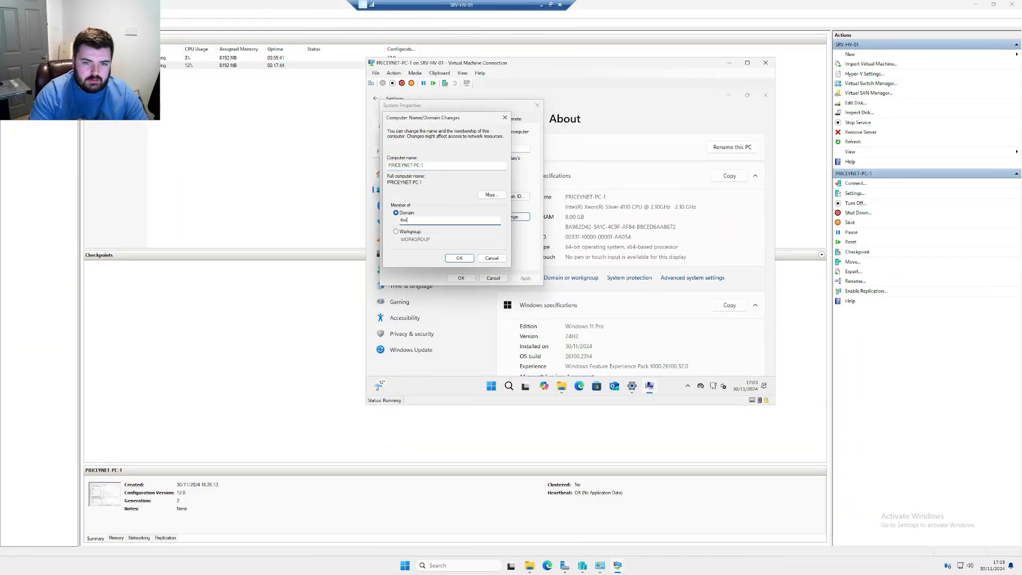
type("priceynet.local")
key("Return")
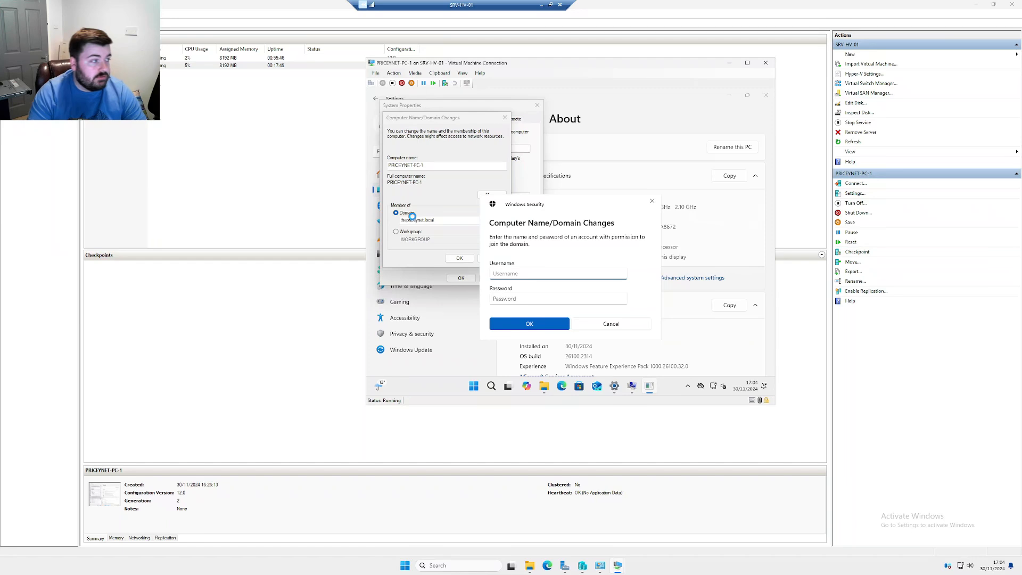
Enter domain admin credentials, retrying with the administrator account after the first attempt fails
type("sam.admin")
key("Tab")
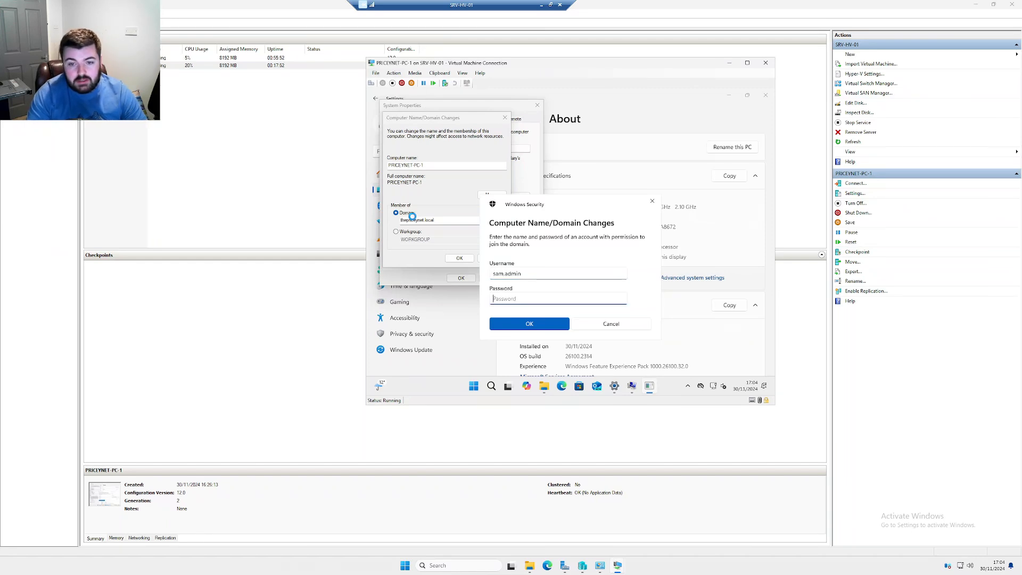
type("••")
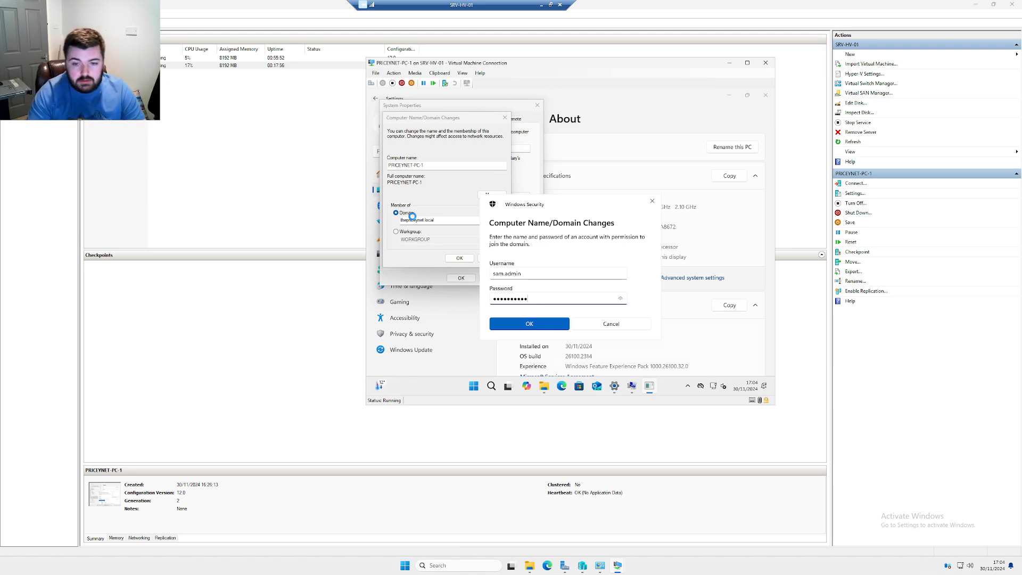
key("Return")
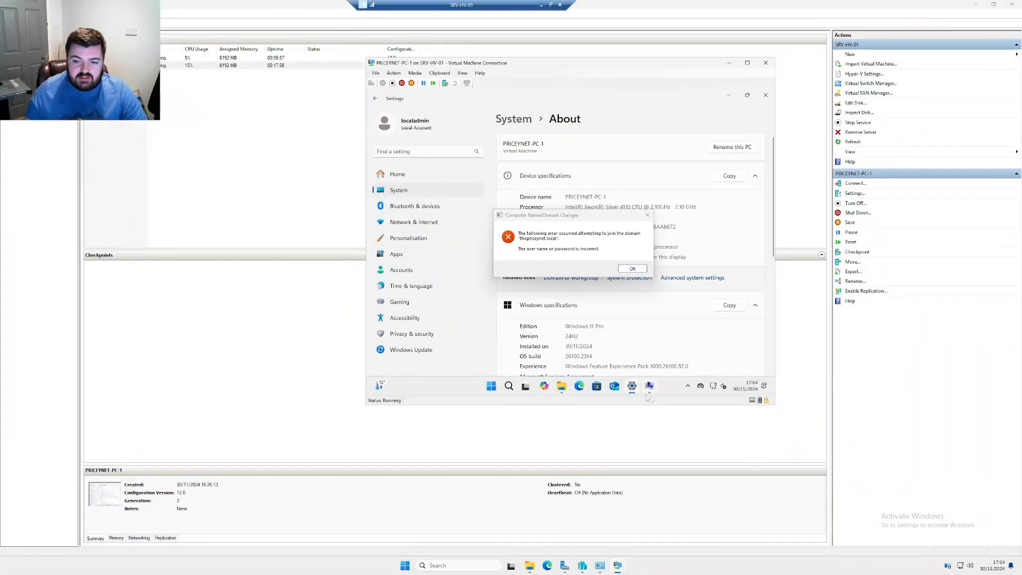
left_click(631, 269)
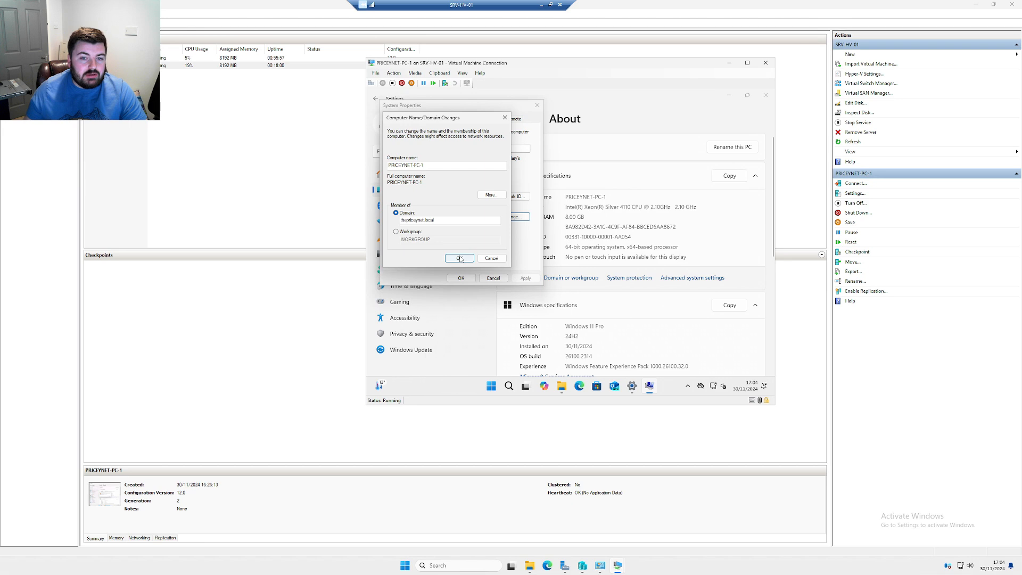
type("administrator")
key("Tab")
type("••••••••••")
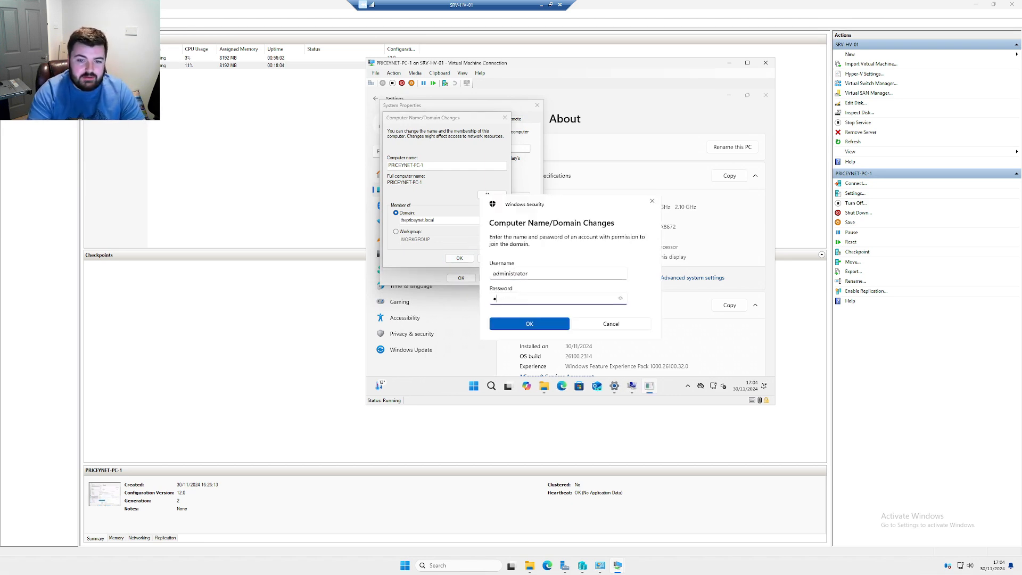
key("Return")
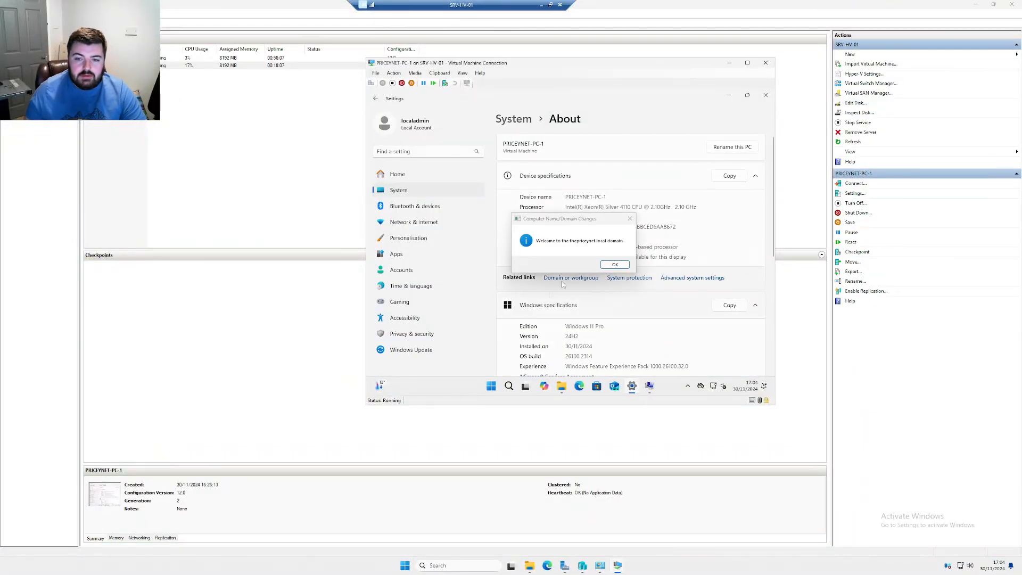
Acknowledge the domain welcome and restart notices, close System Properties, and restart now
left_click(617, 263)
left_click(613, 247)
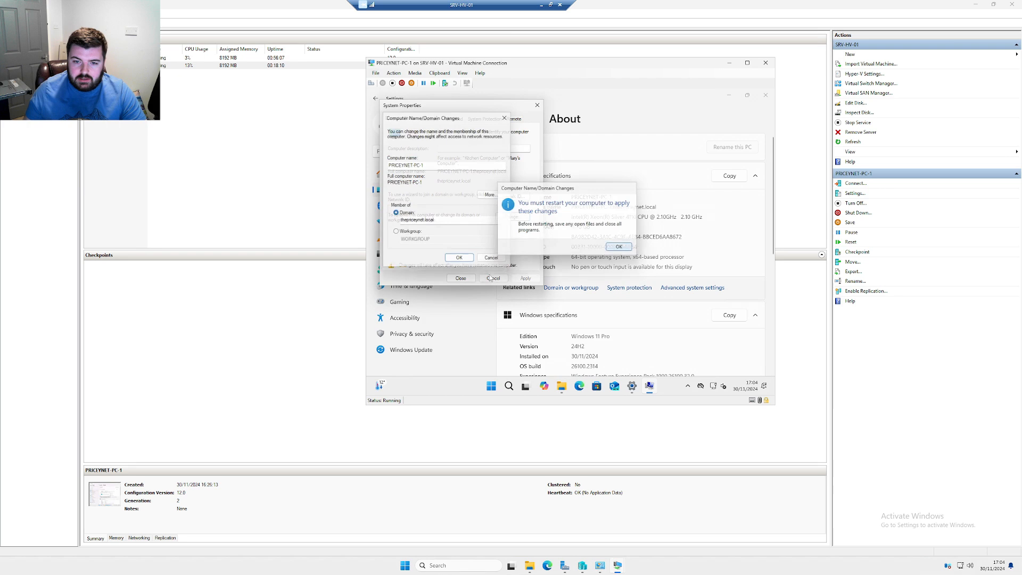
left_click(461, 278)
left_click(567, 245)
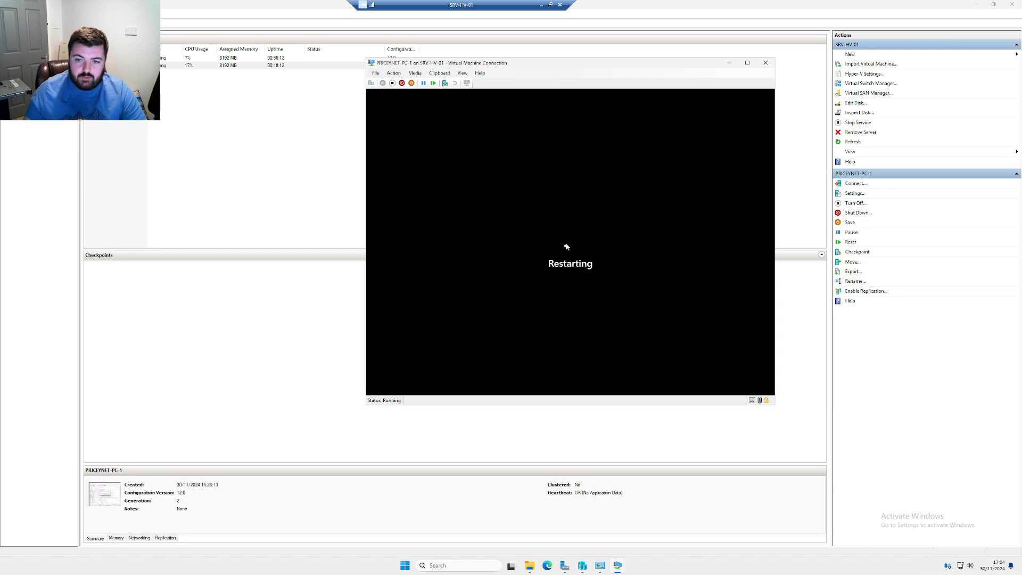